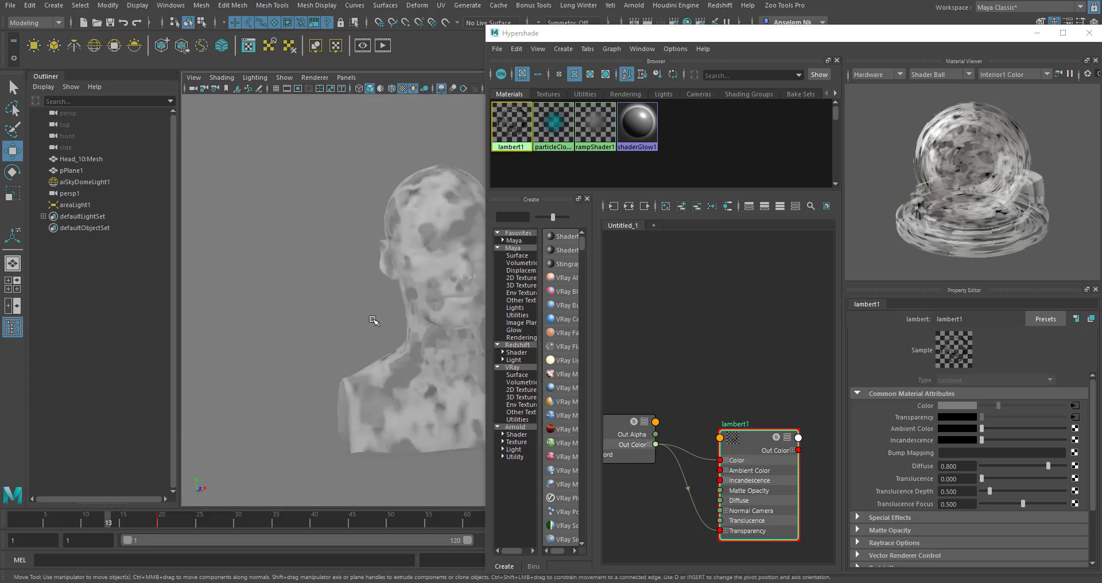
- Examine the patchy transparent head and show the attributes of the noise1 texture feeding lambert1
alt+drag(387, 359, 390, 306)
alt+right_drag(266, 402, 381, 345)
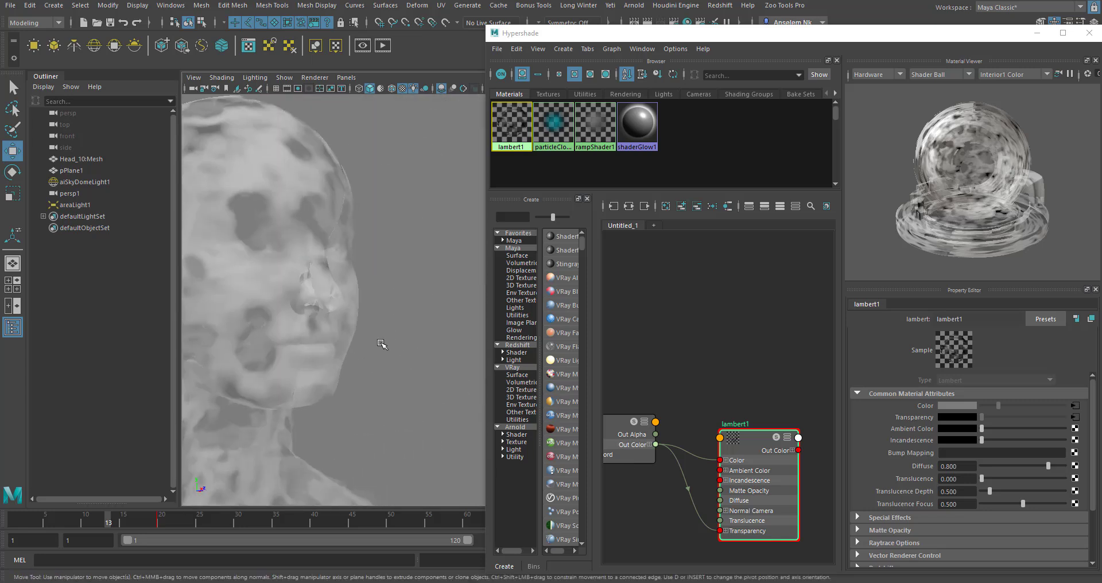
alt+middle_drag(381, 345, 431, 319)
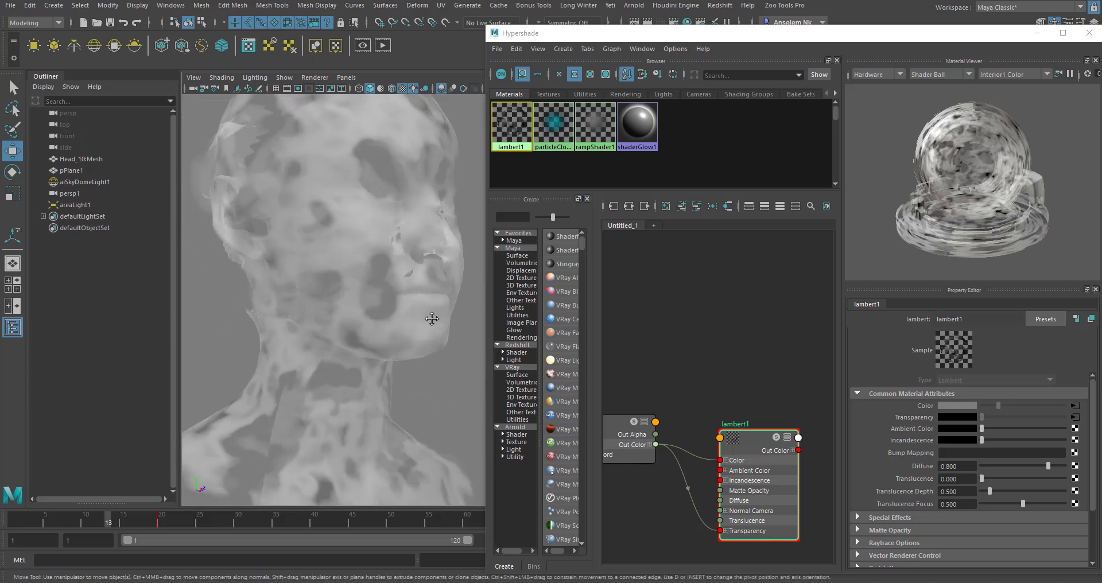
scroll(706, 359, down, 2)
alt+middle_drag(706, 358, 773, 320)
click(712, 377)
alt+middle_drag(718, 446, 697, 482)
mouse_move(982, 392)
mouse_down()
mouse_move(1027, 393)
mouse_move(983, 411)
mouse_up()
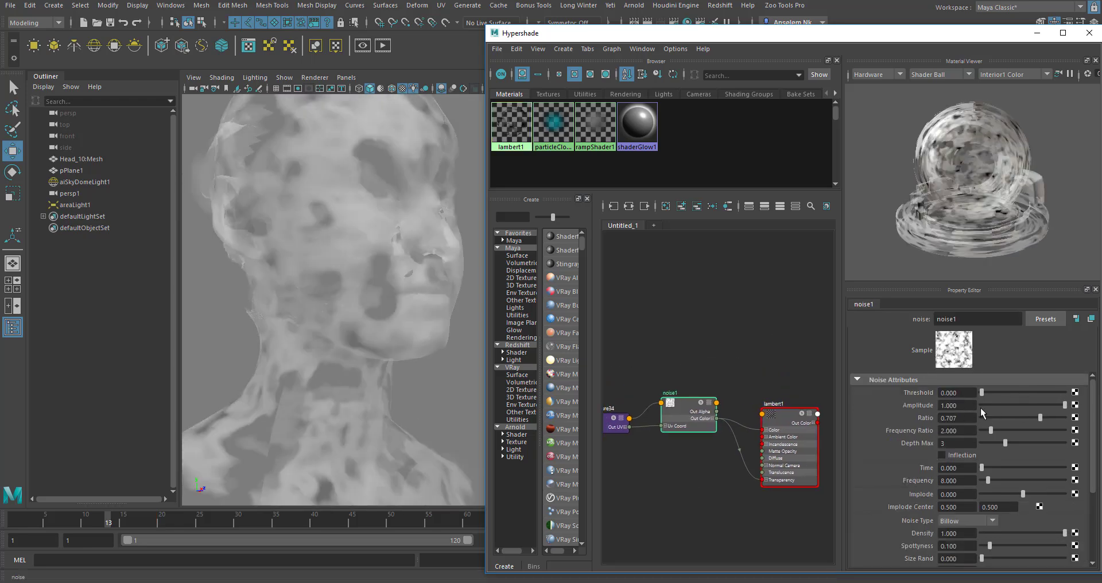
- Set a key on noise1's Threshold at frame 15
drag(138, 525, 192, 529)
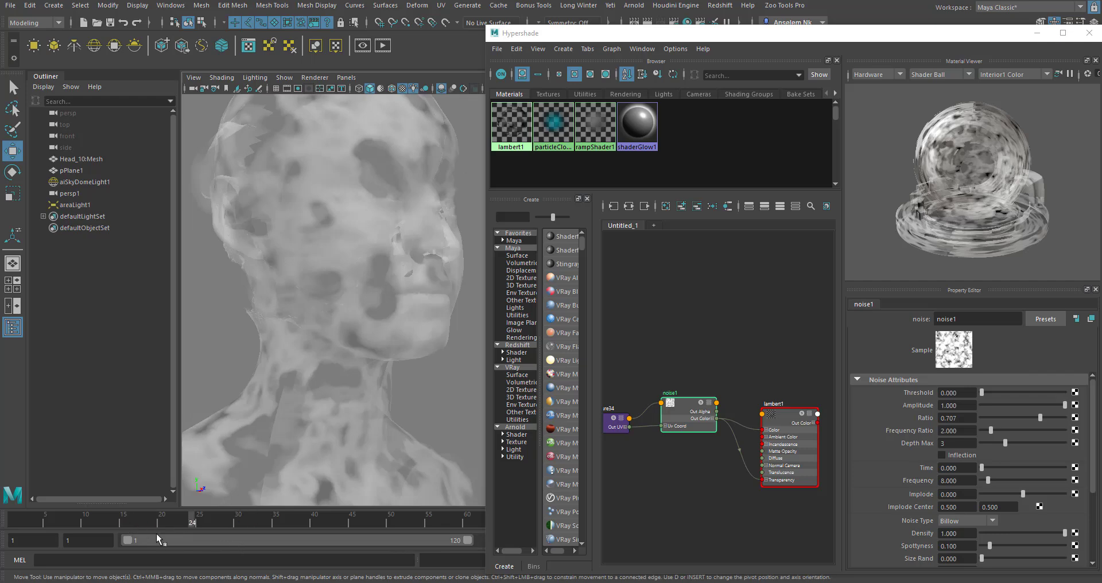
click(122, 521)
right_click(925, 395)
click(967, 419)
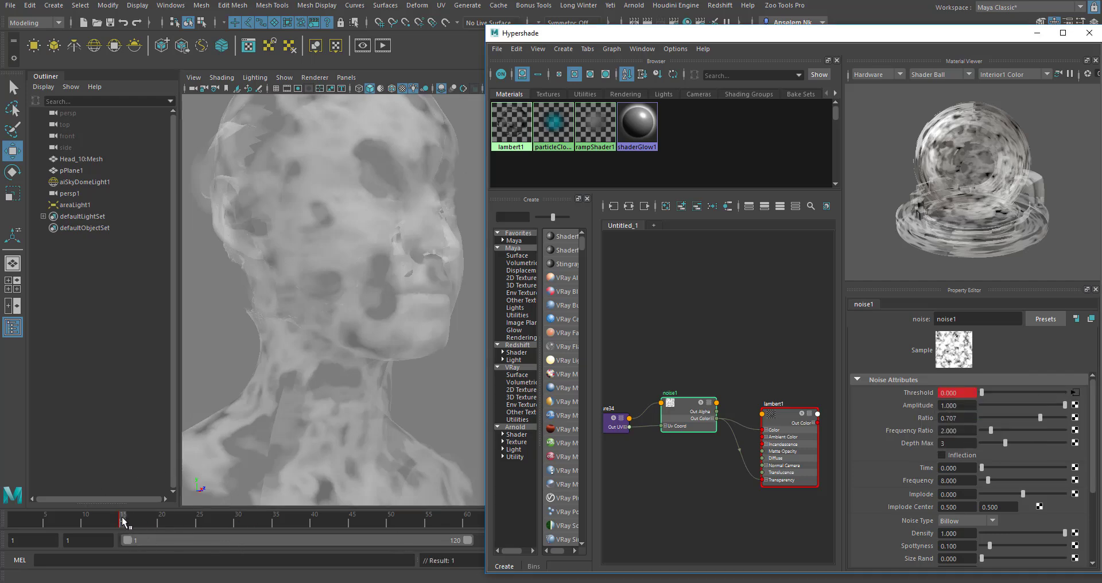
- Raise noise1's Threshold to its maximum at frame 30
drag(123, 521, 238, 522)
drag(982, 395, 1067, 395)
right_click(244, 521)
mouse_move(313, 396)
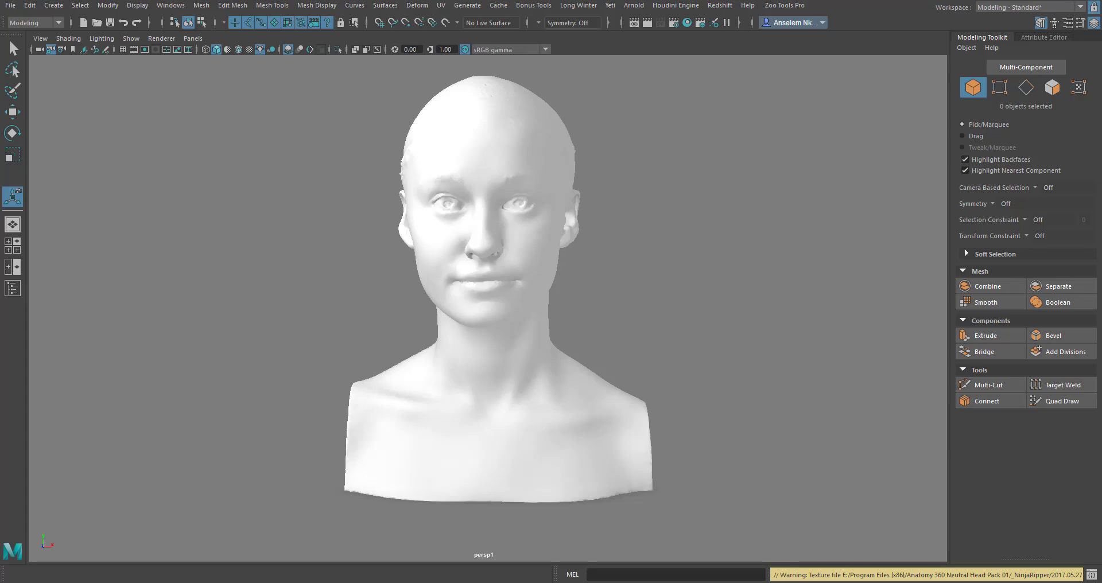
- Open the Hypershade with lambert1's attributes shown and switch the viewport to the persp camera
drag(0, 21, 872, 57)
click(560, 280)
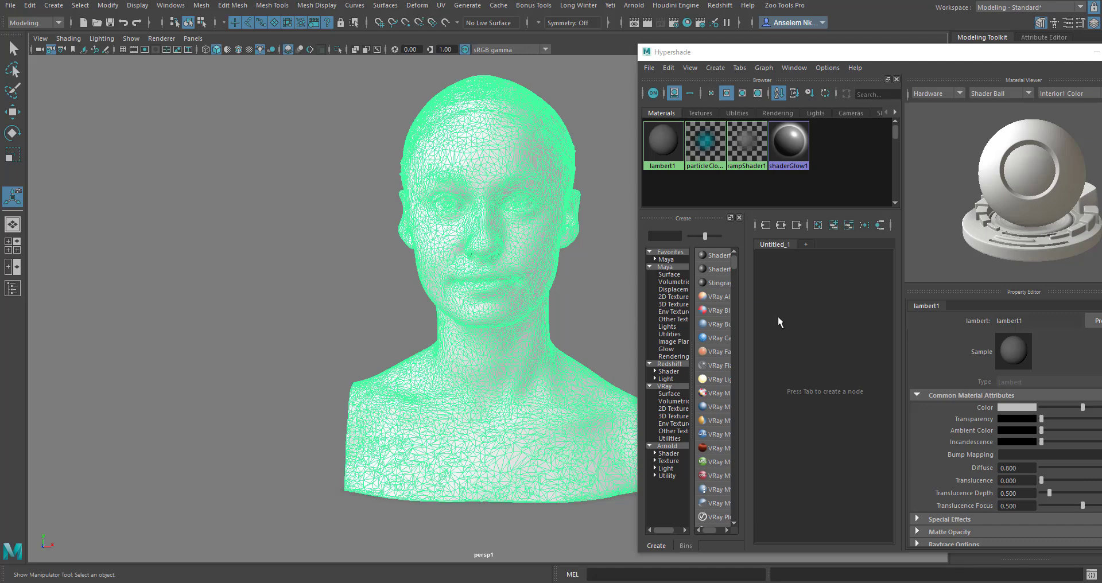
click(192, 37)
mouse_move(271, 52)
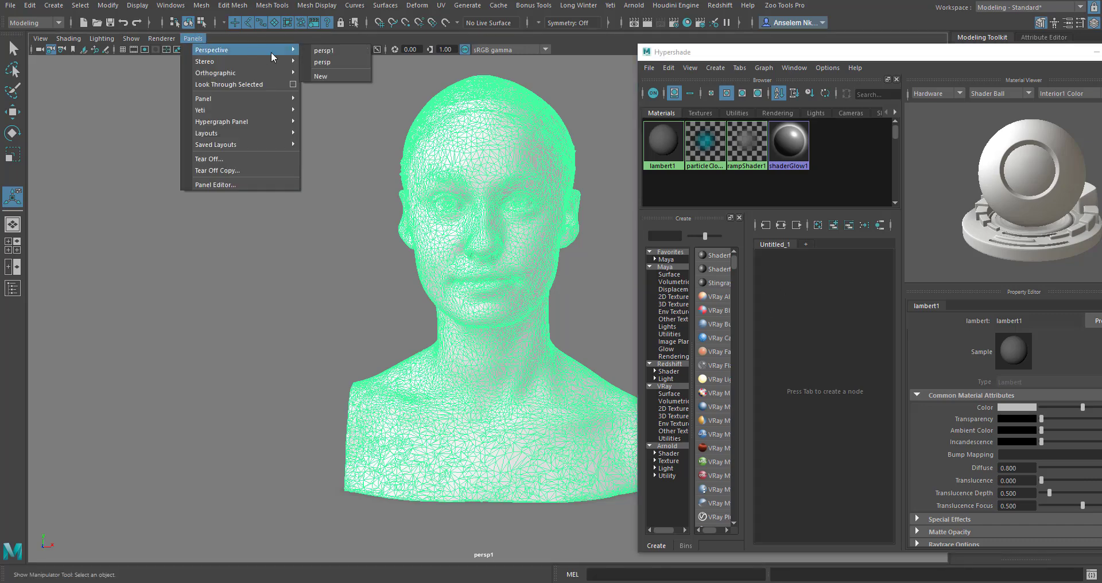
click(339, 62)
- Inspect the area light aimed at the bust, with the light selected and the Move tool active
alt+drag(369, 333, 310, 327)
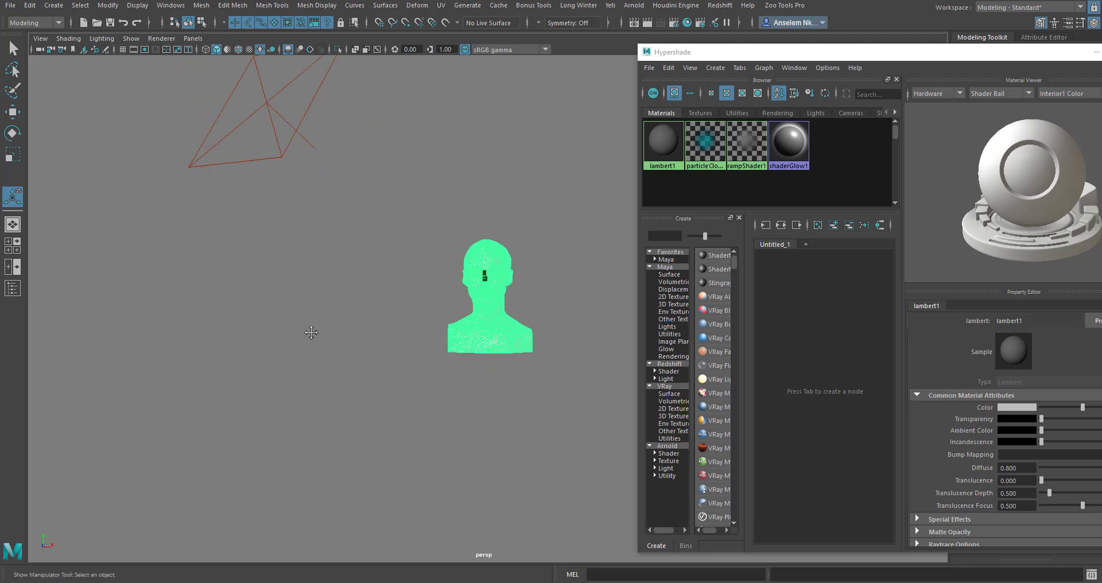
alt+middle_drag(310, 327, 316, 403)
click(310, 285)
alt+drag(310, 286, 302, 327)
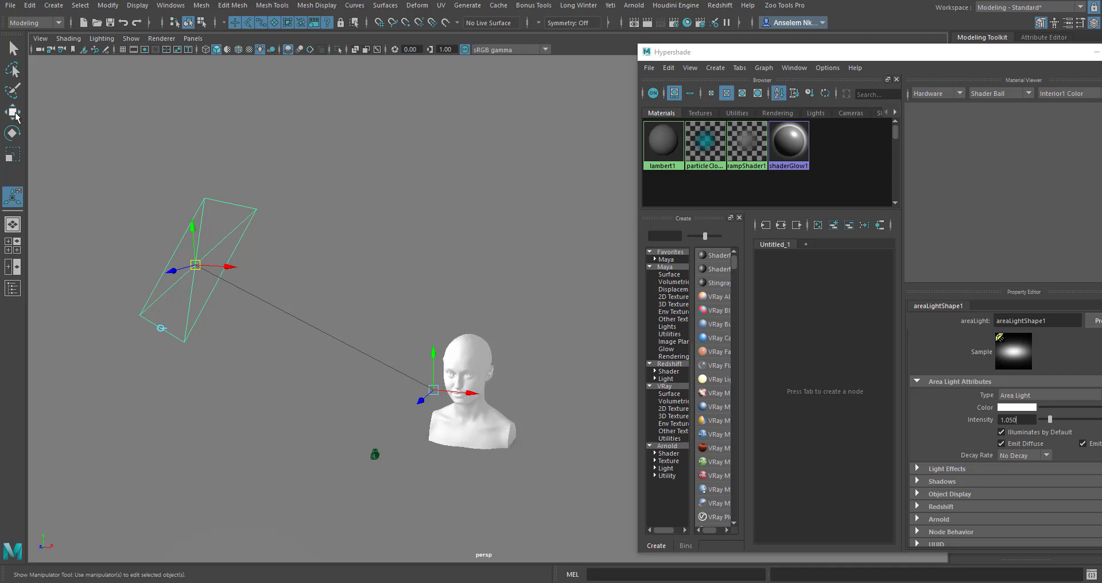
click(14, 115)
alt+drag(381, 322, 244, 310)
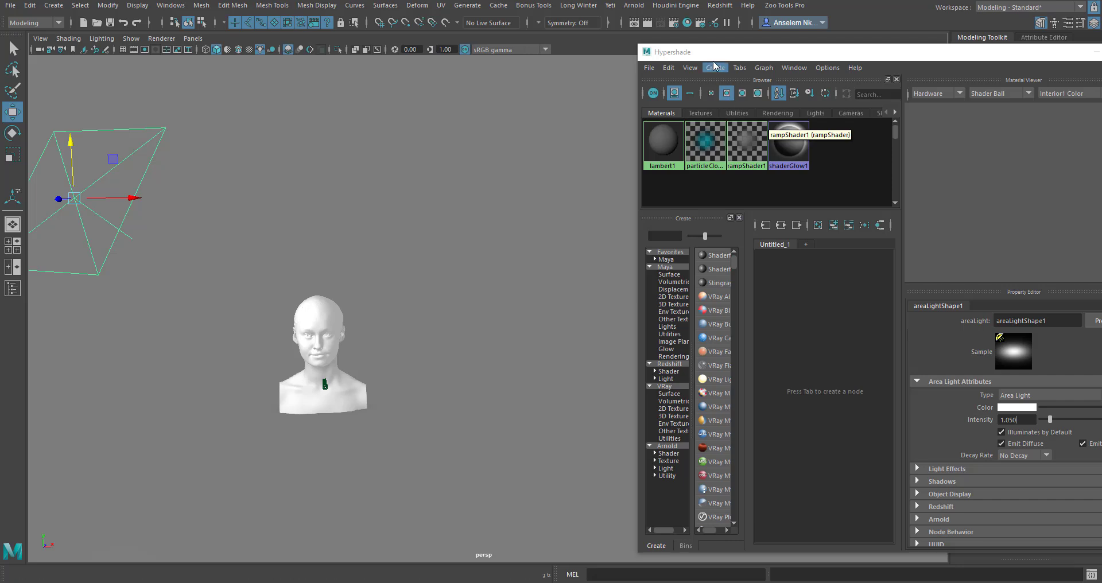
- Place the Hypershade window fully in view beside a closer view of the bust
drag(712, 52, 631, 40)
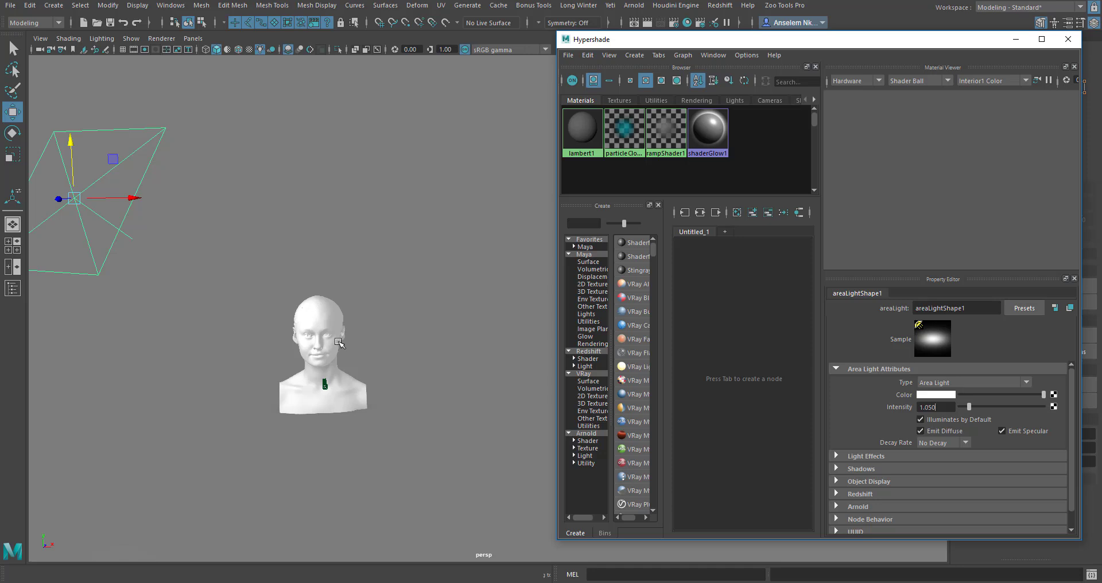
alt+drag(347, 340, 338, 312)
scroll(316, 350, up, 6)
alt+drag(316, 350, 426, 308)
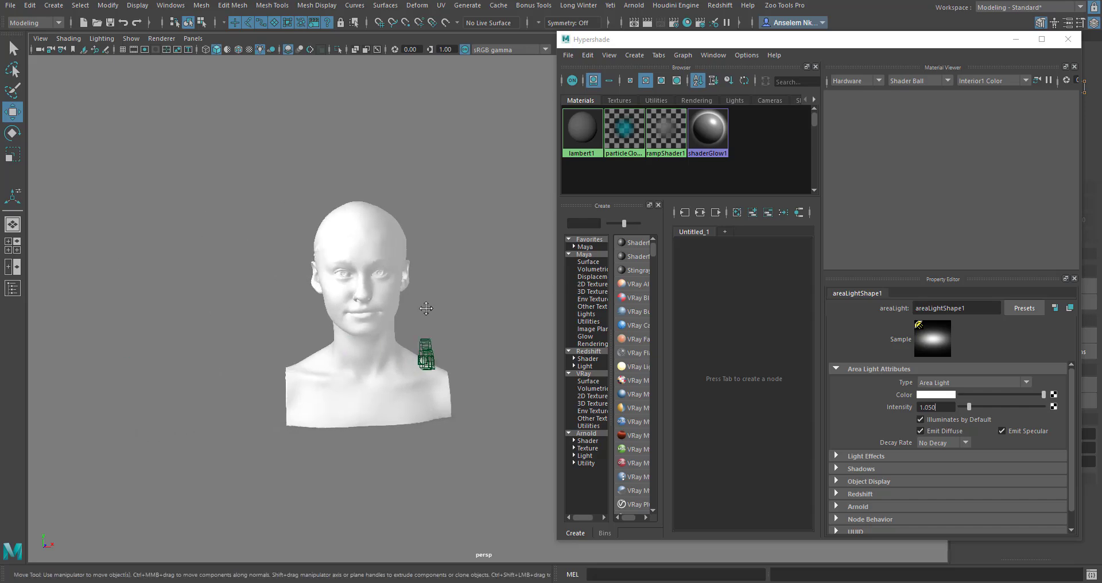
- Select the bust mesh and show the lambert1 material's attributes
click(347, 246)
alt+middle_drag(360, 268, 378, 290)
alt+right_drag(378, 290, 456, 310)
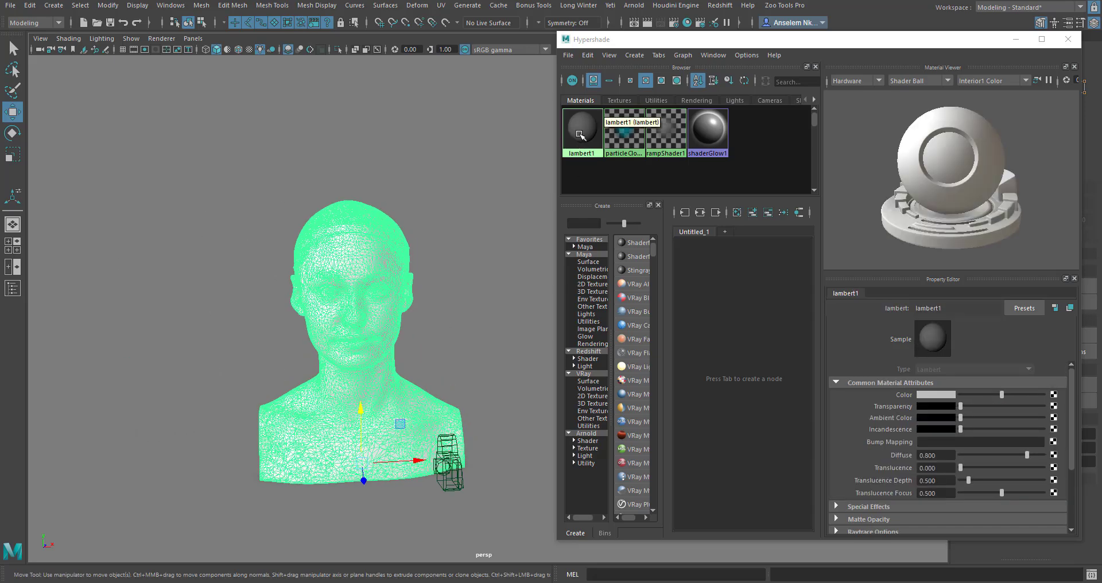
right_drag(580, 134, 548, 104)
alt+middle_drag(350, 290, 344, 265)
alt+right_drag(344, 265, 361, 313)
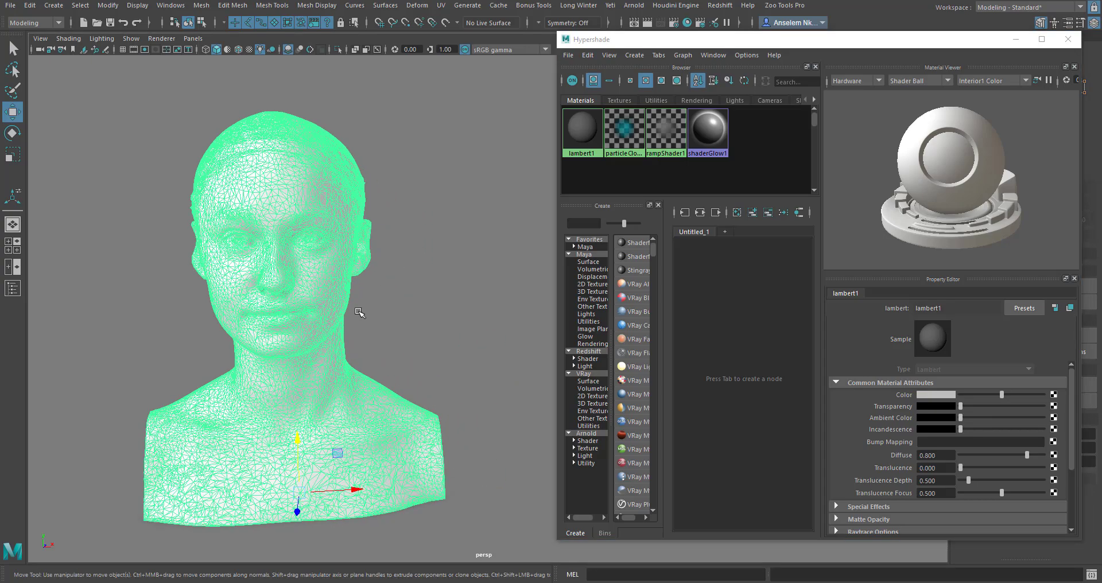
- Try white as lambert1's color and return it to mid-grey
mouse_move(1004, 393)
mouse_down()
mouse_move(1012, 388)
mouse_move(1004, 398)
mouse_up()
click(938, 394)
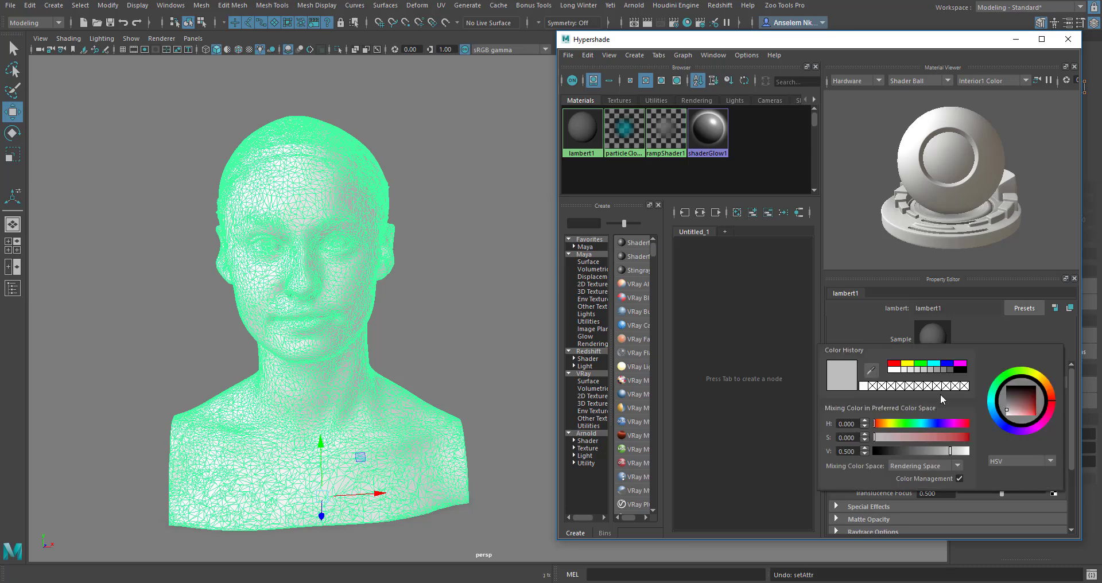
click(894, 366)
click(895, 370)
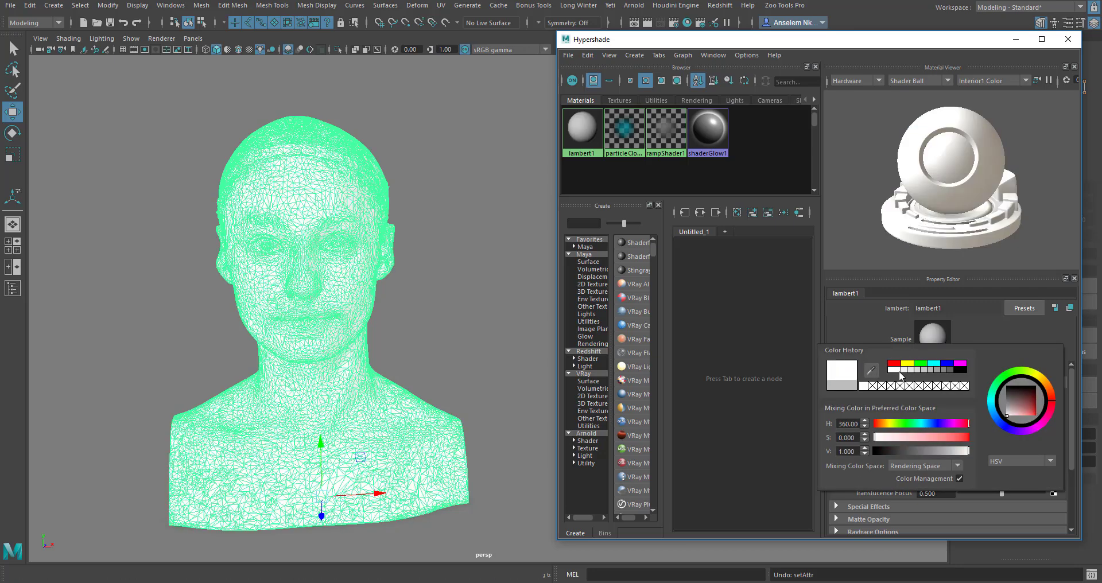
click(941, 395)
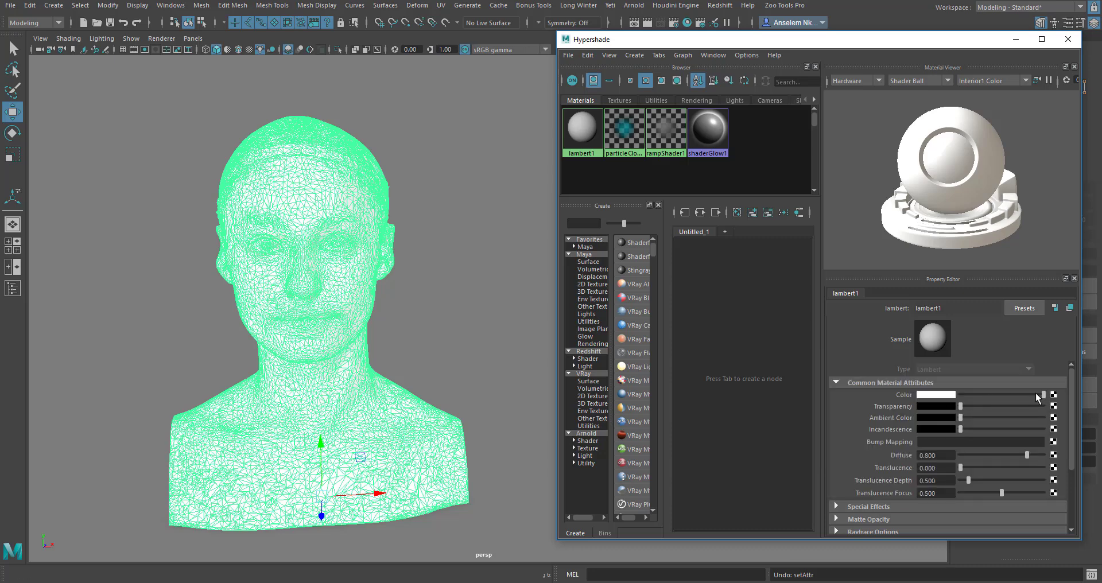
drag(1036, 394, 1000, 402)
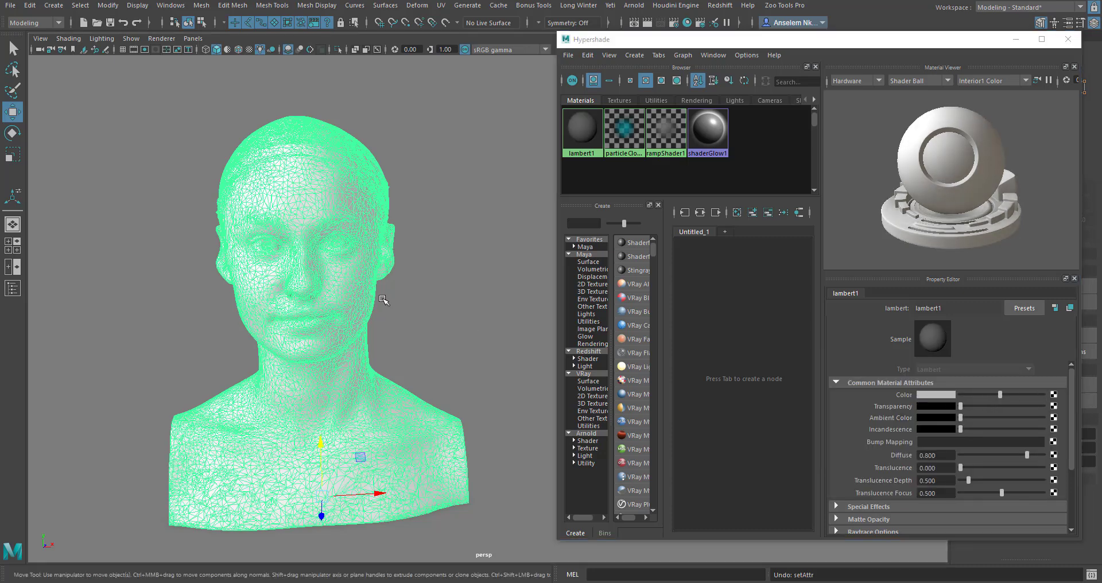
- Reselect the bust mesh and try adjusting lambert1's Transparency
scroll(408, 281, up, 2)
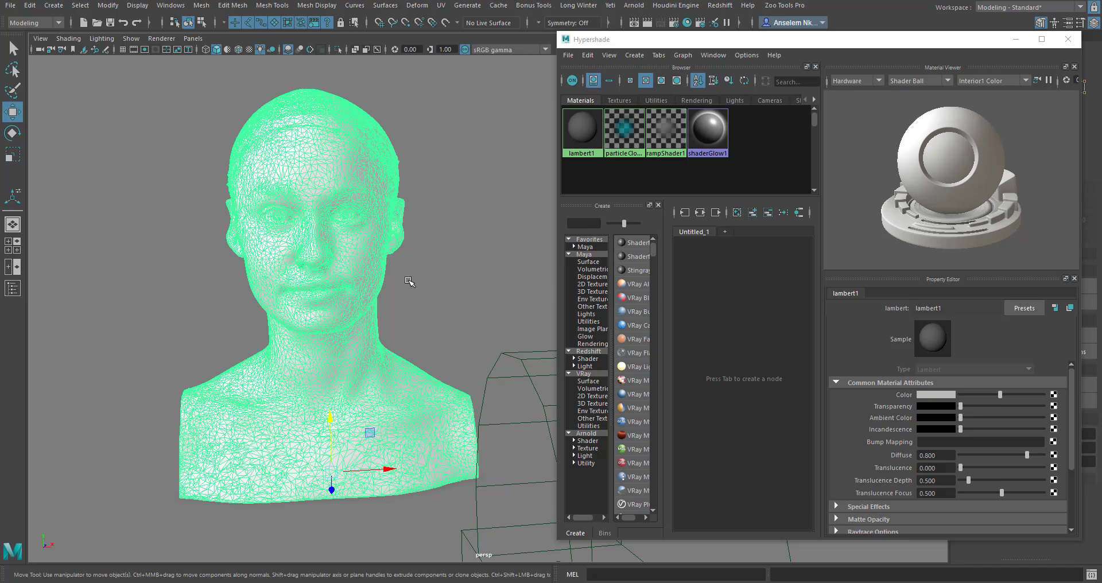
click(494, 137)
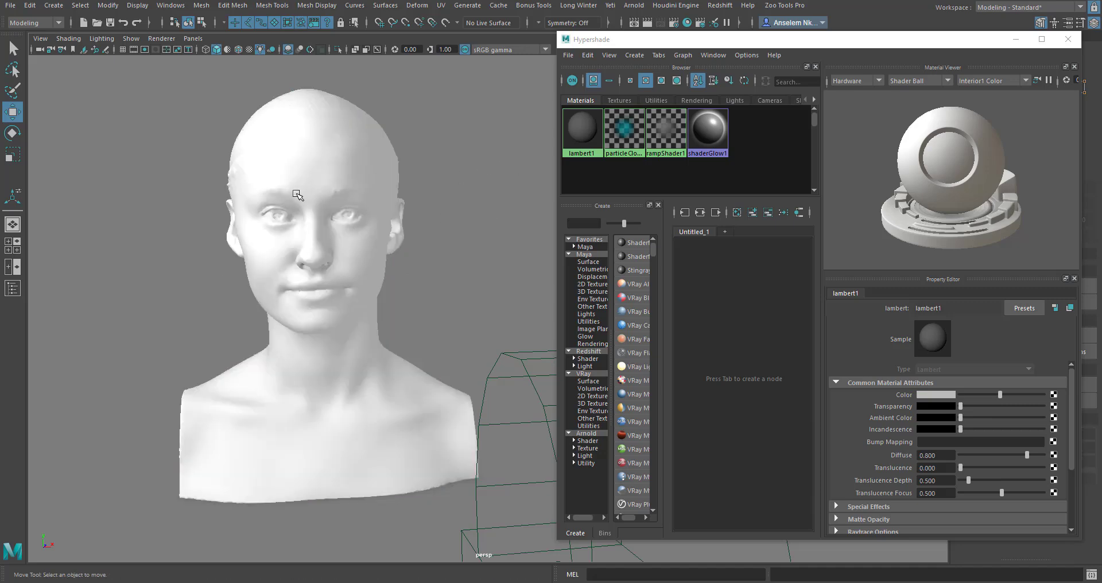
click(294, 193)
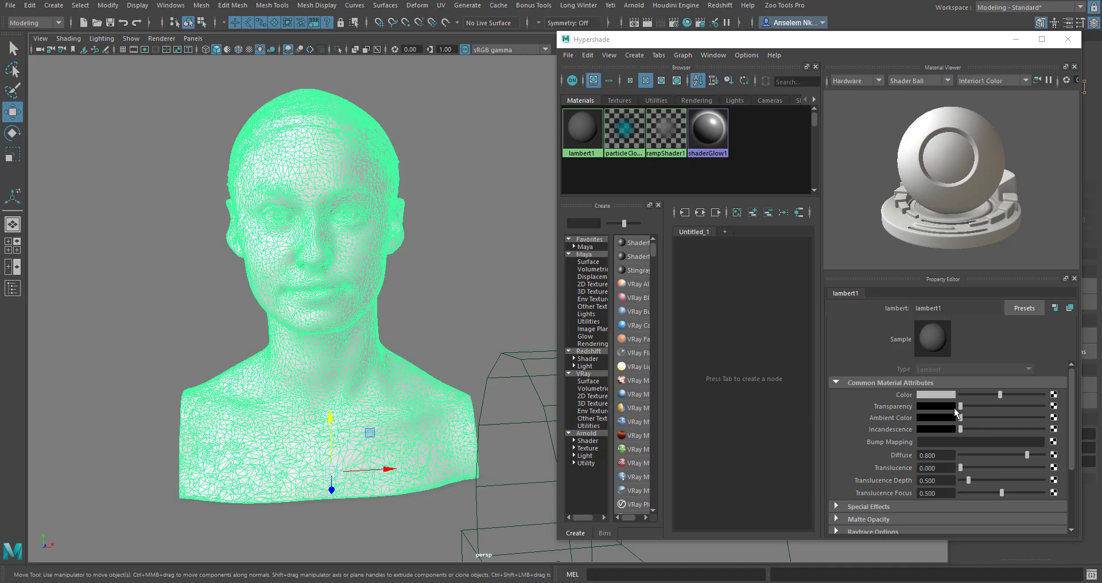
mouse_move(963, 406)
mouse_down()
mouse_move(1040, 404)
mouse_move(967, 404)
mouse_up()
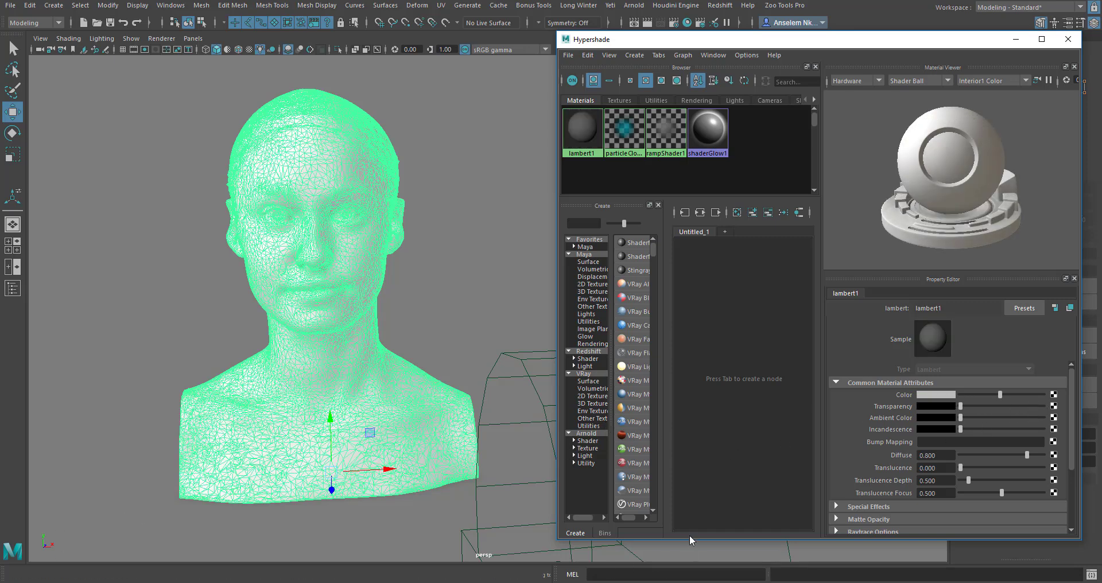
- Switch the workspace to Maya Classic and reopen the Hypershade as a smaller window beside the bust
click(1008, 9)
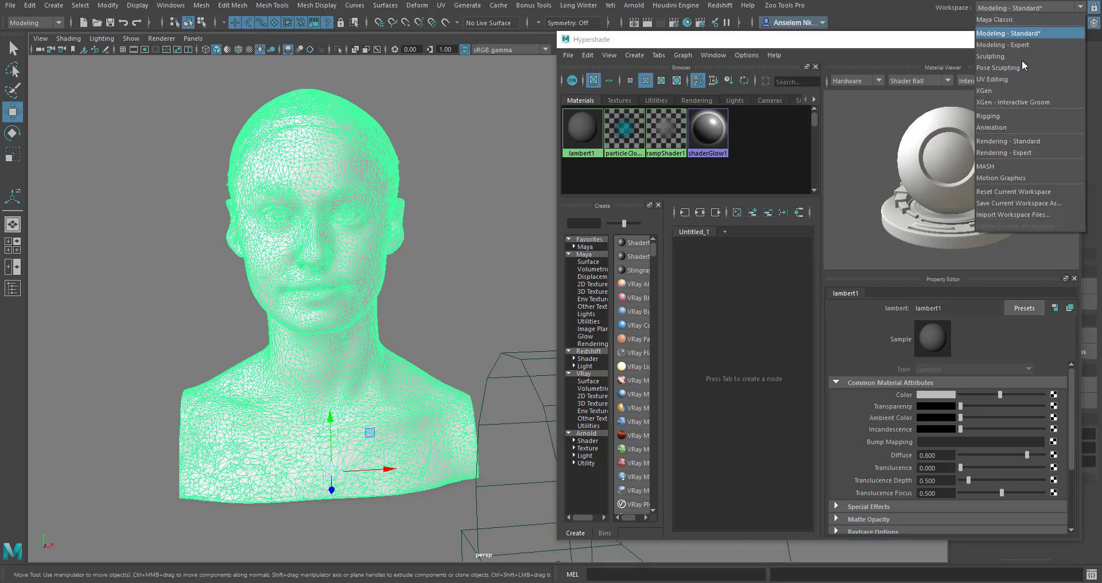
click(1009, 32)
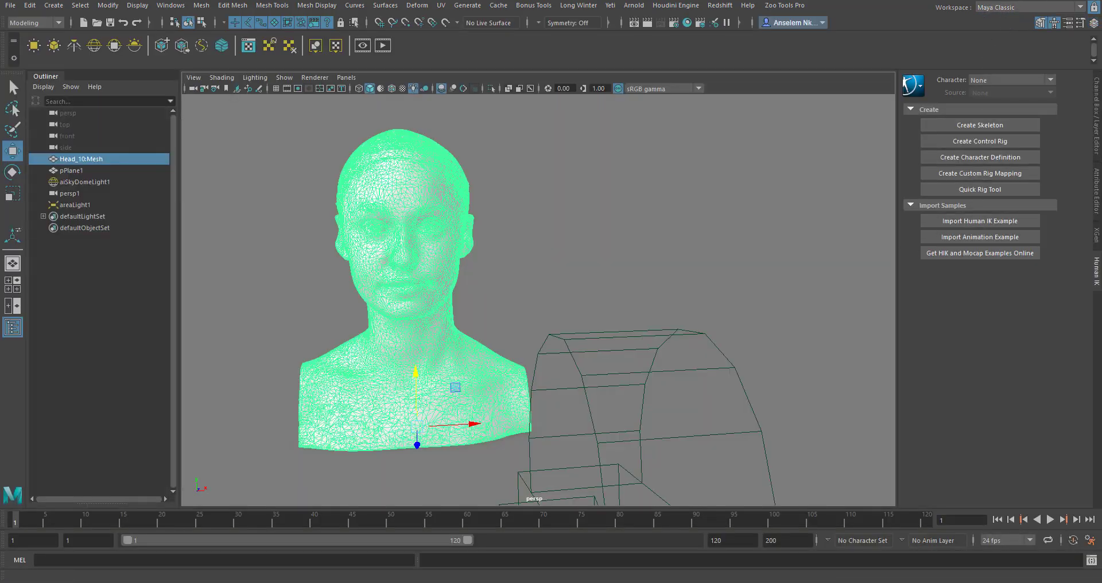
click(686, 22)
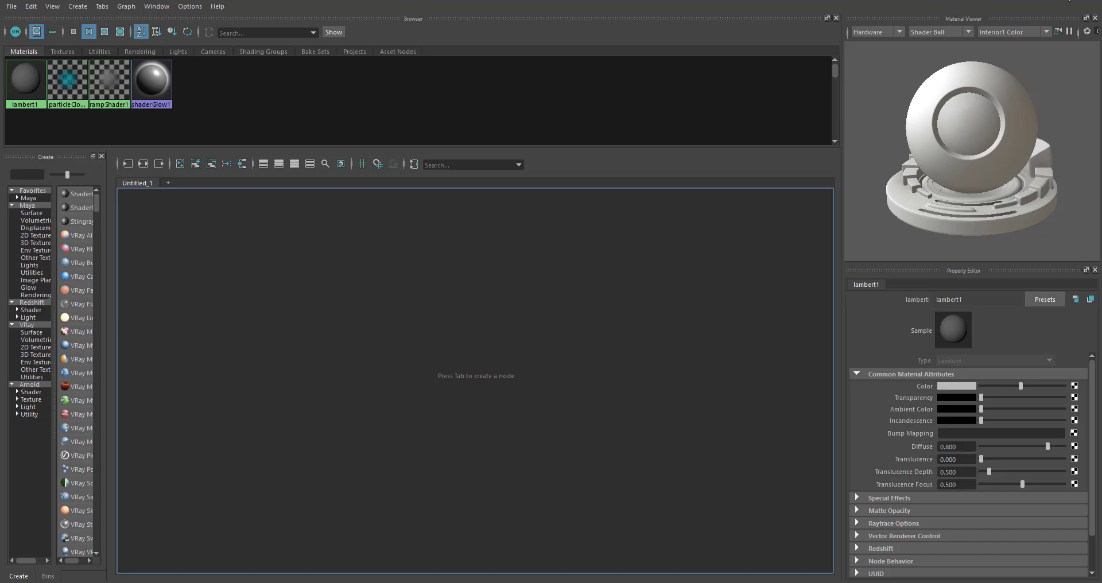
double_click(973, 2)
drag(27, 58, 311, 147)
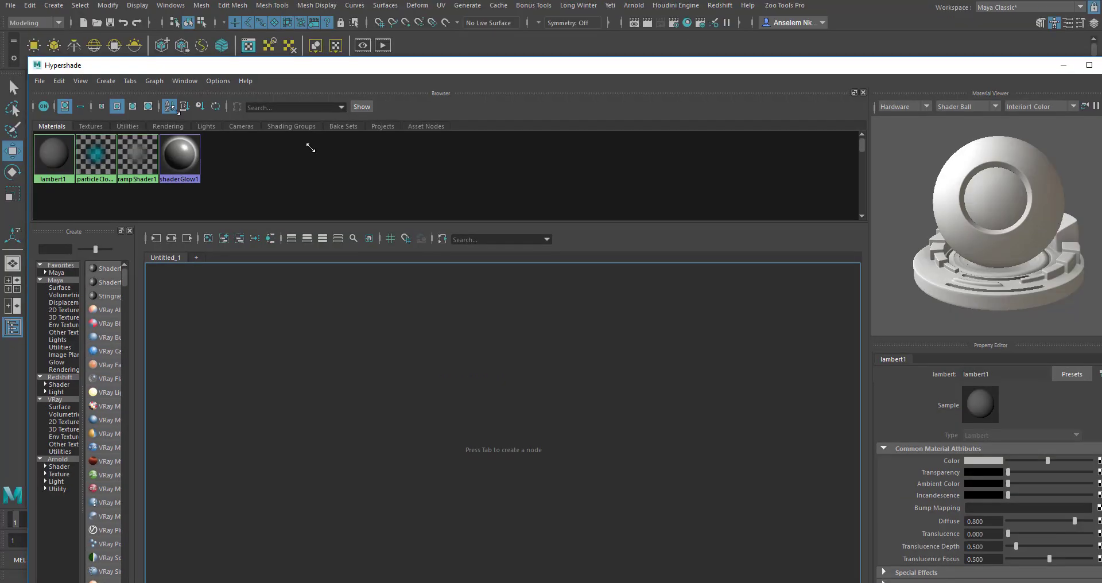
drag(699, 185, 659, 40)
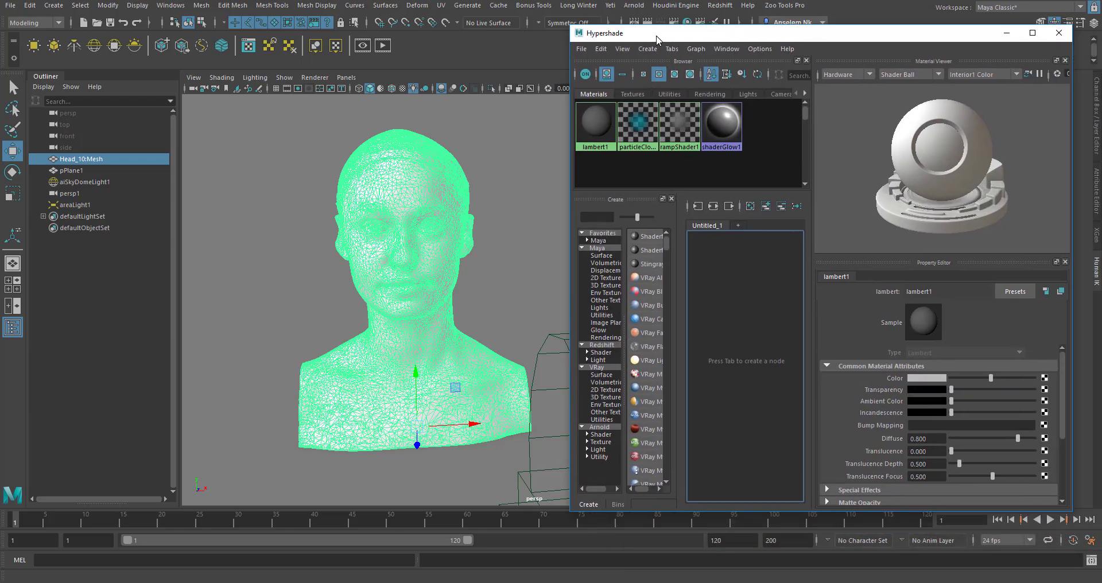
- Try lambert1's Transparency slider, return it to fully opaque and go to frame 1
click(952, 392)
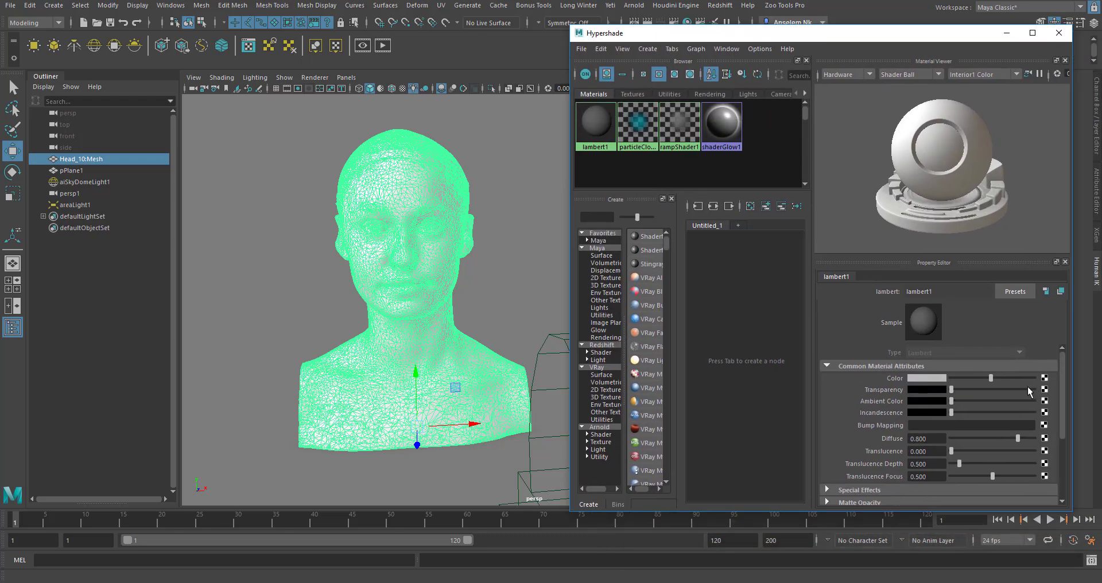
drag(955, 389, 876, 388)
mouse_move(22, 523)
mouse_down()
mouse_move(41, 524)
mouse_move(0, 525)
mouse_up()
click(13, 525)
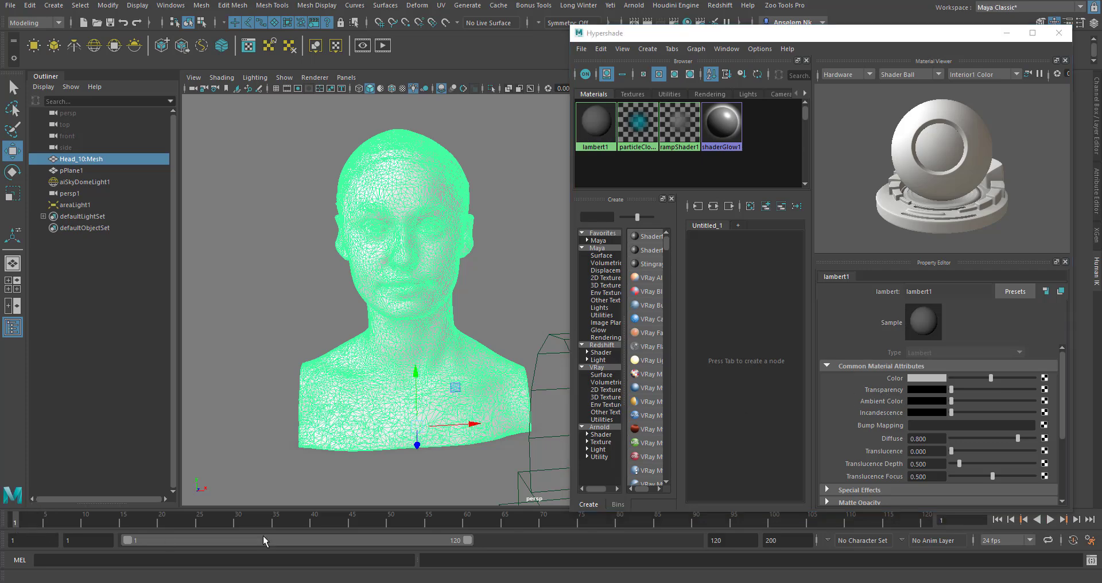
- Set a key on lambert1's Transparency at frame 20 while the bust is fully opaque
right_click(885, 394)
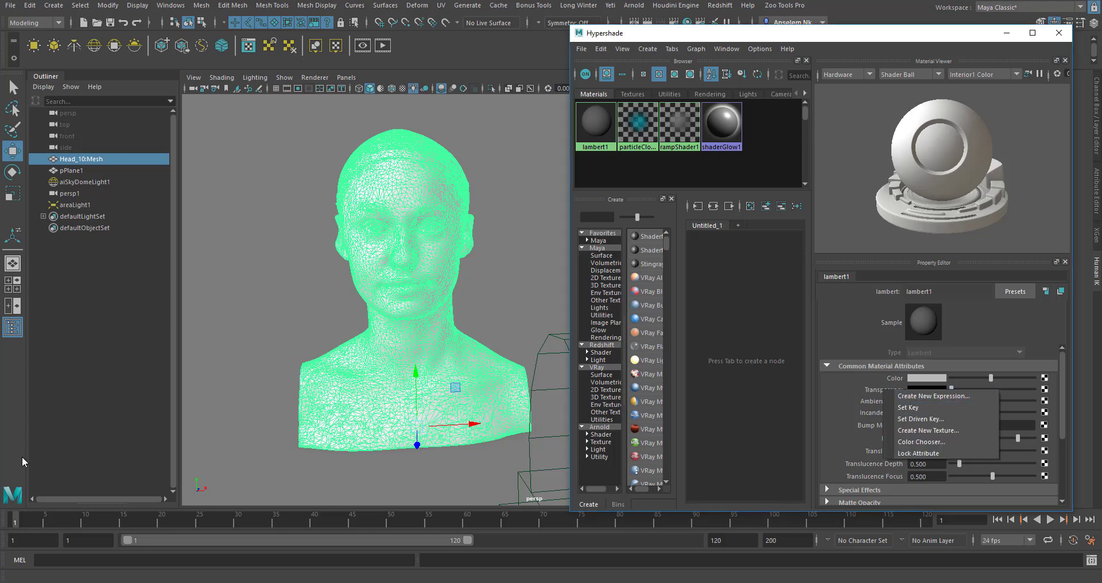
click(16, 523)
drag(15, 523, 39, 523)
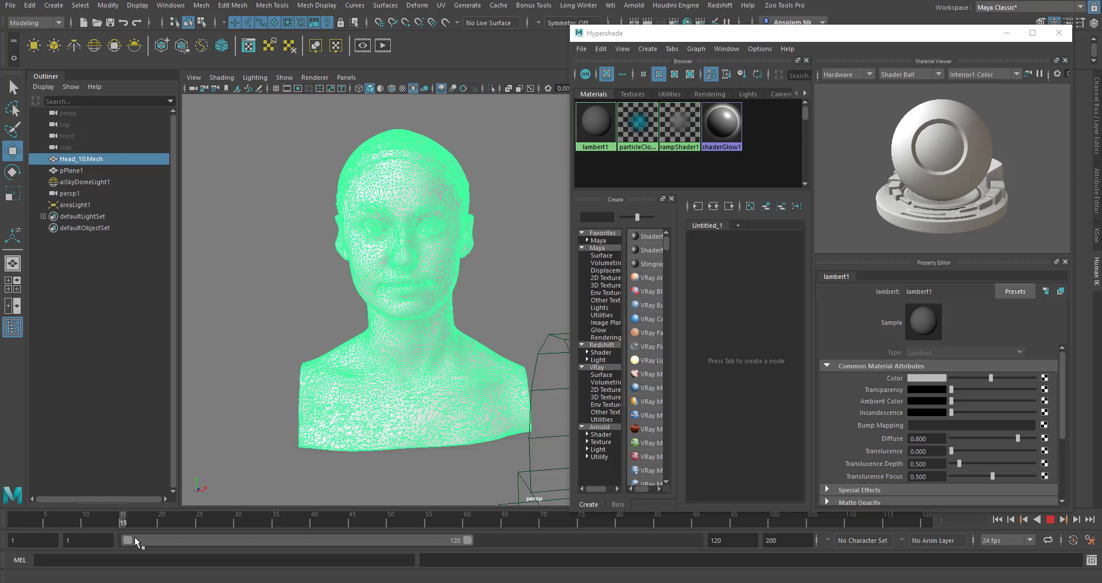
key(alt+v)
right_click(903, 393)
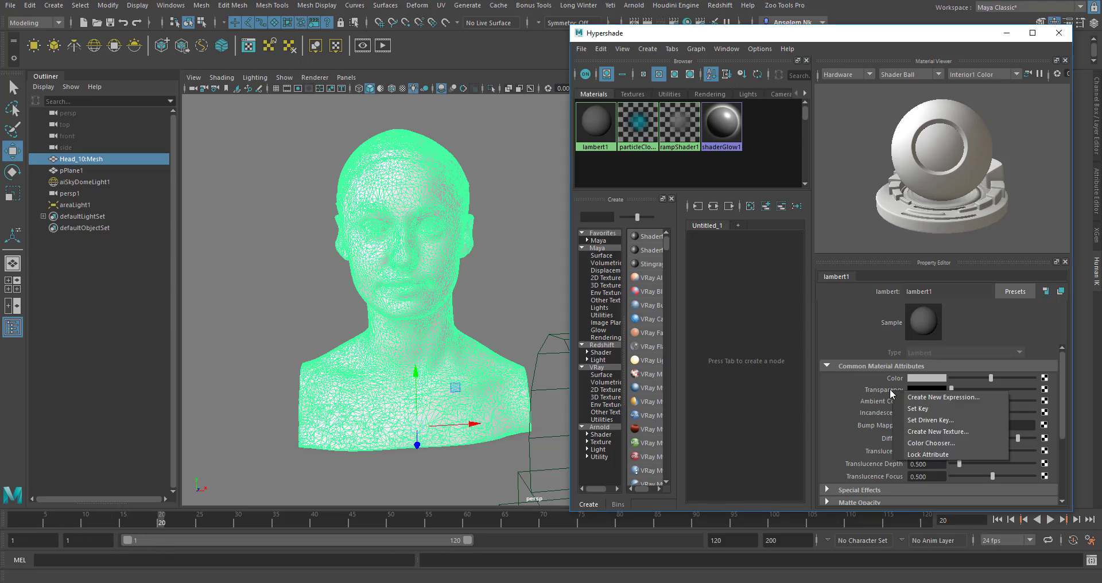
click(936, 410)
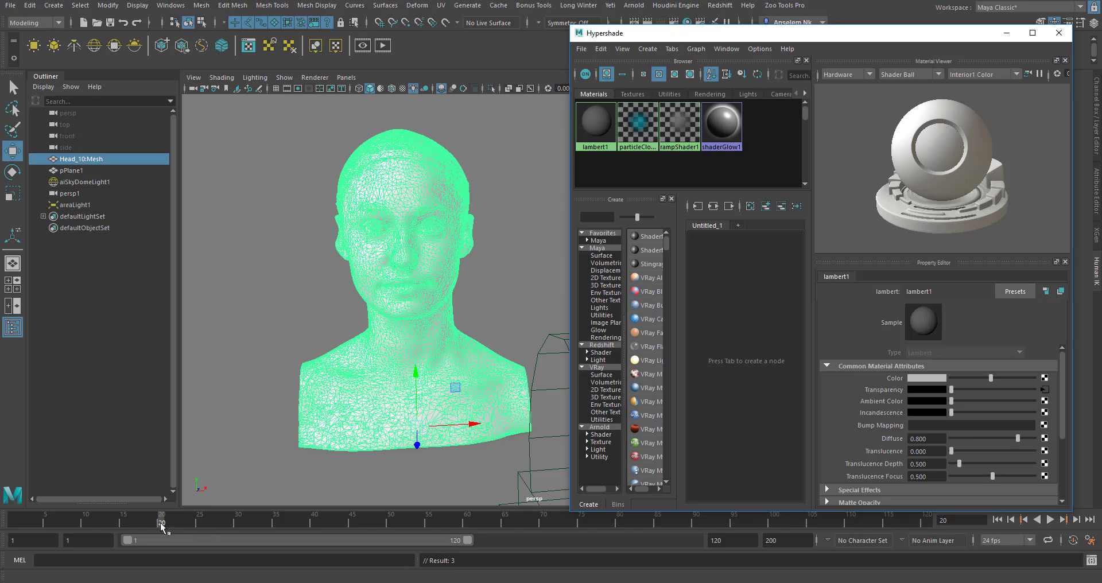
- Go to frame 30, raise lambert1's Transparency to fully transparent white and set a key on it
key(alt+v)
key(alt+v)
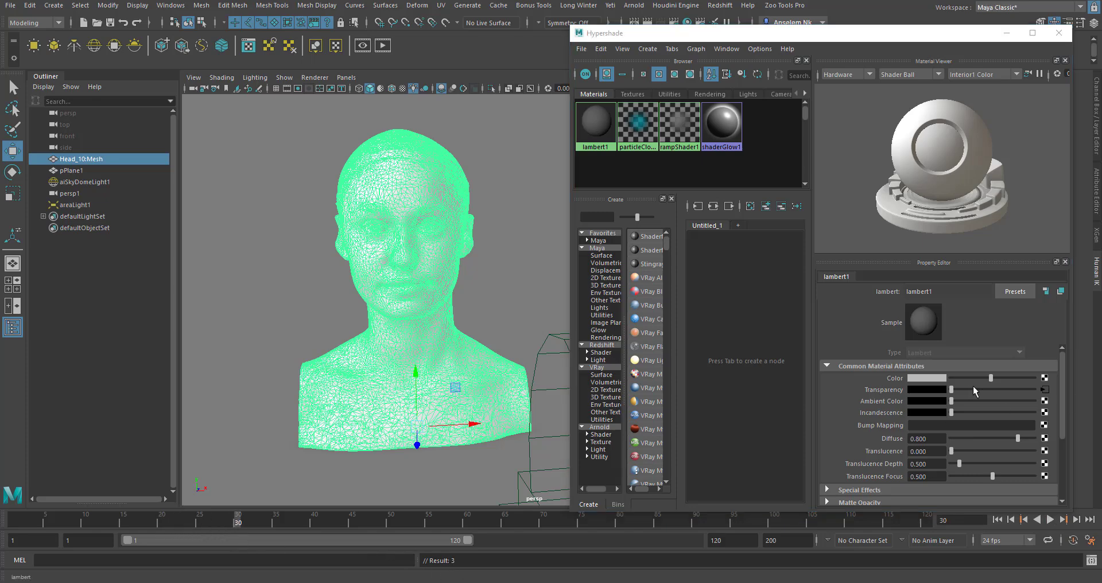
drag(951, 390, 973, 390)
drag(1024, 401, 1054, 409)
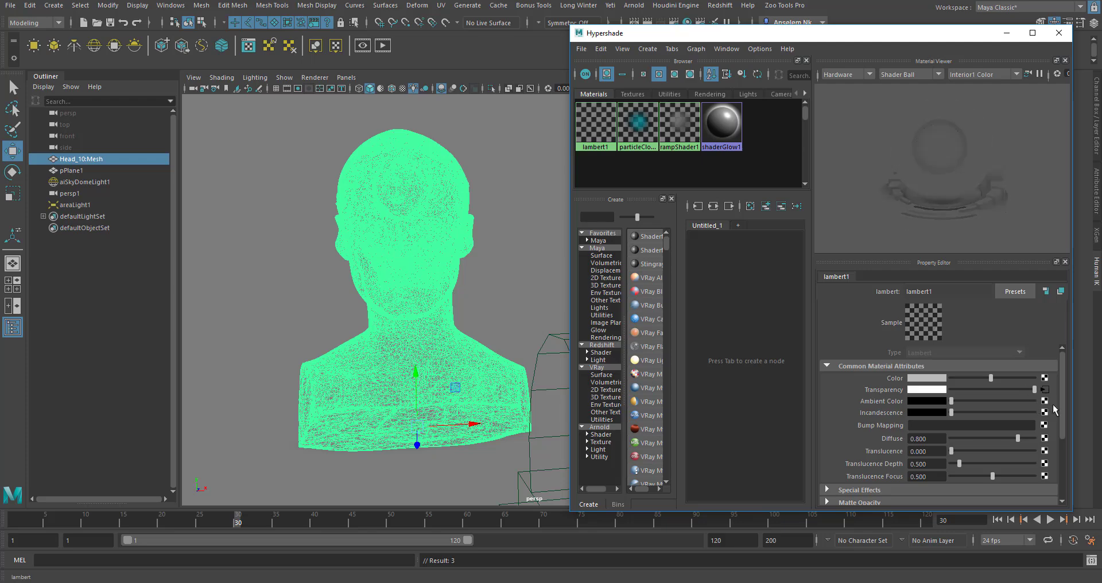
right_click(884, 391)
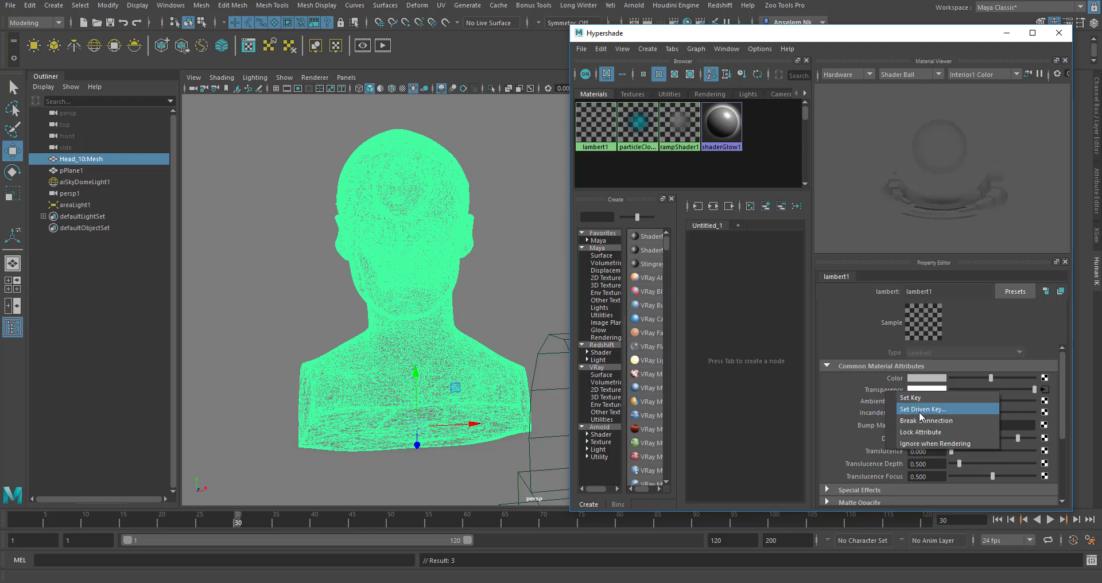
click(918, 397)
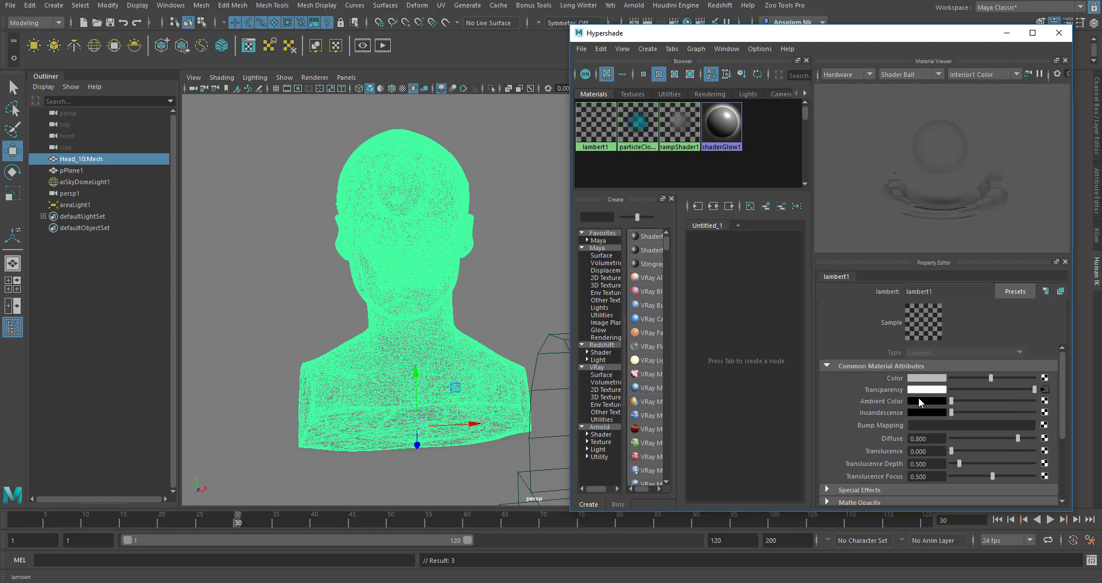
- Scrub the timeline back to the start and through frames 21 to 26 to check the bust's fade, deselecting the mesh for a clear view
drag(250, 521, 32, 516)
mouse_move(156, 523)
mouse_down()
mouse_move(204, 536)
mouse_move(166, 531)
mouse_up()
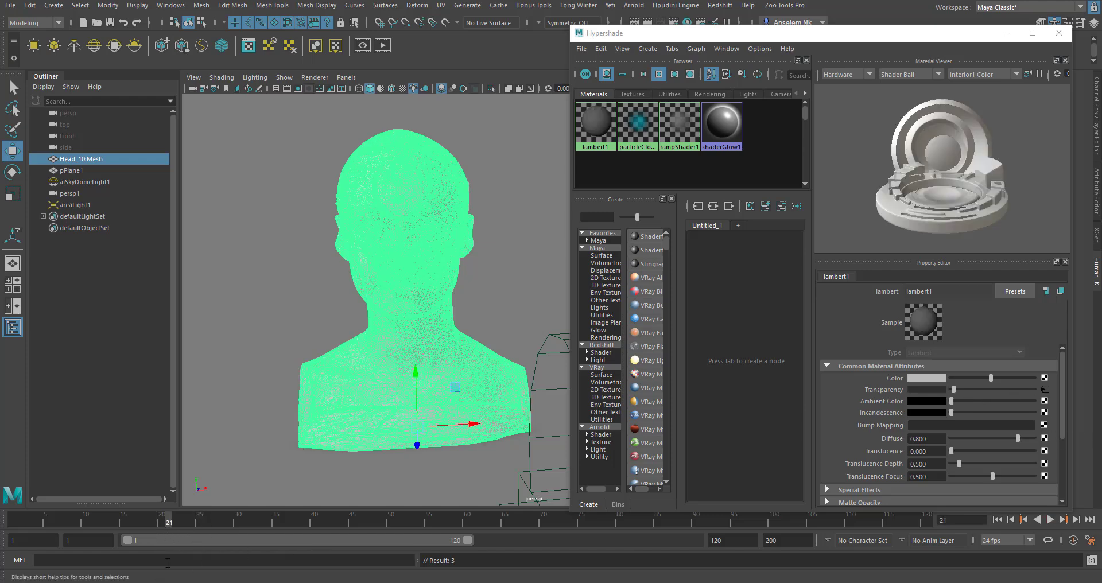
drag(170, 524, 189, 526)
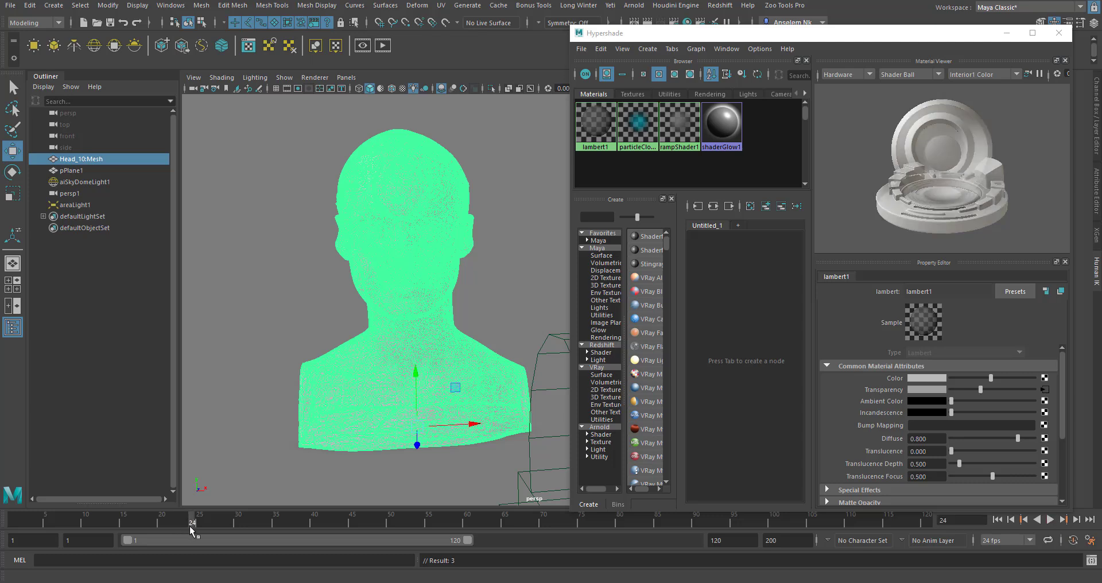
click(271, 310)
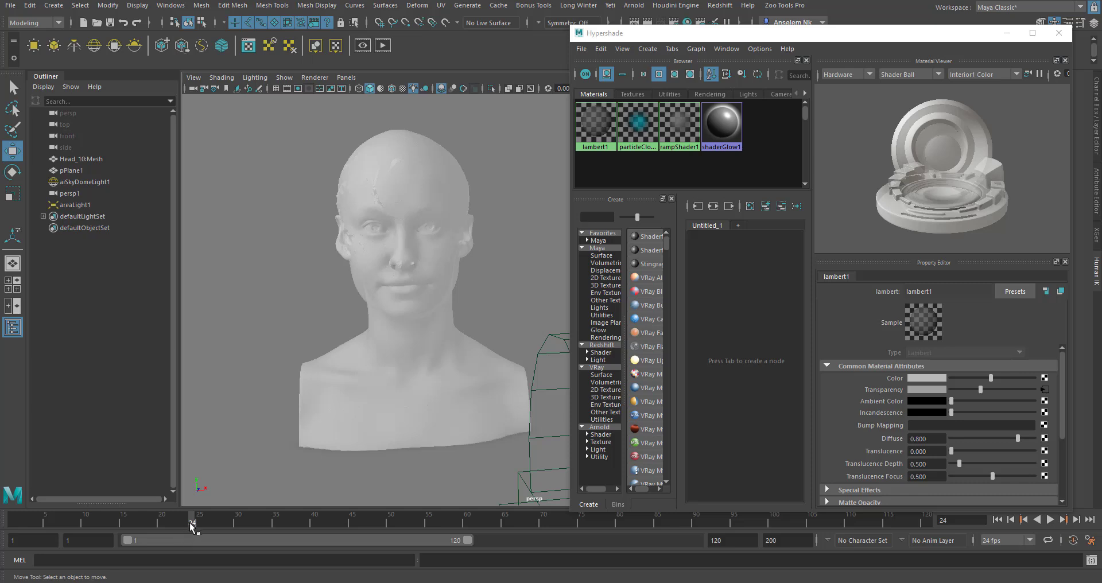
mouse_move(191, 526)
mouse_down()
mouse_move(163, 522)
mouse_move(203, 522)
mouse_move(131, 521)
mouse_move(216, 519)
mouse_move(161, 522)
mouse_move(219, 528)
mouse_move(153, 535)
mouse_move(204, 527)
mouse_up()
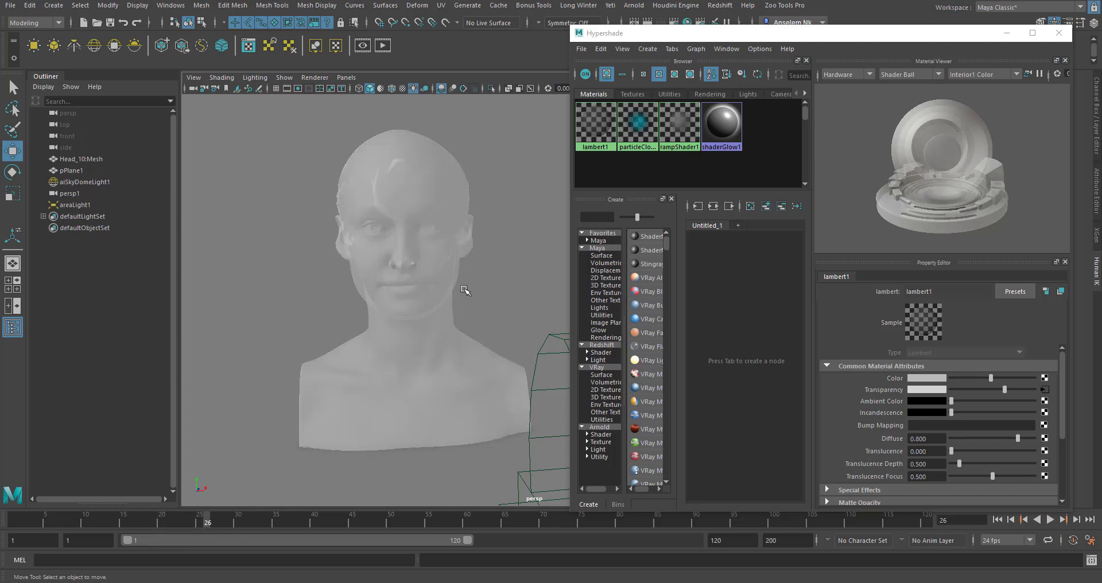
- Undo the bust deselection, the Transparency key at frame 30 and the raised Transparency value, then clear the selection
key(ctrl+z)
click(476, 253)
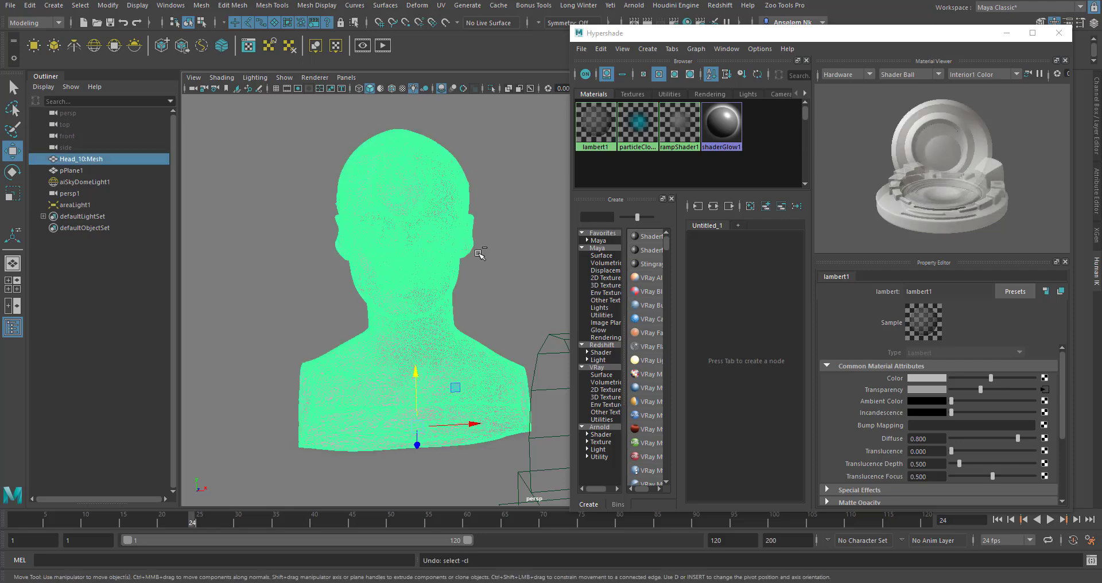
key(ctrl+z)
click(500, 306)
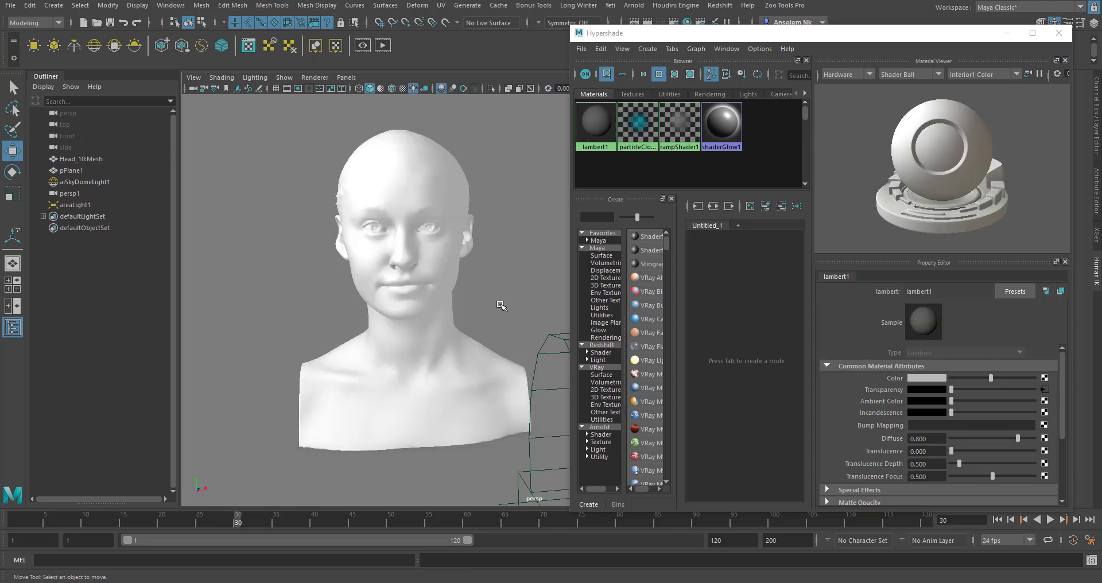
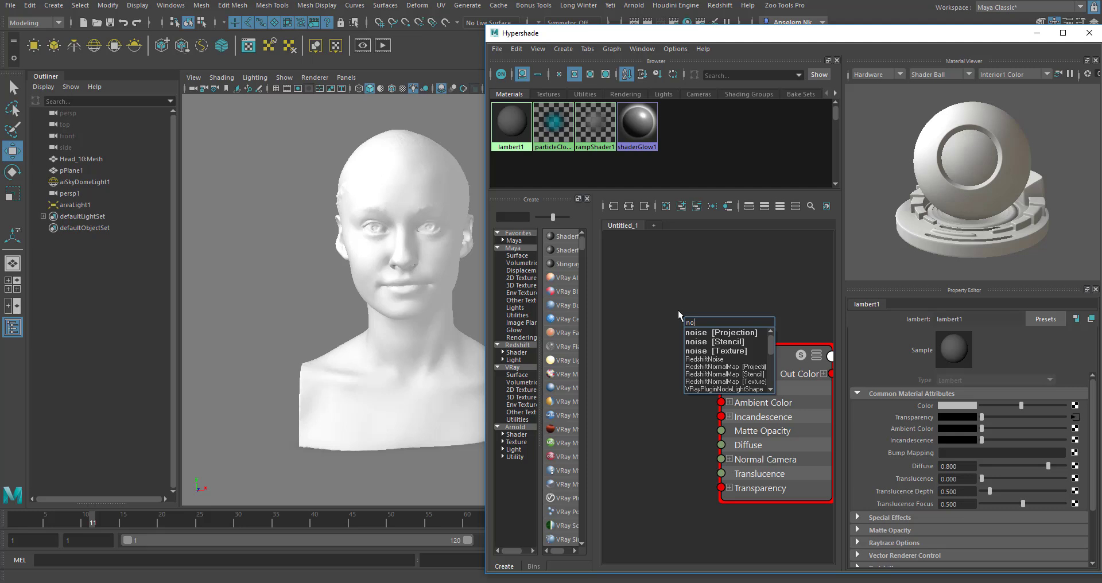
- Create a noise texture node with its 2D placement node in the shader graph
click(736, 351)
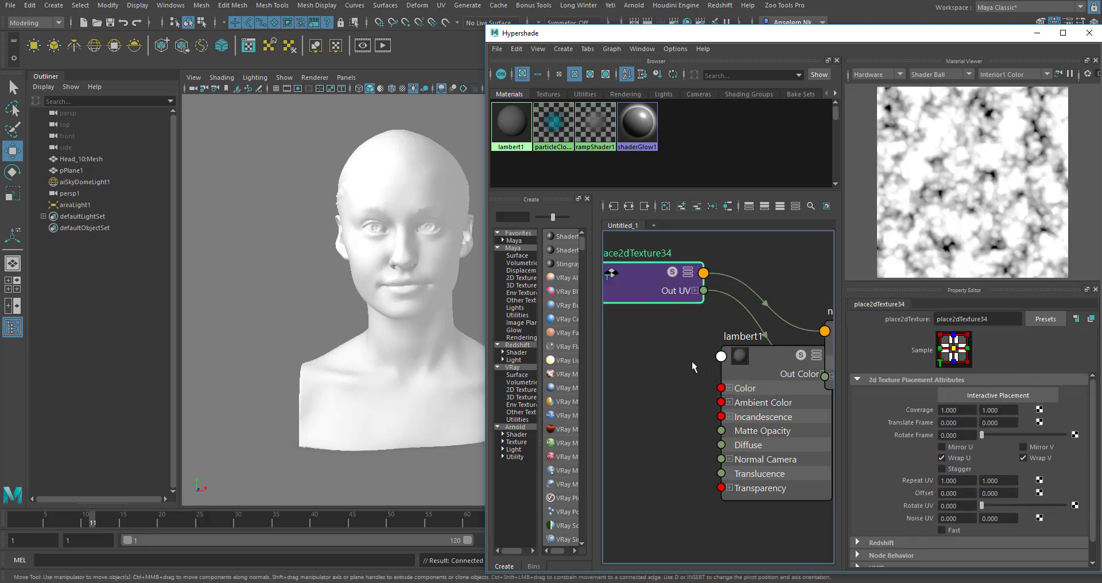
scroll(691, 363, down, 2)
alt+middle_drag(691, 363, 576, 305)
drag(715, 290, 673, 232)
alt+middle_drag(720, 353, 795, 458)
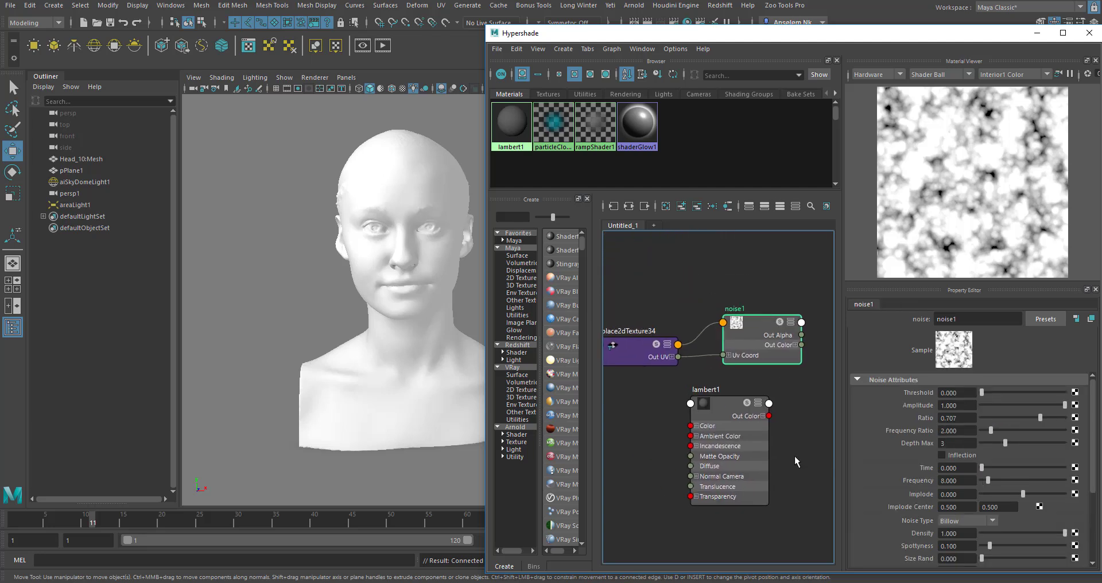
- Arrange the graph so noise1 and place2dTexture34 sit to the left of lambert1, with clear space between the nodes
drag(724, 444, 770, 447)
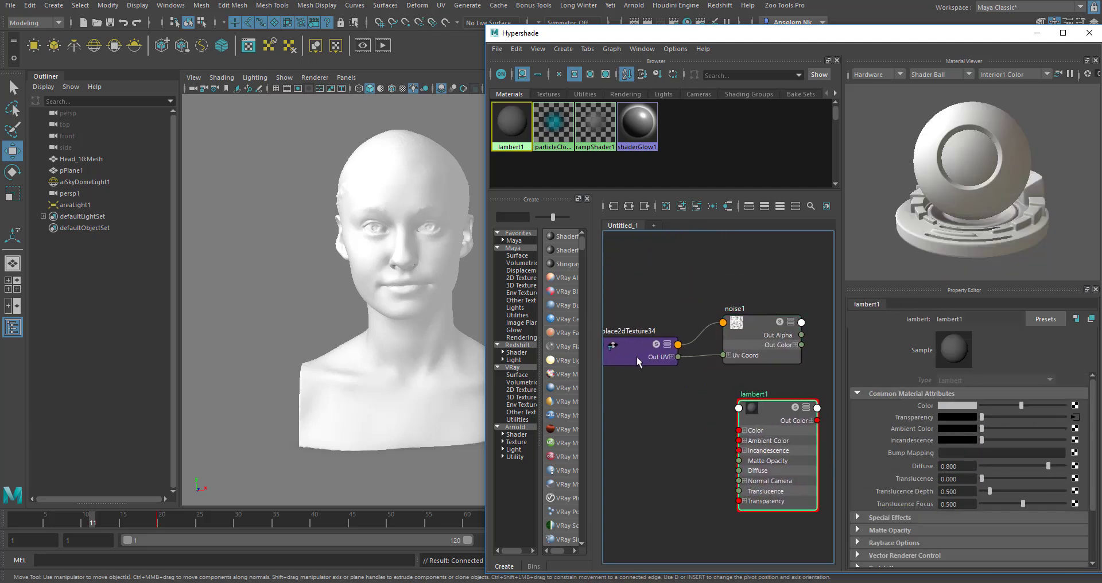
click(761, 317)
drag(760, 317, 628, 401)
alt+middle_drag(694, 374, 699, 344)
scroll(708, 401, up, 2)
alt+middle_drag(731, 398, 807, 404)
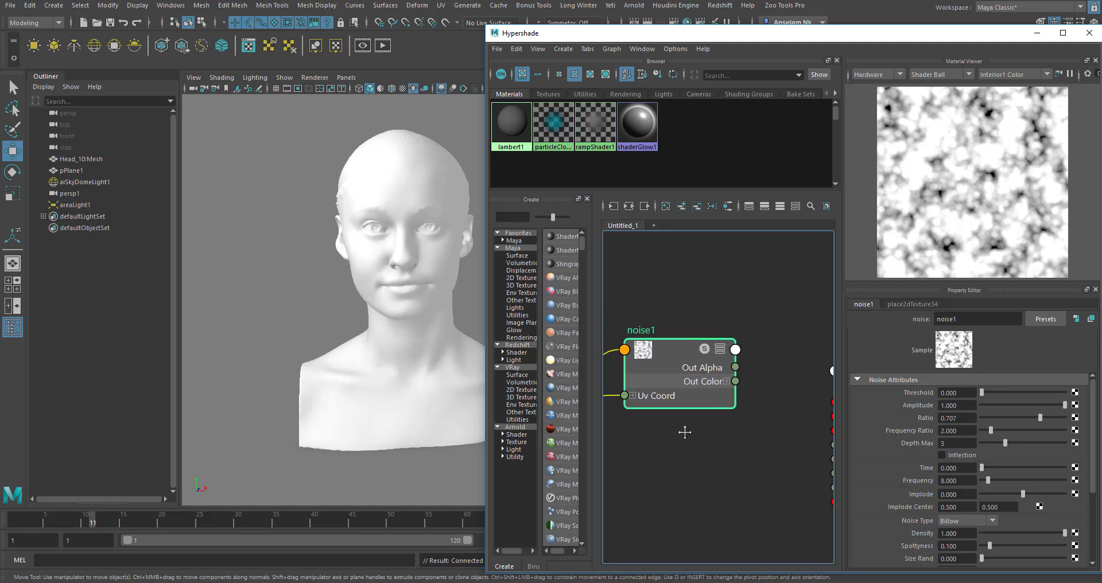
alt+middle_drag(685, 433, 592, 440)
alt+middle_drag(689, 467, 611, 472)
- Connect noise1's Out Color to lambert1's Transparency and go to frame 13
click(753, 402)
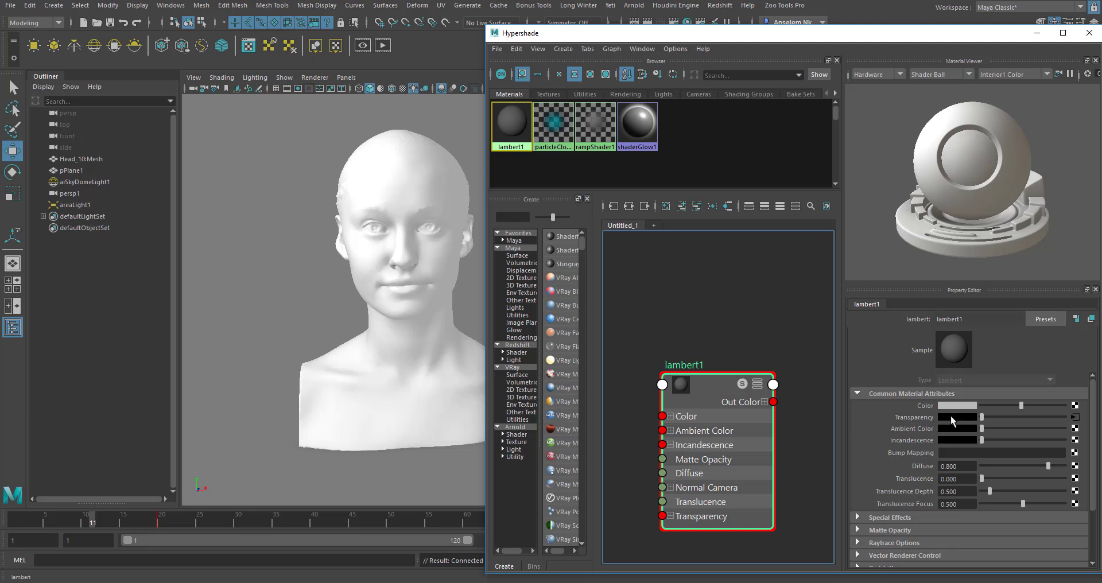
click(992, 417)
drag(1008, 422, 942, 424)
scroll(757, 446, down, 2)
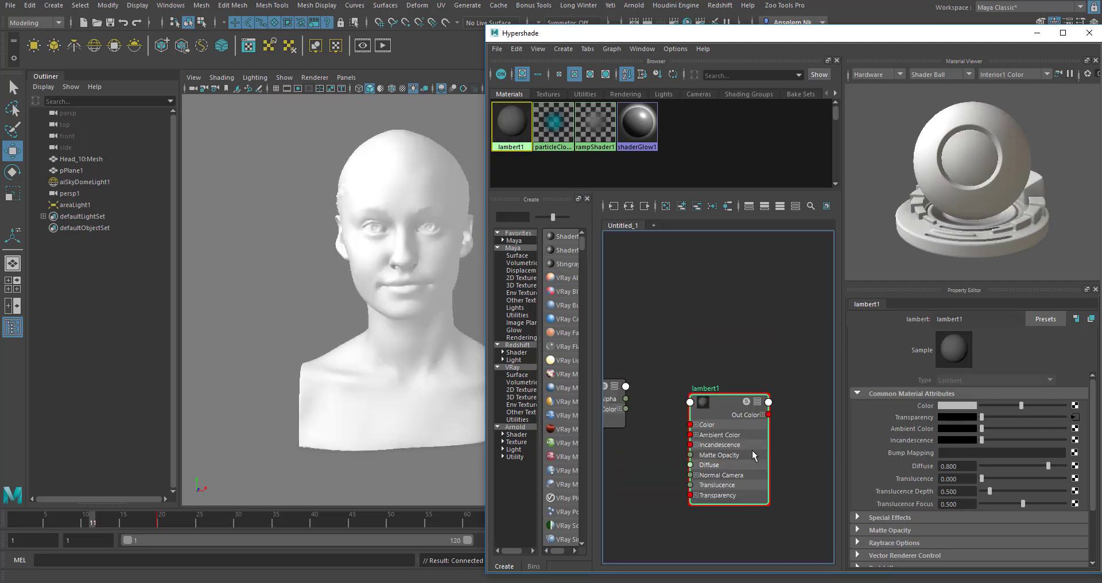
alt+middle_drag(652, 461, 714, 456)
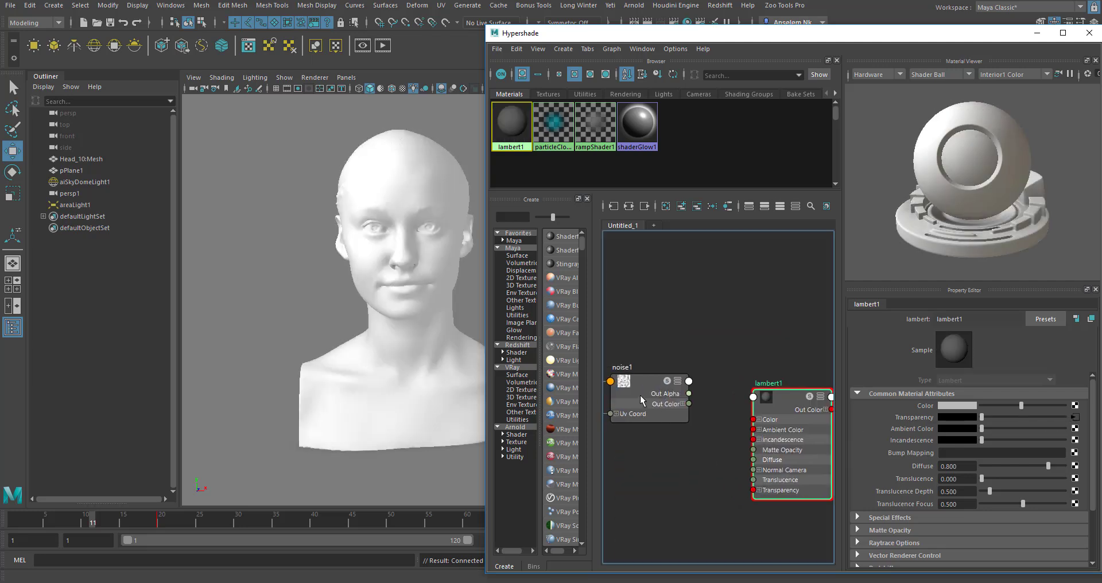
middle_drag(639, 395, 795, 409)
middle_drag(974, 423, 974, 419)
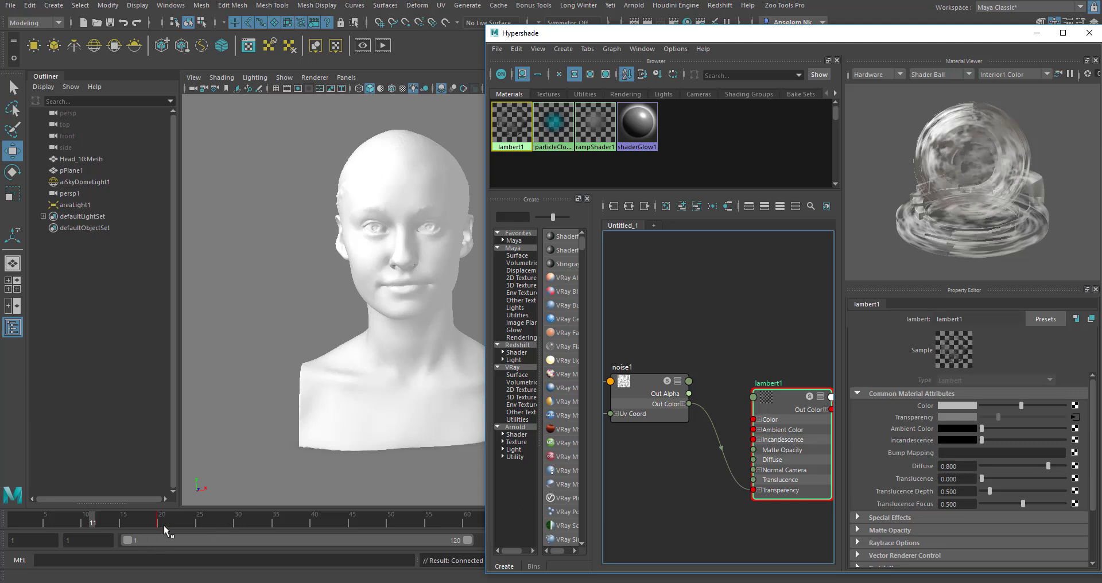
mouse_move(99, 518)
mouse_down()
mouse_move(146, 525)
mouse_move(106, 534)
mouse_up()
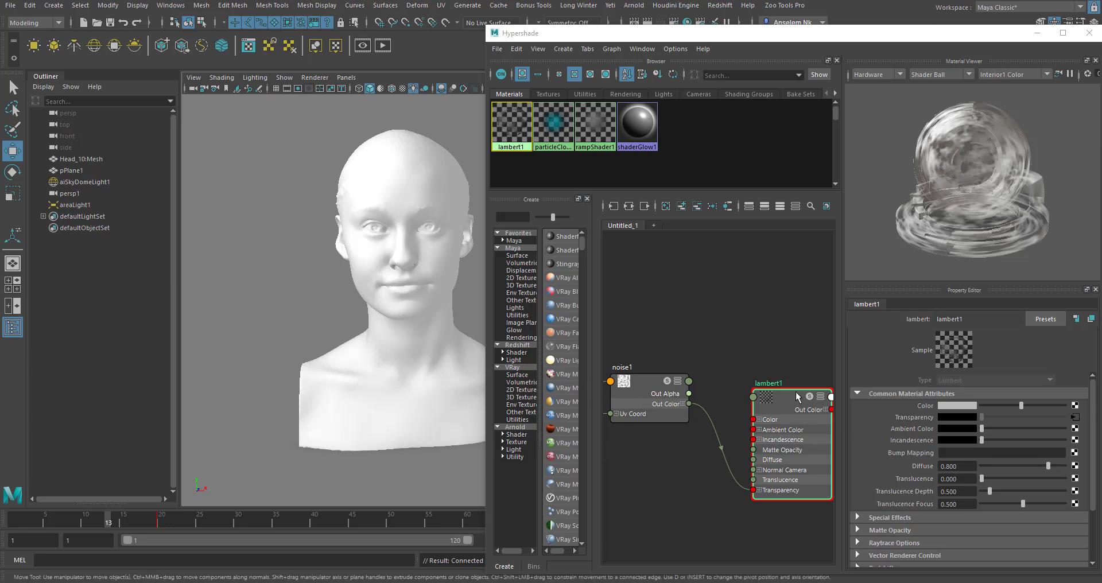
- Connect noise1's Out Color to lambert1's Color as well
click(655, 399)
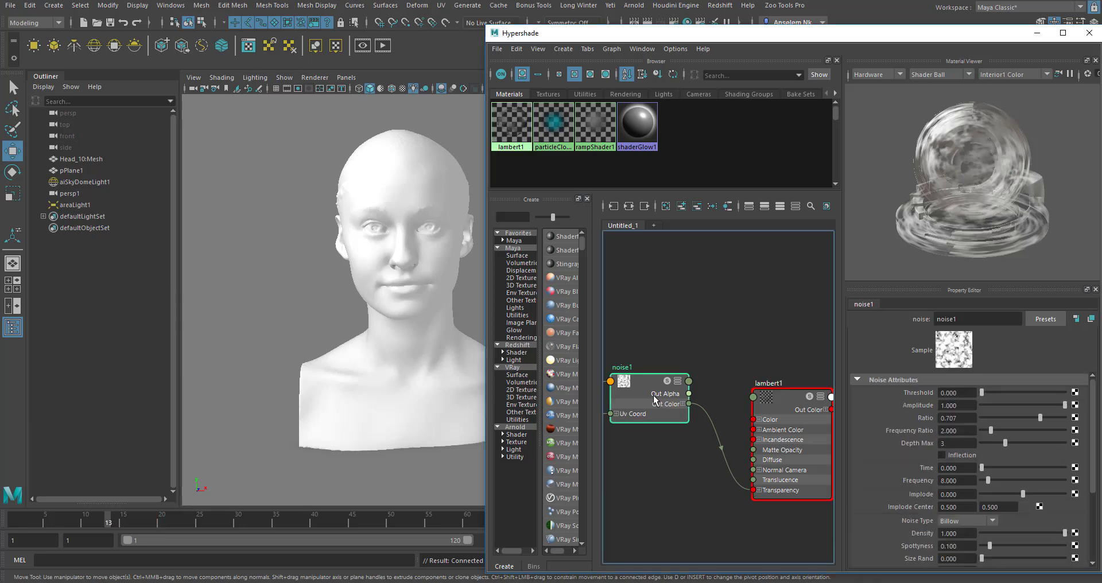
alt+middle_drag(705, 481, 670, 525)
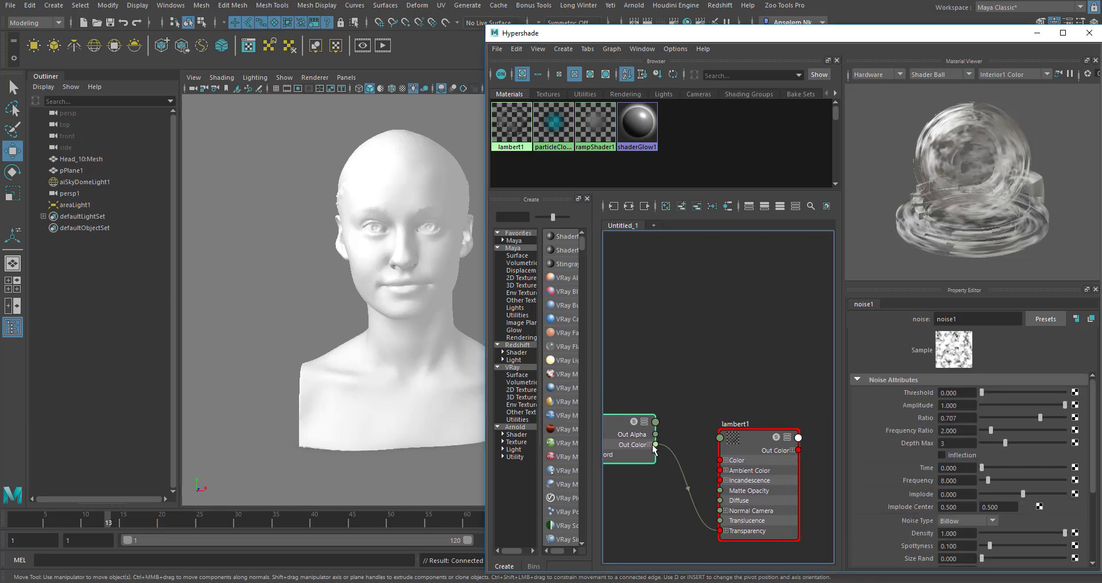
drag(657, 447, 733, 463)
click(761, 457)
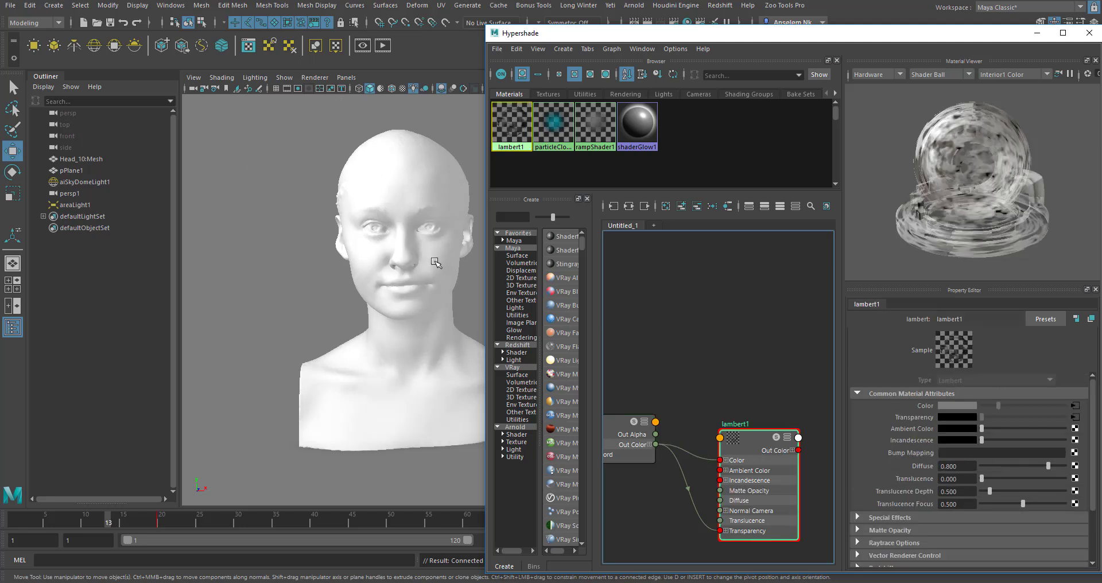
- Turn on textured display in the viewport and examine the noise pattern on the bust from several angles
click(402, 89)
alt+middle_drag(410, 280, 412, 364)
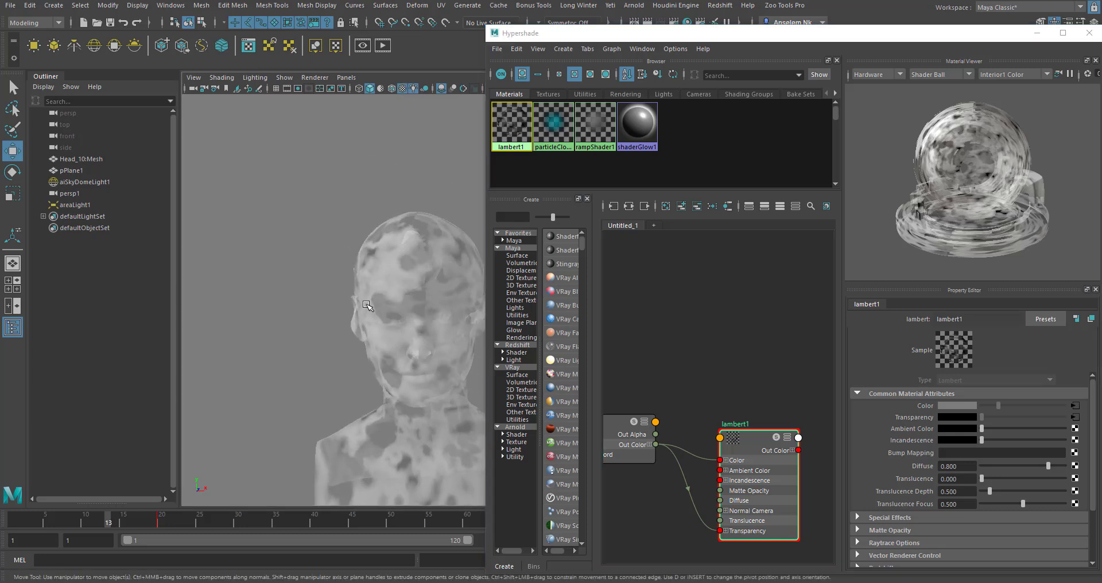
alt+right_drag(412, 364, 322, 373)
alt+middle_drag(321, 373, 386, 330)
alt+drag(386, 329, 448, 368)
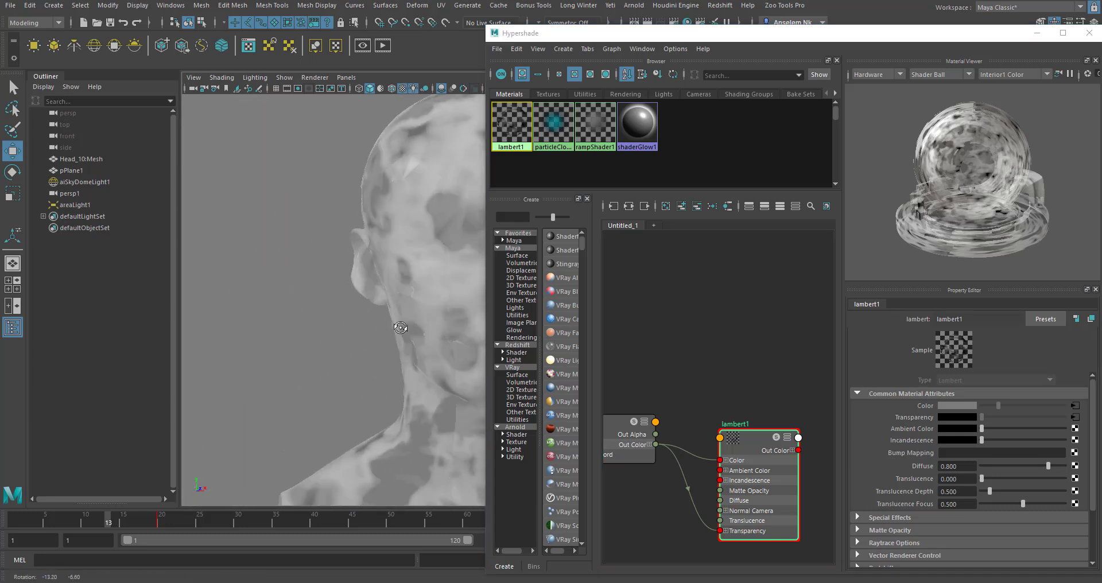
alt+middle_drag(448, 367, 342, 342)
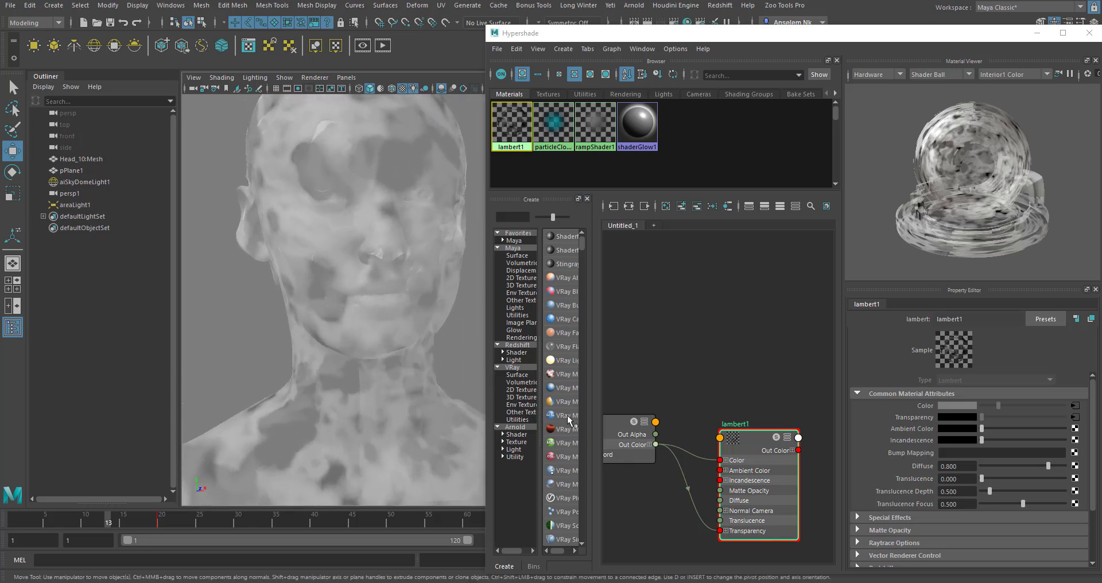
scroll(342, 299, down, 5)
scroll(356, 307, up, 2)
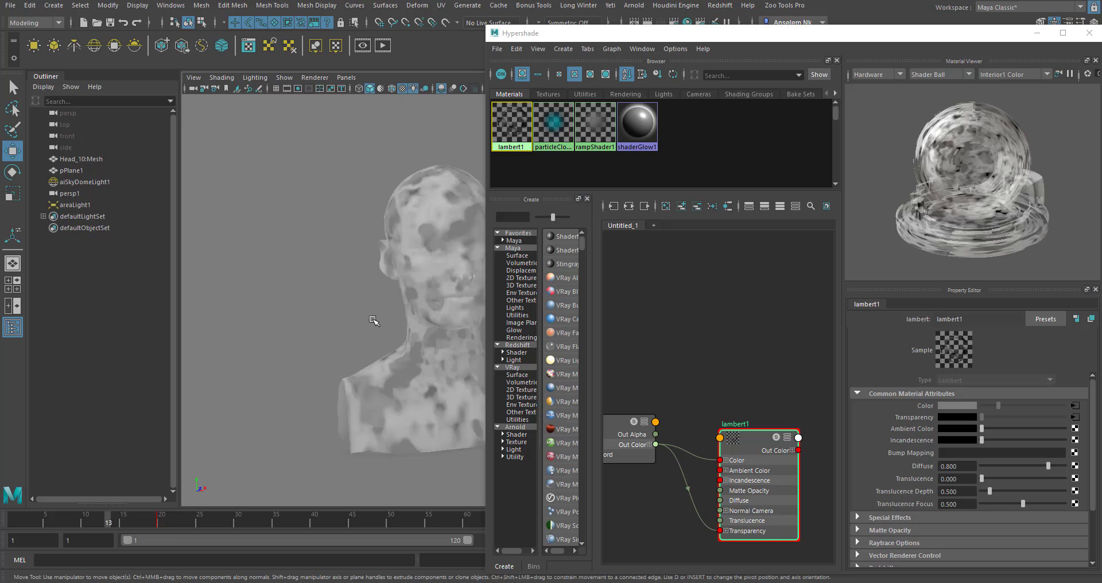
alt+drag(387, 365, 379, 332)
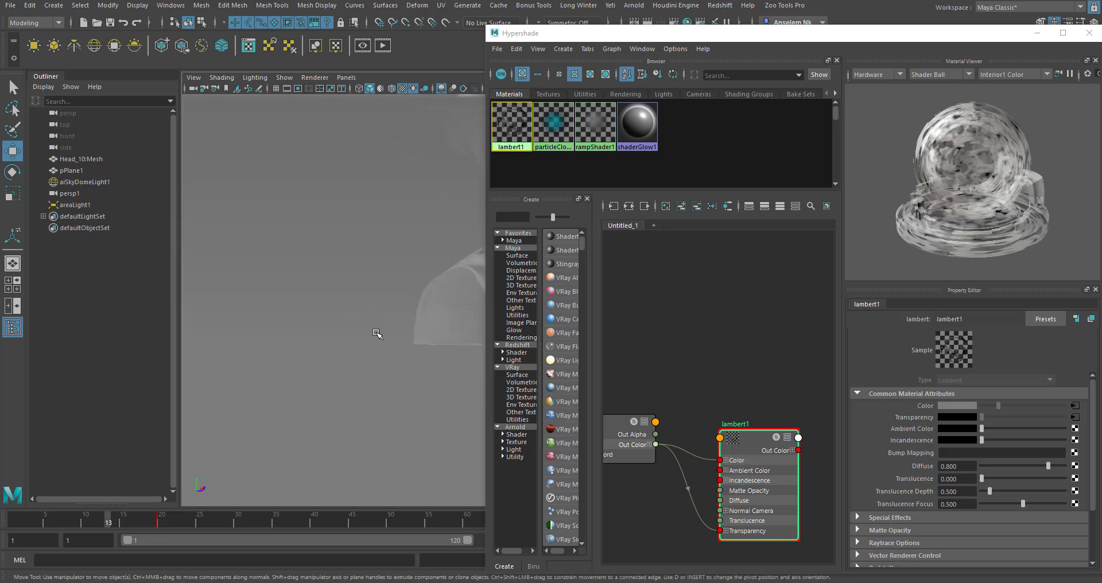
alt+middle_drag(379, 332, 328, 350)
scroll(401, 340, up, 4)
alt+middle_drag(401, 339, 381, 341)
alt+drag(381, 341, 431, 319)
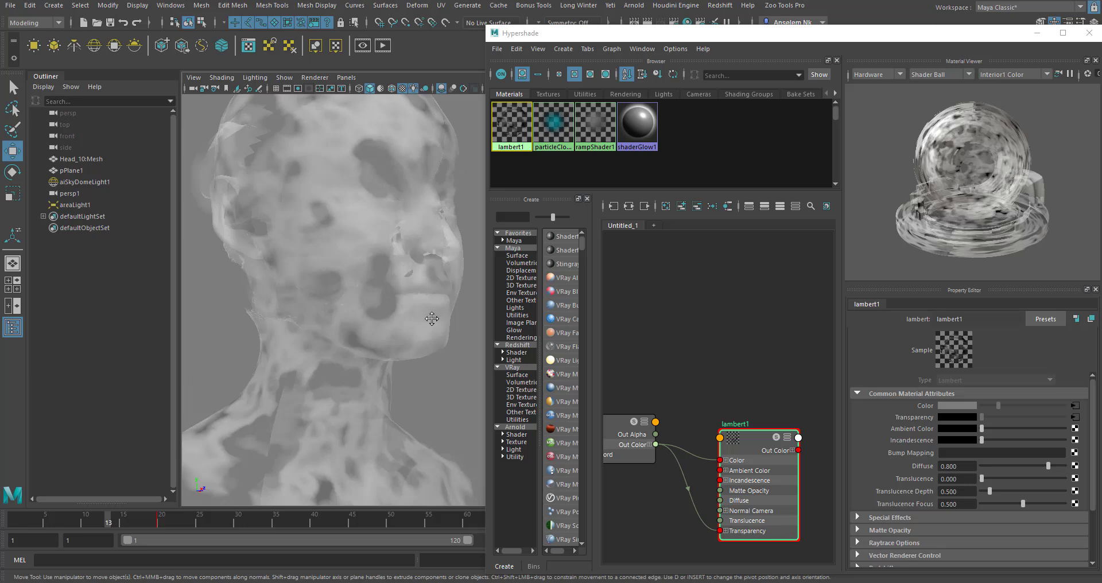
- Try out noise1's Threshold, return it to 0 and set a key on it at frame 15
scroll(706, 362, down, 2)
click(711, 375)
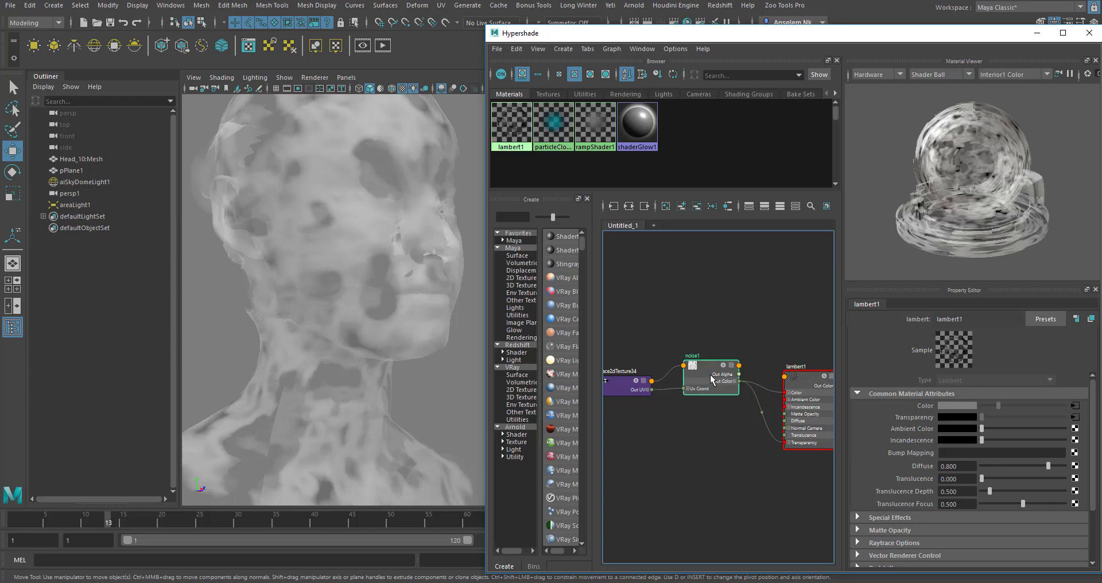
alt+middle_drag(698, 447, 676, 484)
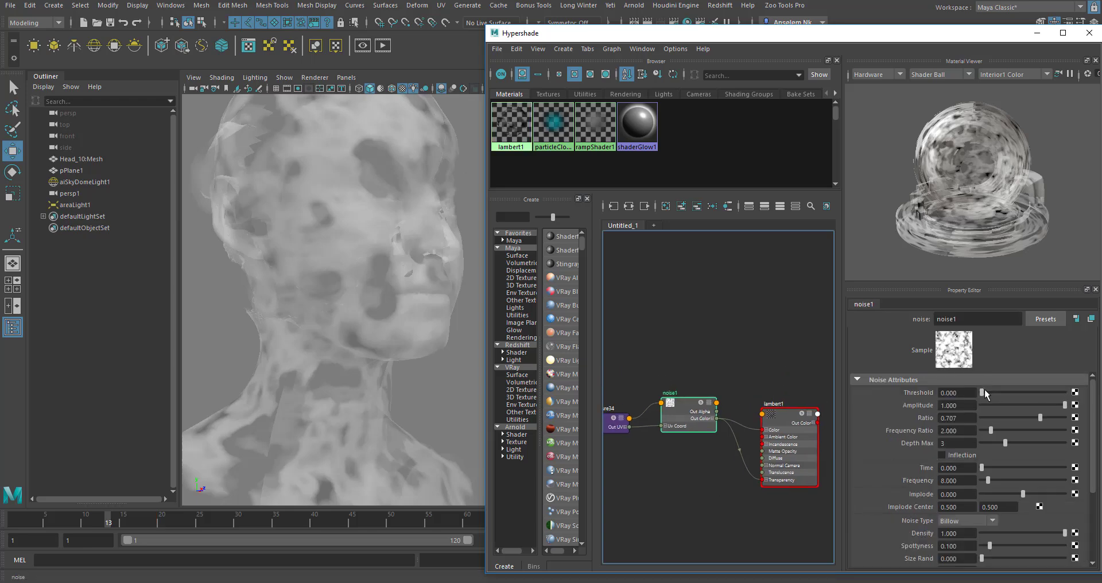
mouse_move(983, 392)
mouse_down()
mouse_move(1064, 396)
mouse_move(974, 403)
mouse_up()
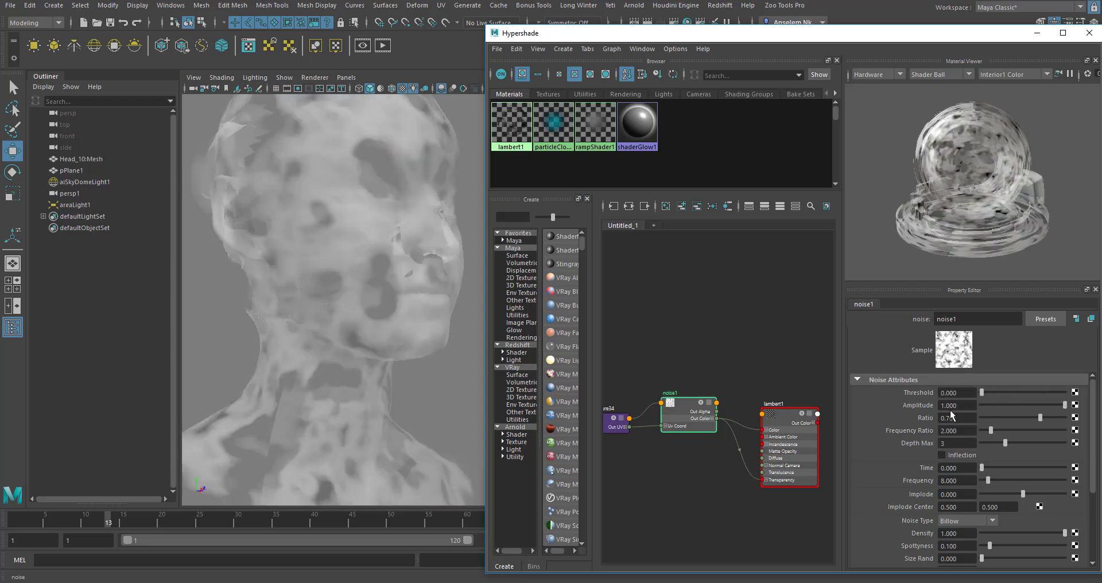
drag(109, 519, 122, 522)
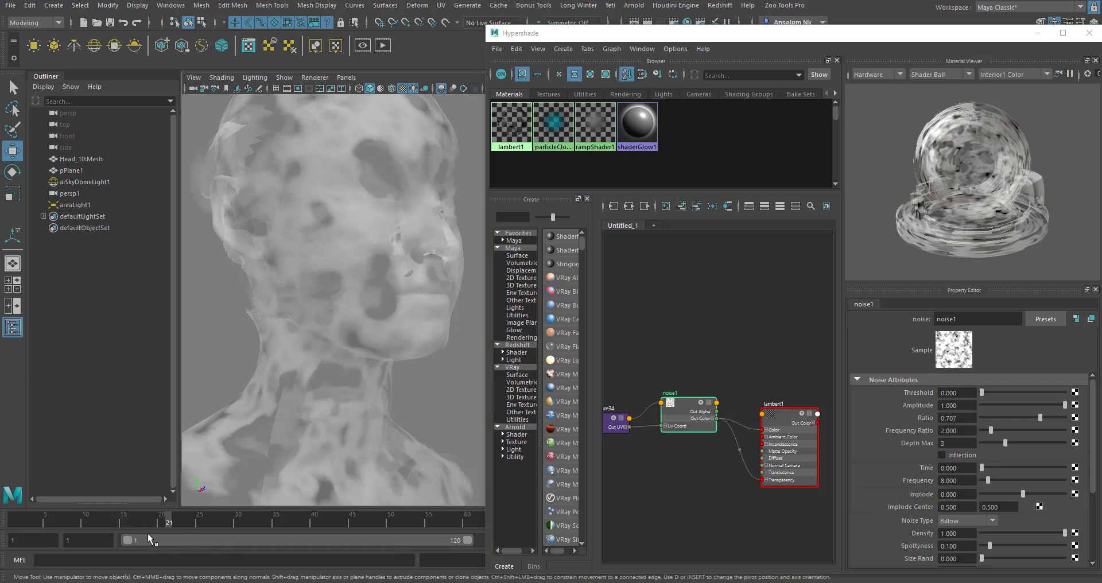
right_click(922, 394)
click(968, 418)
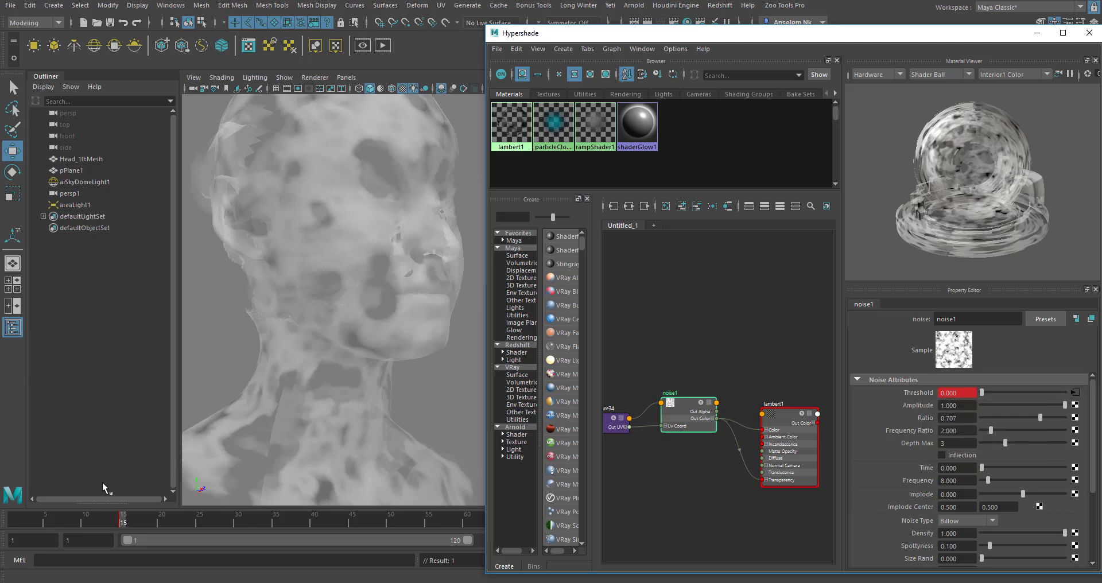
- Go to frame 30, raise noise1's Threshold to 1 and set a key on it
mouse_move(123, 521)
mouse_down()
mouse_move(202, 543)
mouse_move(257, 543)
mouse_move(235, 543)
mouse_up()
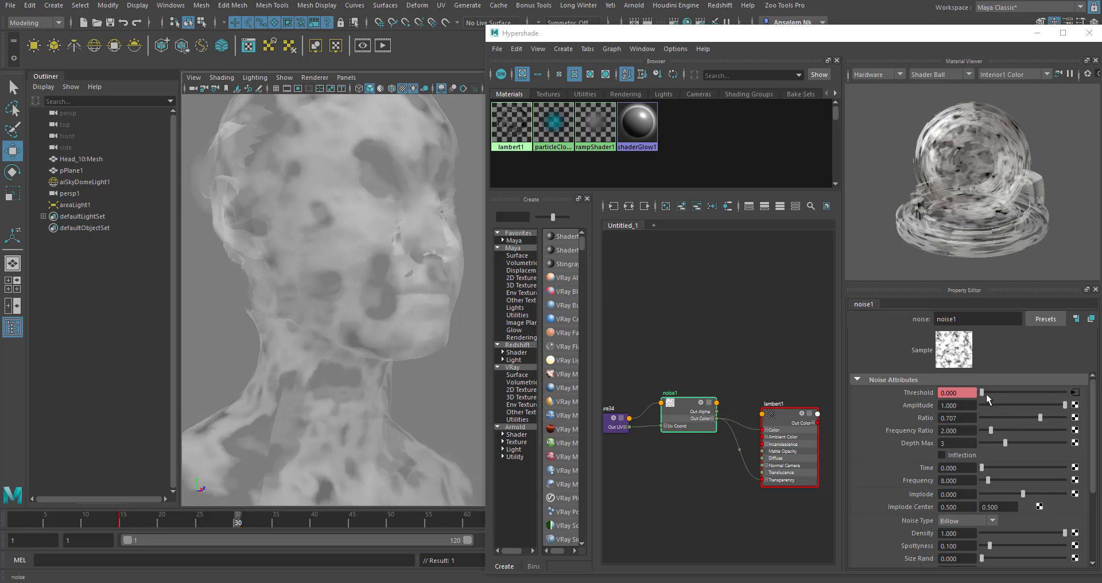
drag(983, 392, 1067, 394)
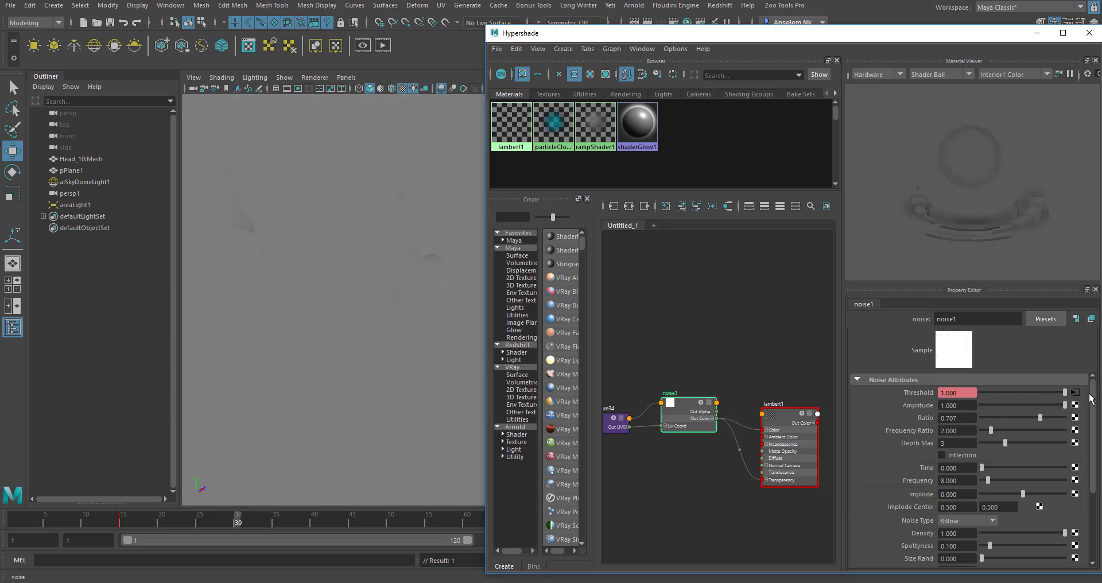
right_click(242, 523)
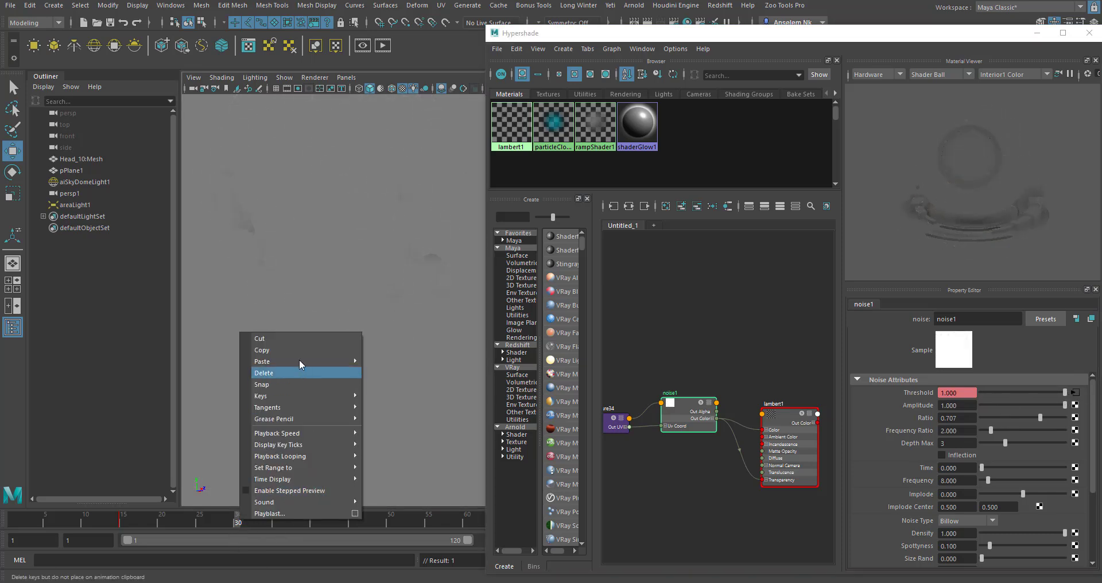
mouse_move(301, 394)
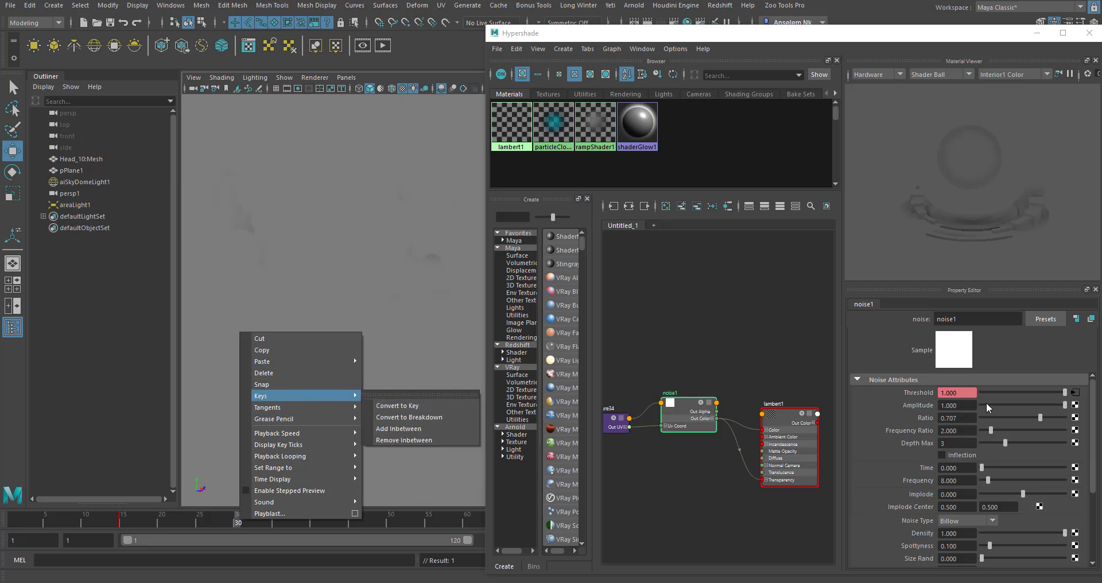
click(923, 393)
right_click(923, 393)
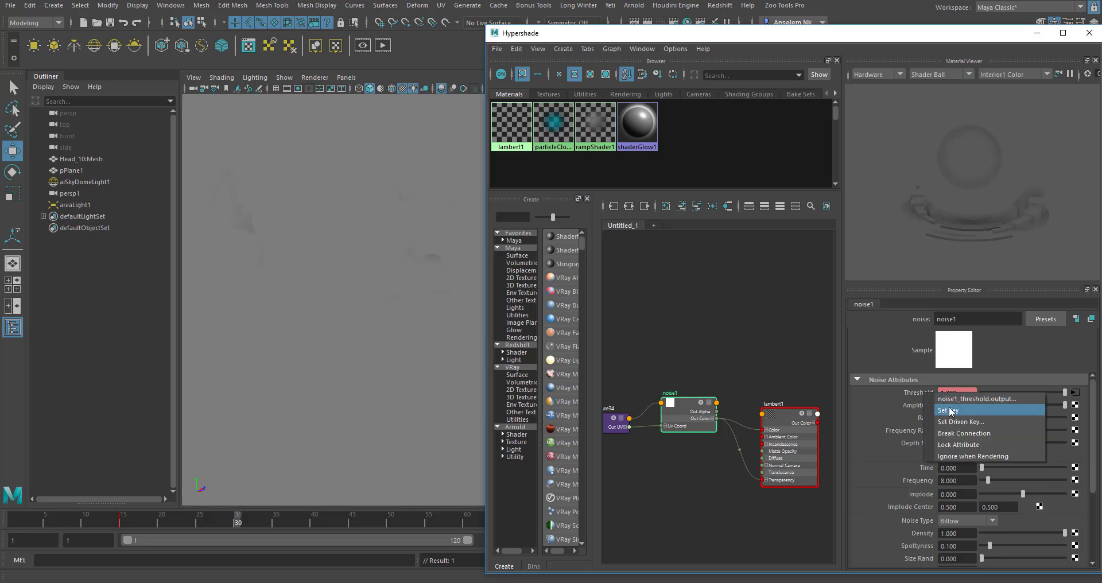
click(976, 410)
- Scrub from frame 30 back to frame 15 to check the dissolve, and examine the whole bust from different angles
drag(226, 522, 122, 523)
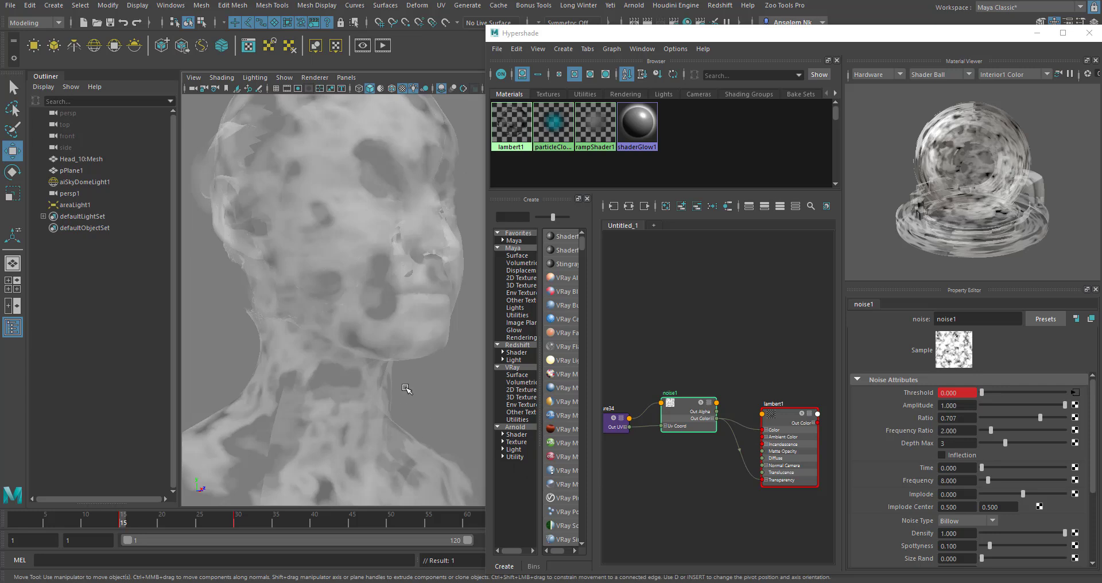
scroll(405, 385, down, 6)
scroll(417, 392, up, 2)
alt+middle_drag(426, 398, 325, 366)
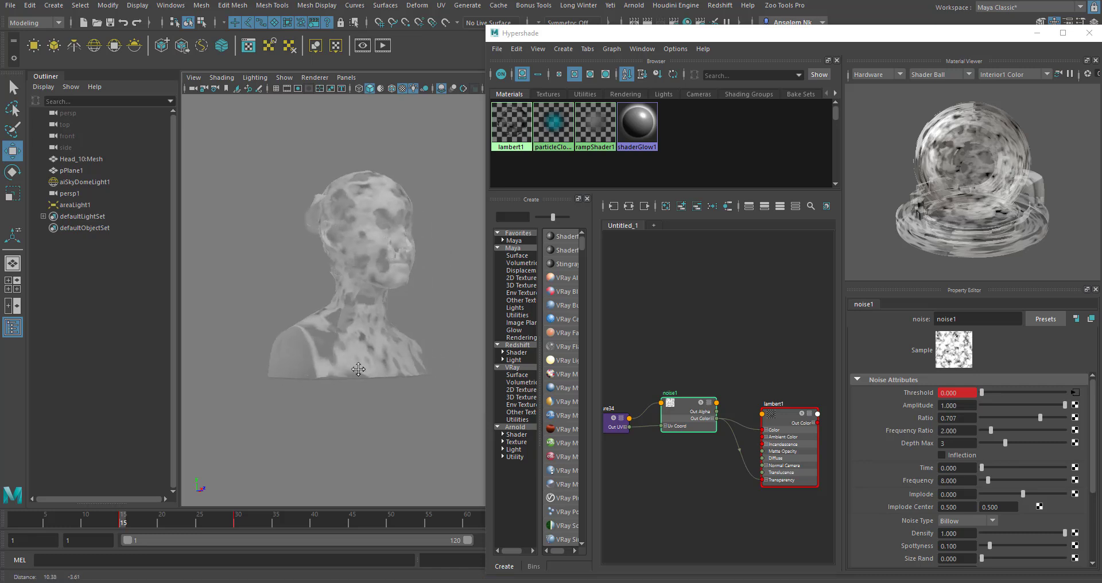
alt+drag(429, 390, 386, 406)
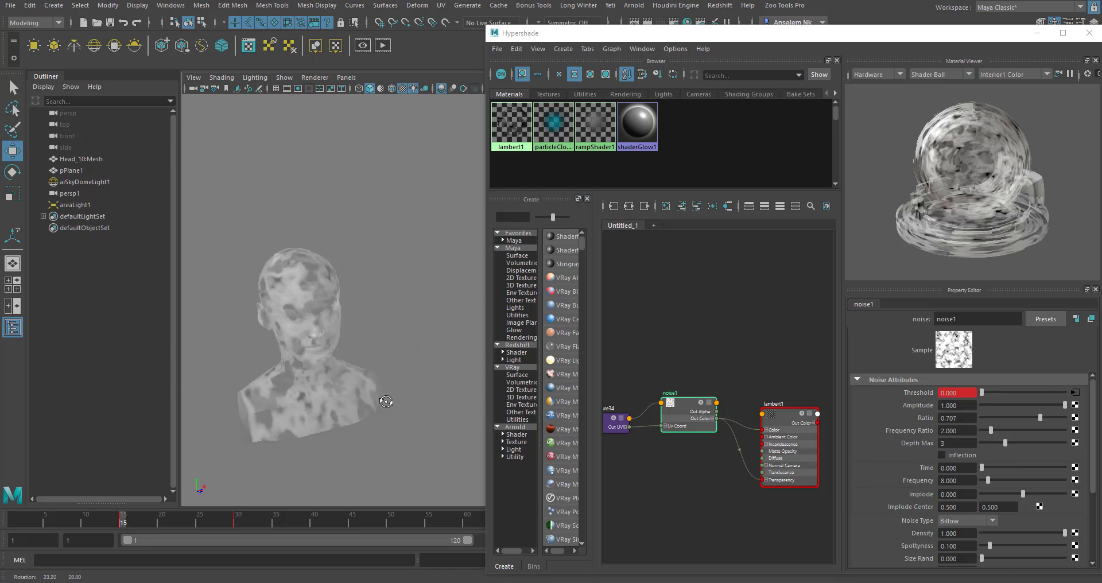
alt+middle_drag(385, 405, 387, 358)
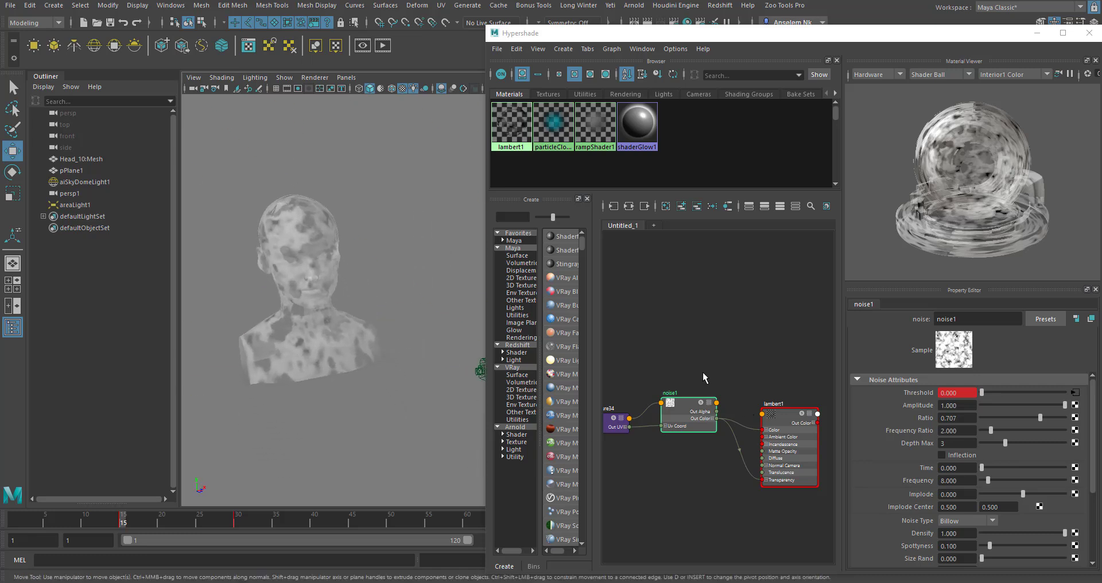
alt+drag(401, 328, 451, 369)
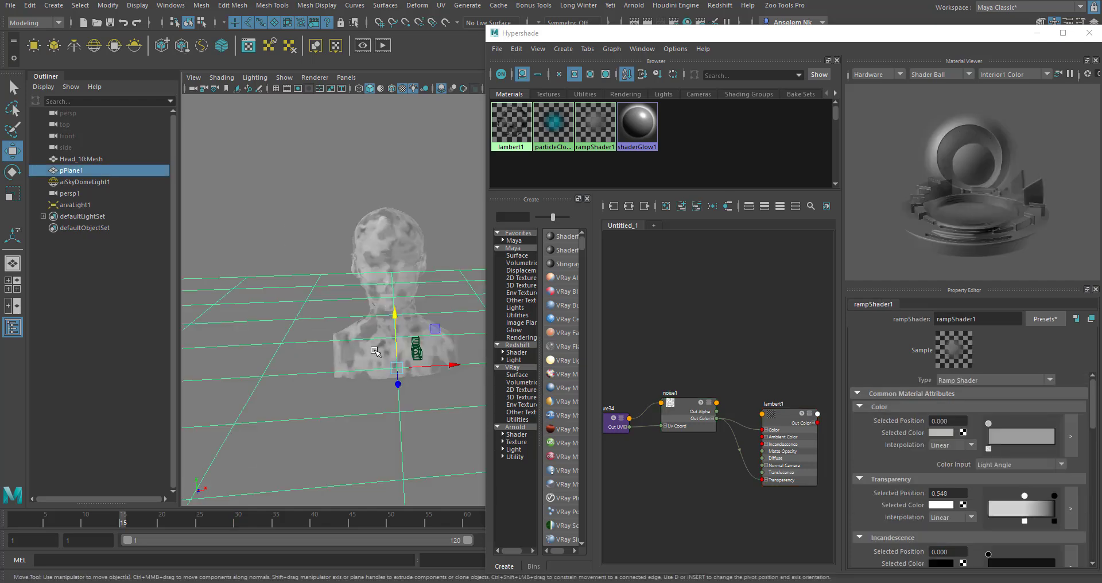
- Select the ground plane pPlane1 and view it together with the bust from above
alt+drag(385, 353, 388, 314)
alt+right_drag(389, 315, 373, 311)
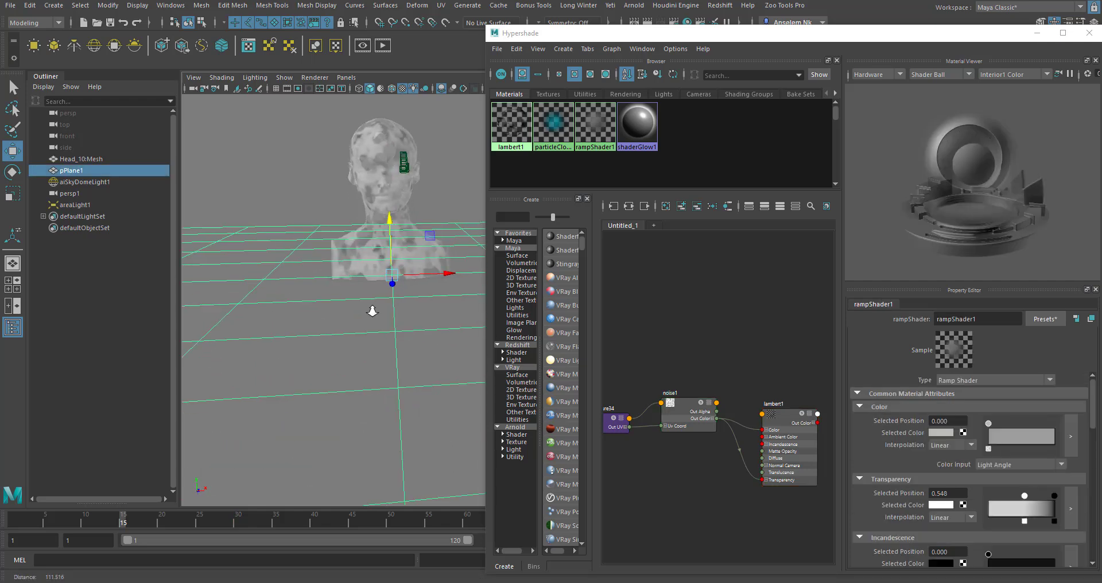
alt+drag(373, 310, 327, 432)
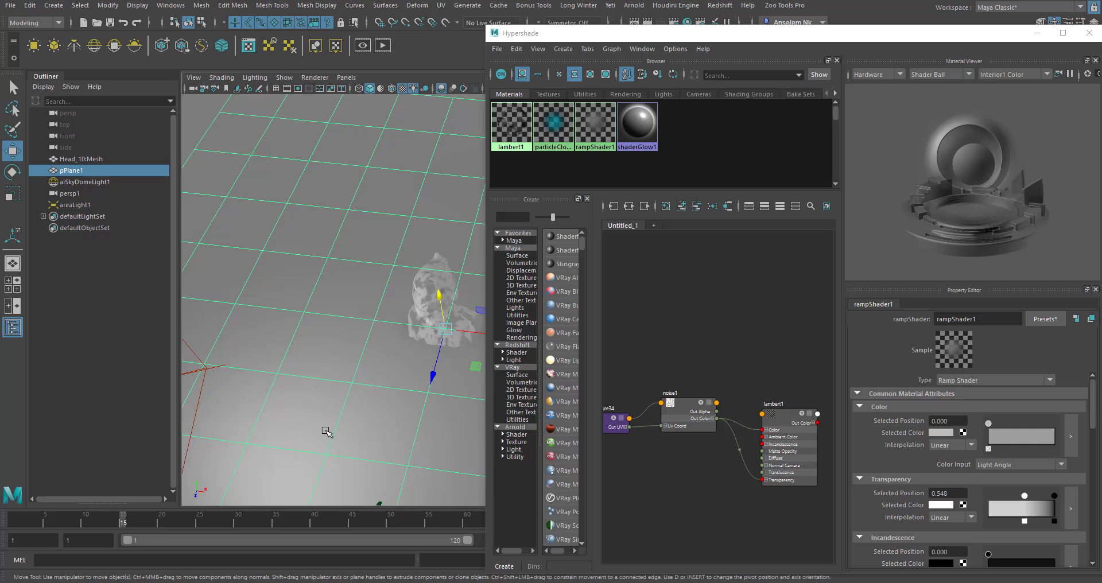
- Graph the rampShader1 material's node in a new, separate node graph tab
click(608, 144)
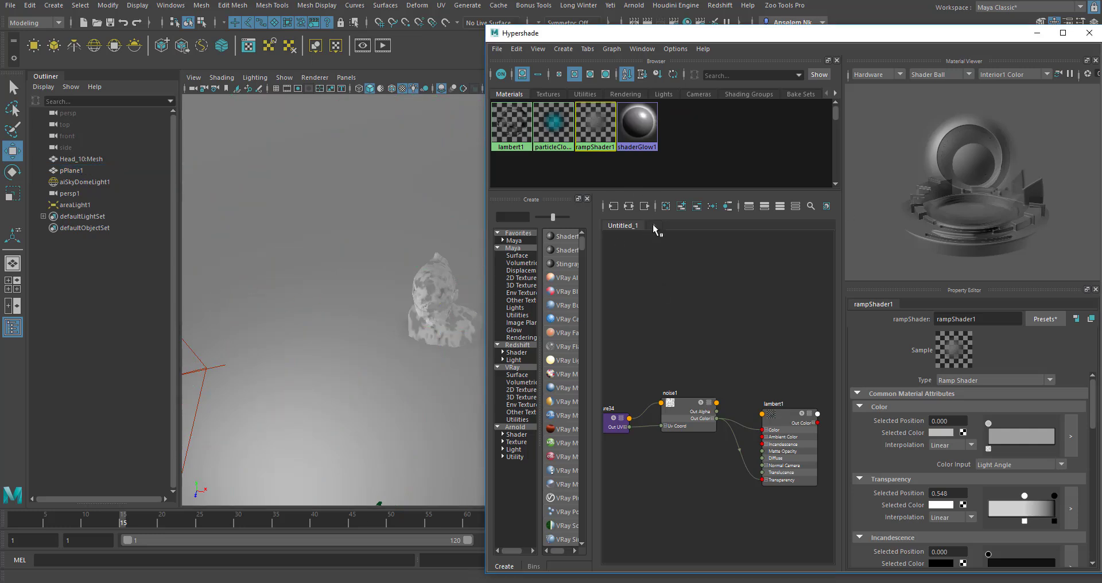
click(653, 225)
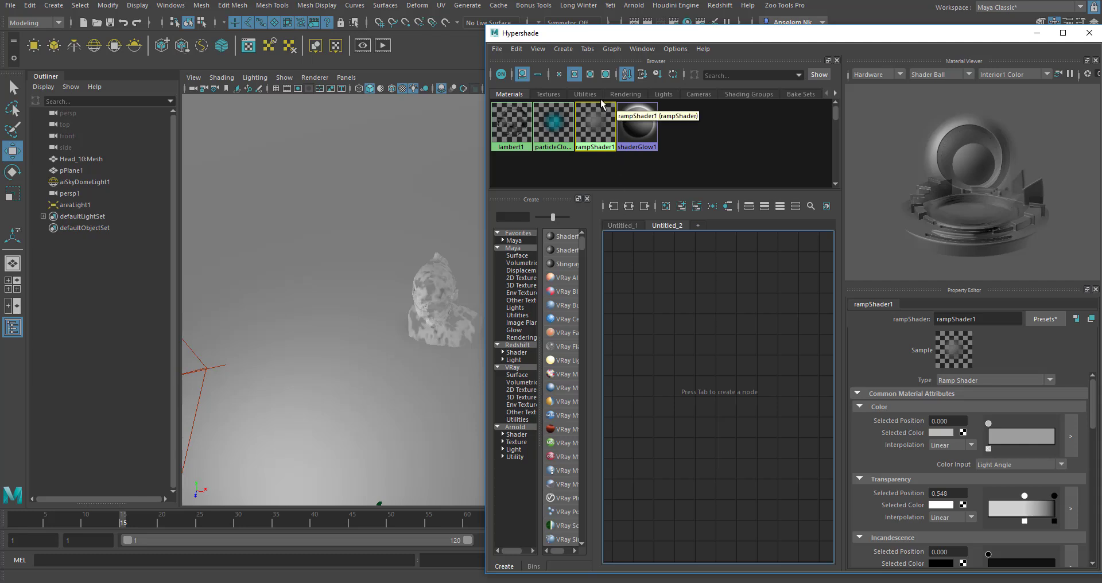
click(615, 207)
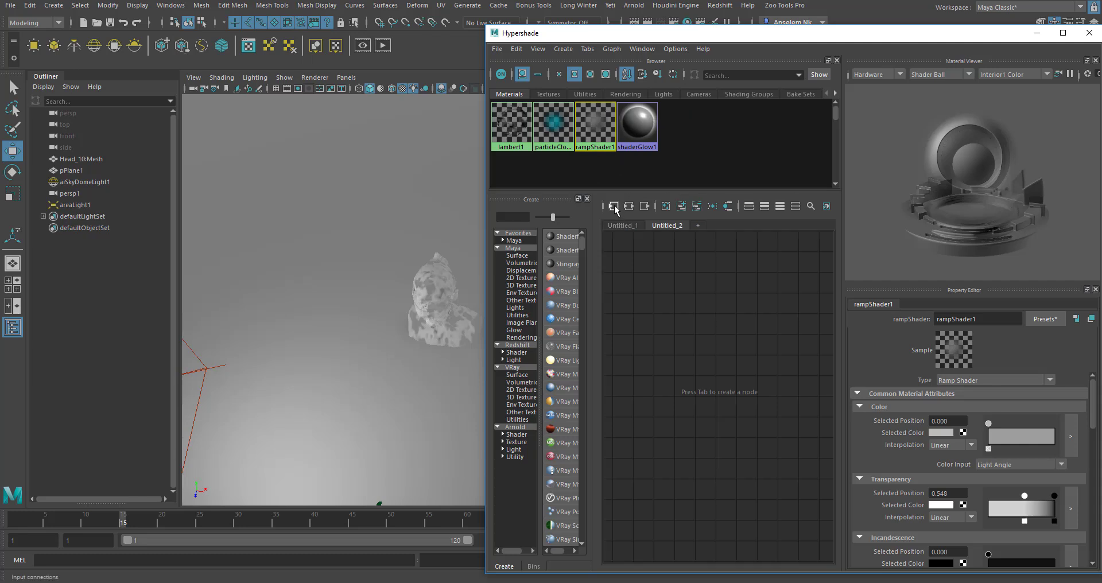
drag(705, 378, 672, 307)
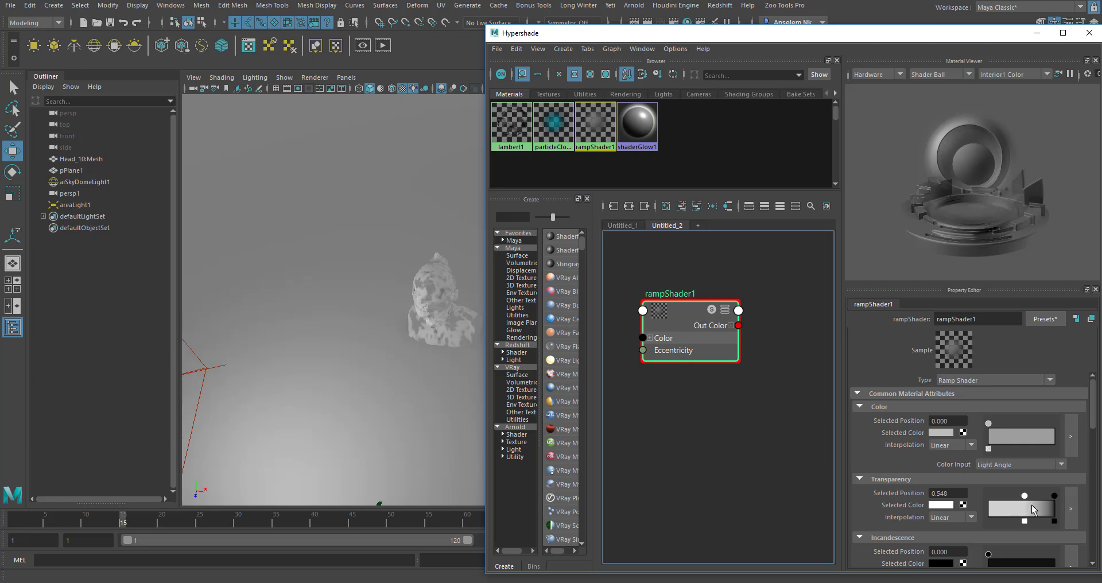
- Try the white marker of rampShader1's Transparency ramp at position 0.183 and inspect the bust and ground in an enlarged viewport
drag(1026, 497, 1001, 497)
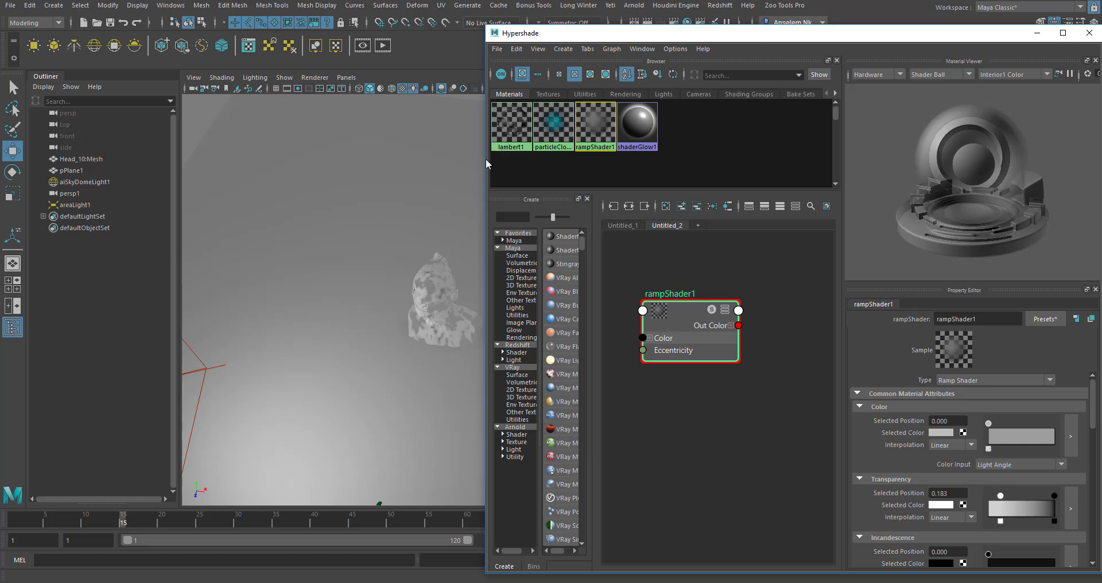
click(47, 78)
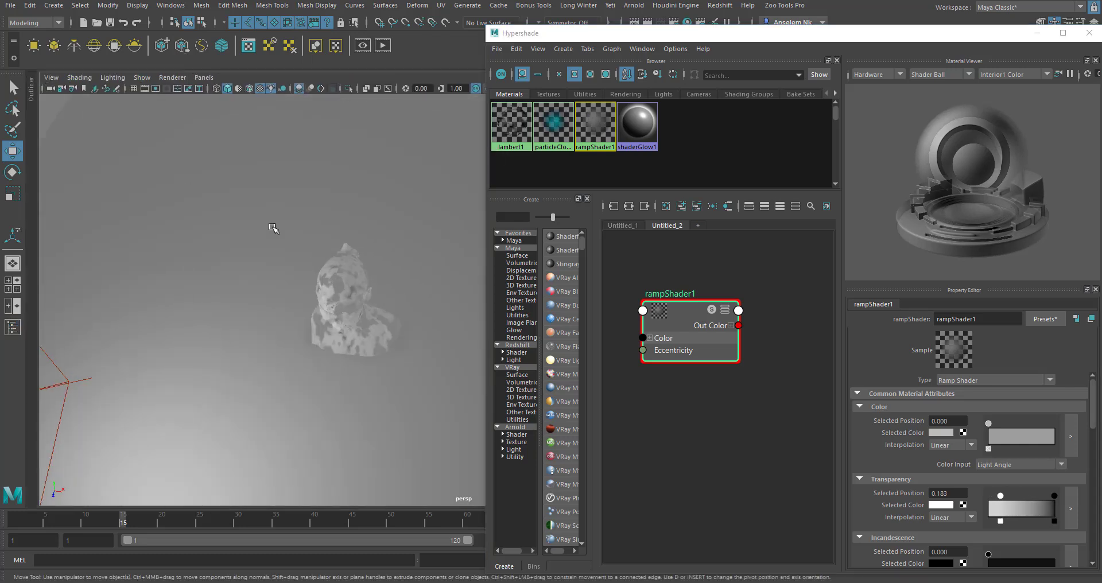
alt+middle_drag(274, 229, 332, 224)
alt+right_drag(332, 224, 238, 268)
alt+drag(239, 268, 260, 258)
alt+middle_drag(261, 257, 194, 243)
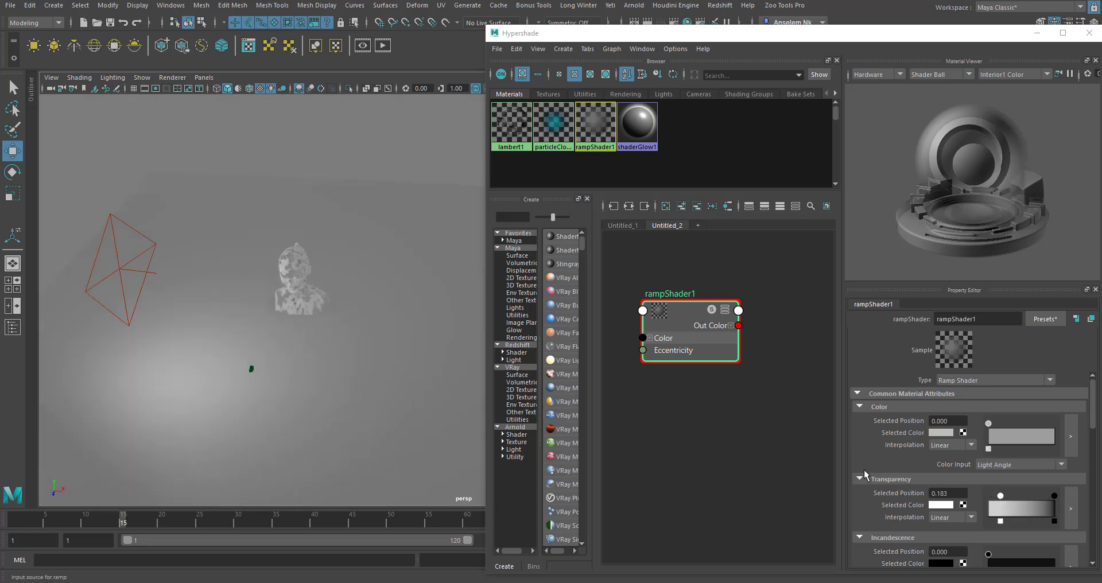
- Move the white marker of rampShader1's Transparency ramp to about 0.442 in the enlarged ramp editor and put the editor away
mouse_move(1001, 496)
mouse_down()
mouse_move(1027, 502)
mouse_move(994, 498)
mouse_up()
click(1073, 501)
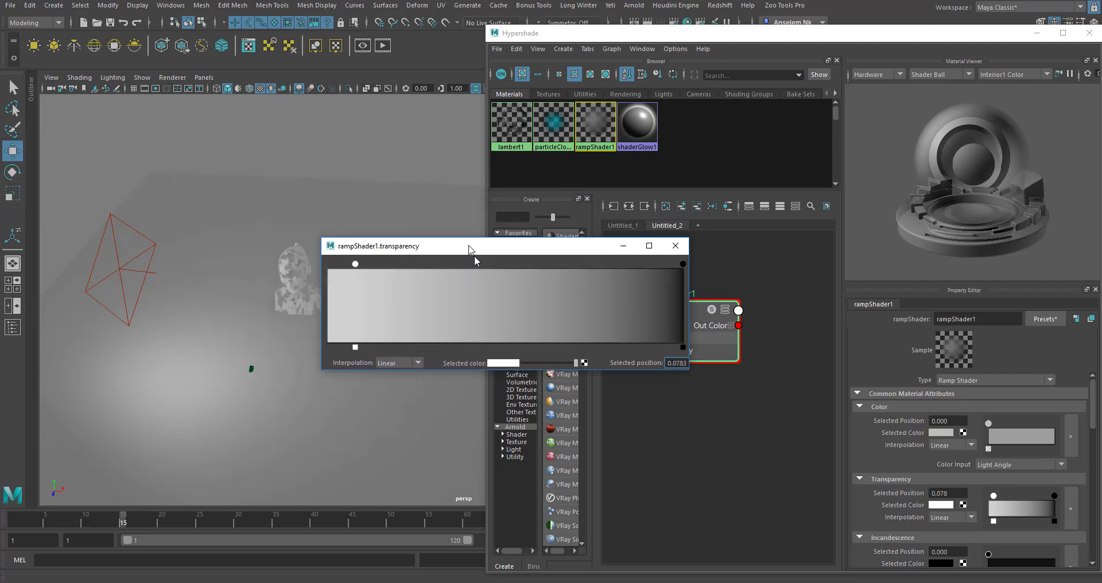
mouse_move(793, 314)
mouse_down()
mouse_move(608, 317)
mouse_move(699, 323)
mouse_move(541, 333)
mouse_move(798, 332)
mouse_up()
drag(458, 316, 593, 333)
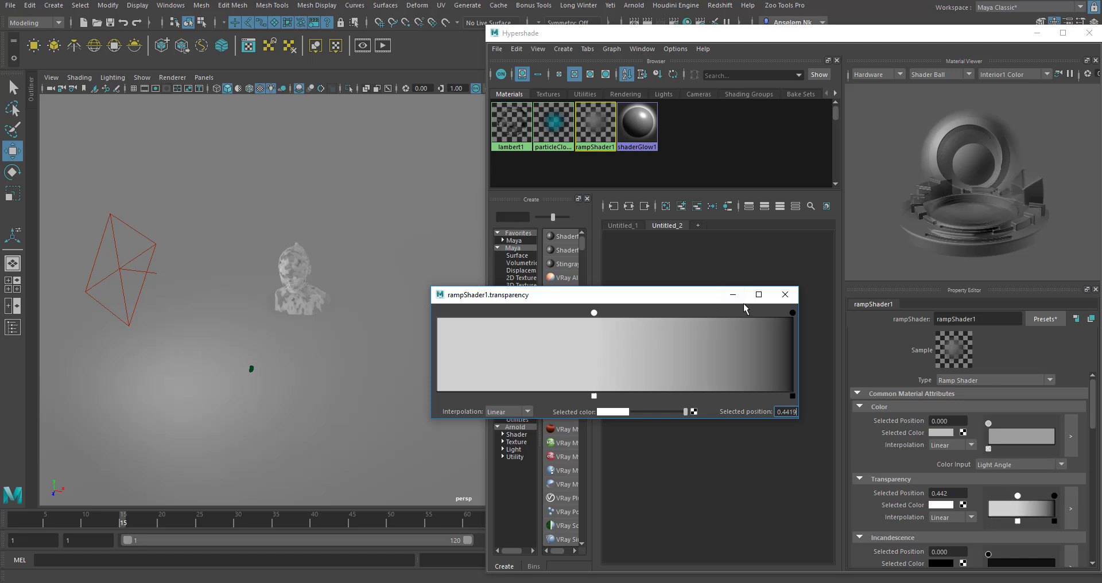
click(733, 294)
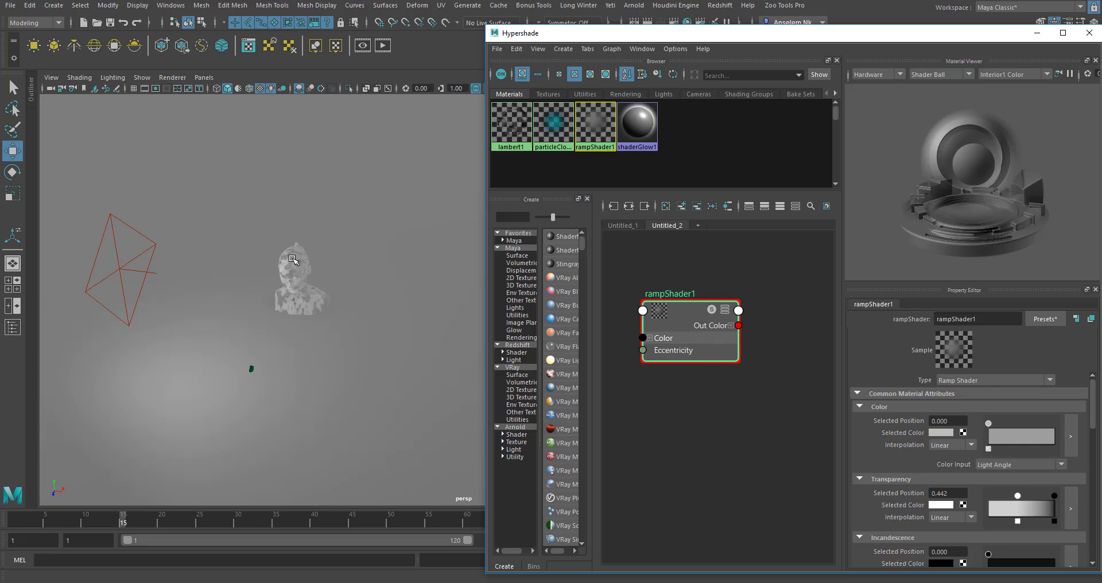
- Search the Arnold nodes for "ais" and create an aiStandardSurface material
click(293, 260)
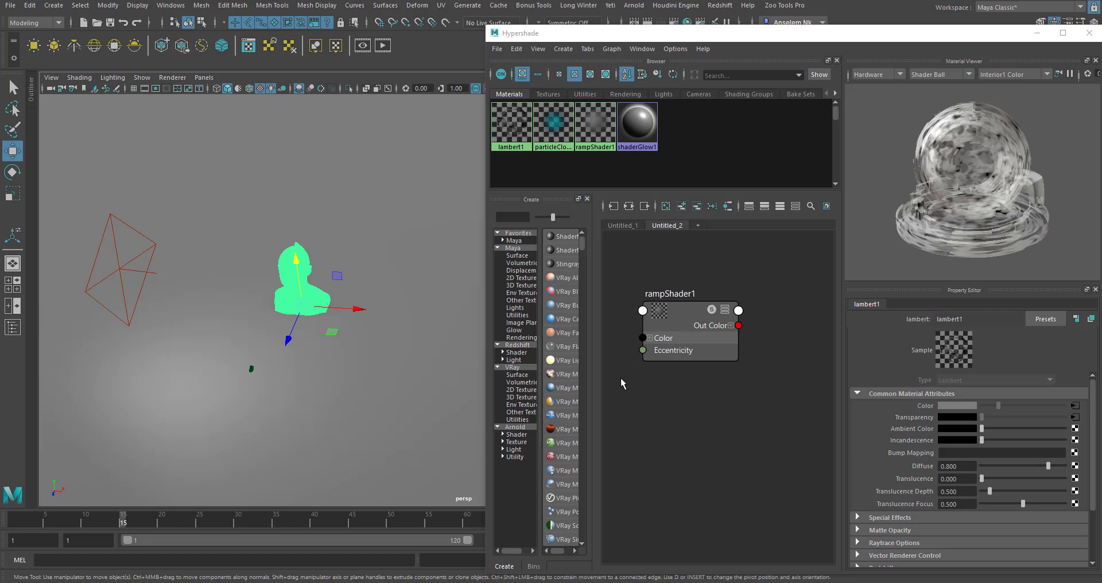
click(515, 427)
drag(597, 390, 682, 391)
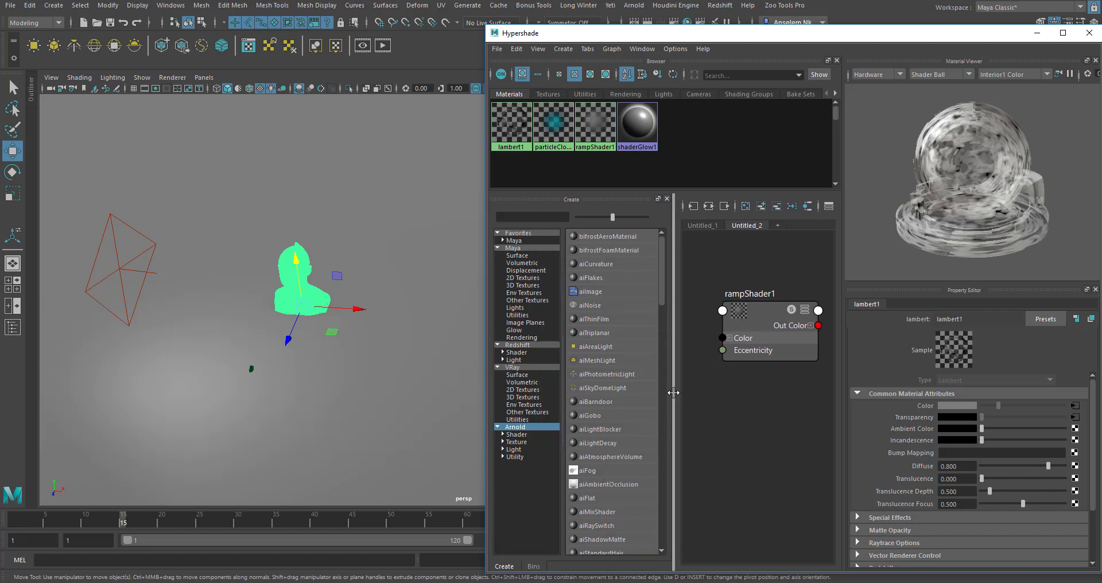
scroll(625, 370, down, 4)
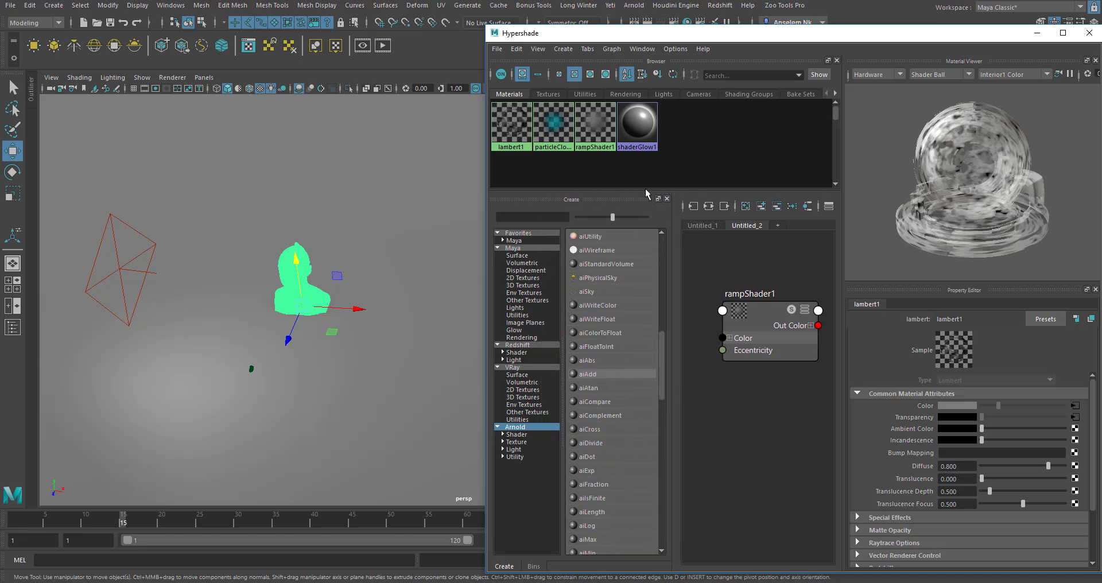
click(514, 216)
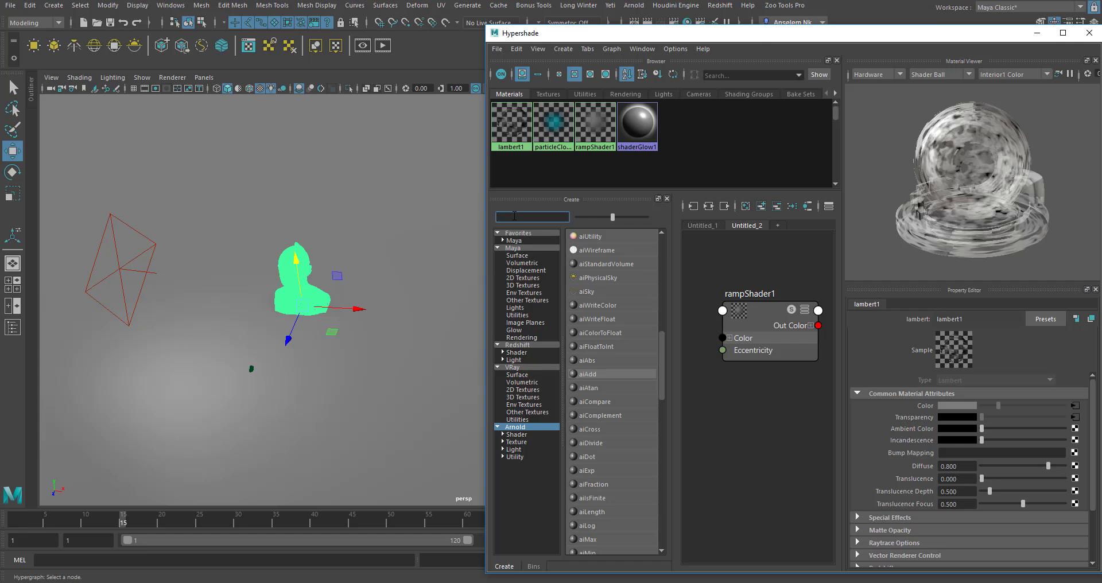
text(ais)
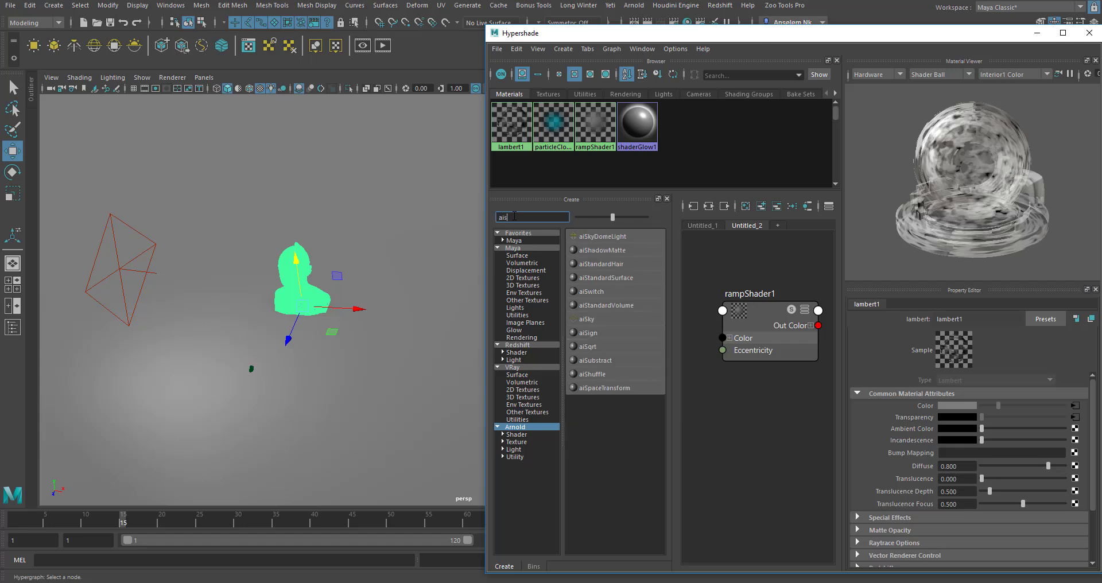
click(623, 279)
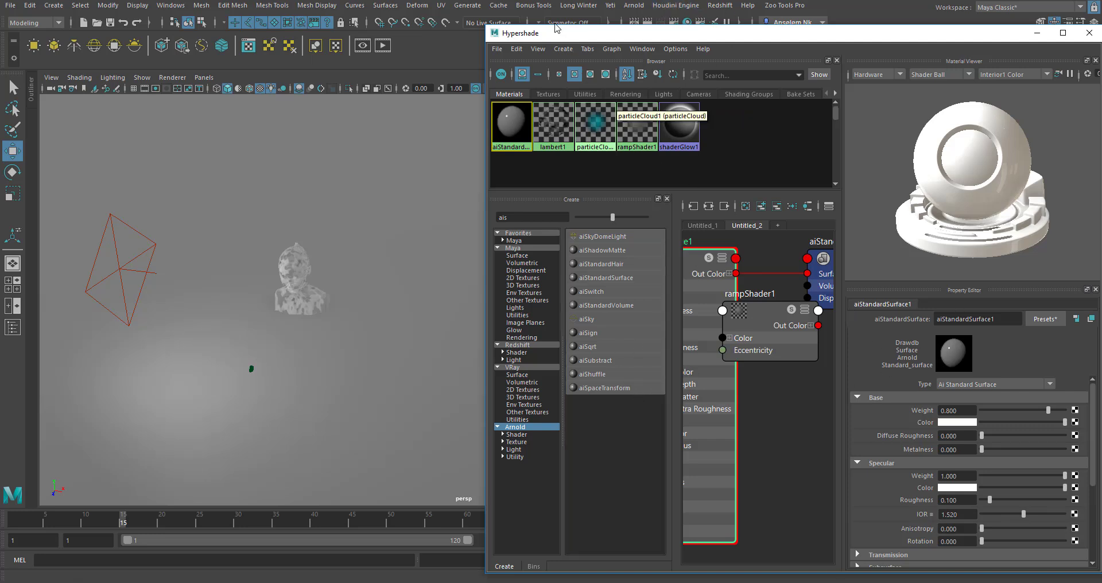
- Look through the persp1 camera in the viewport and move the Hypershade window aside so the bust is uncovered
drag(562, 35, 458, 32)
click(294, 276)
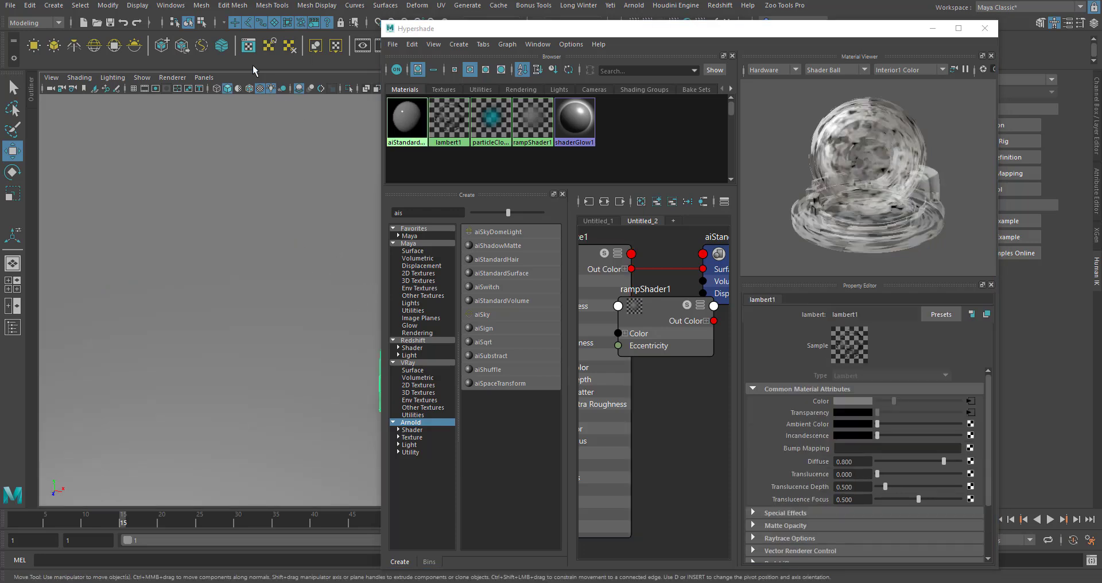
click(207, 77)
mouse_move(285, 89)
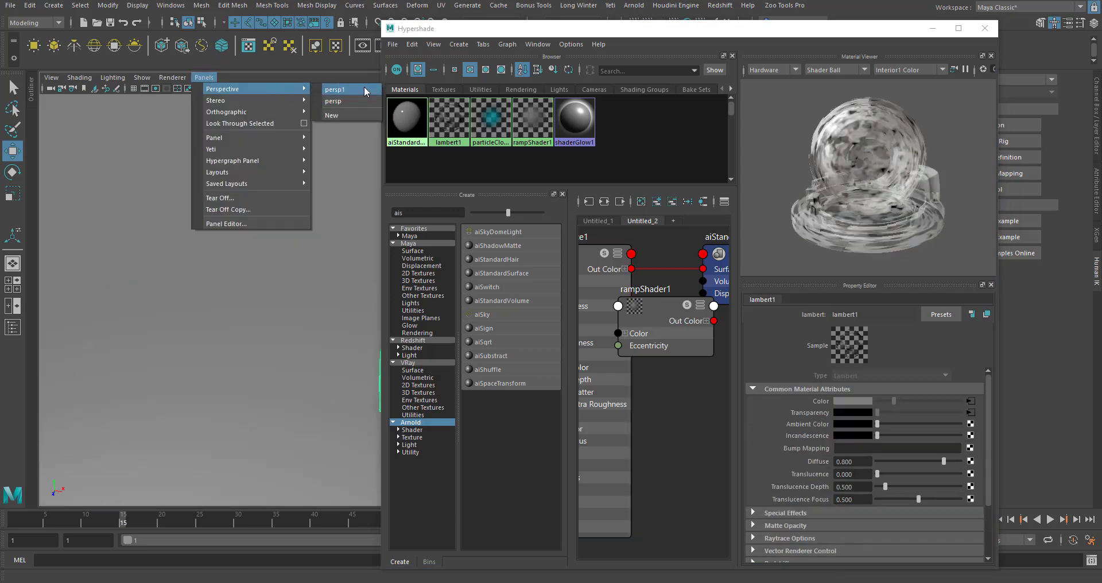
click(348, 91)
drag(488, 34, 688, 41)
- Close Hypershade's Create and Bins panes and move the rampShader1 node clear of the aiStandardSurface1 node
scroll(848, 410, down, 5)
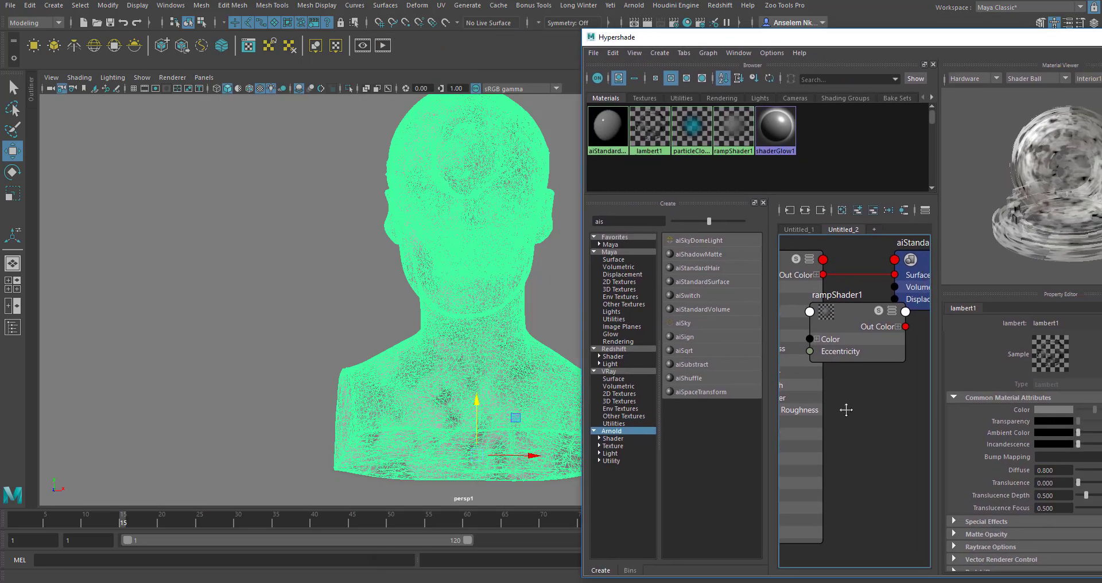
click(764, 203)
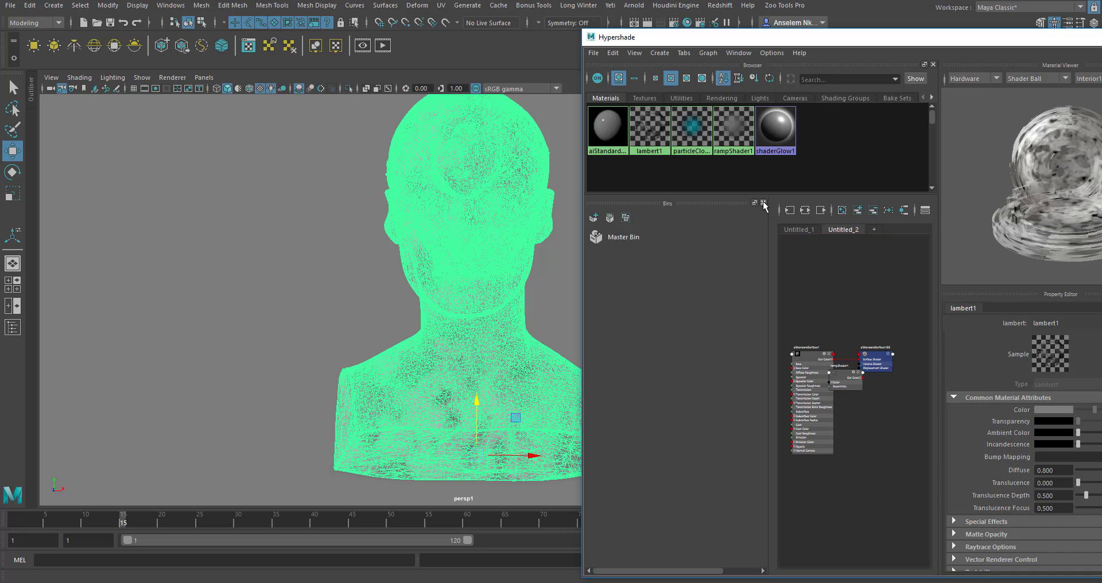
click(764, 202)
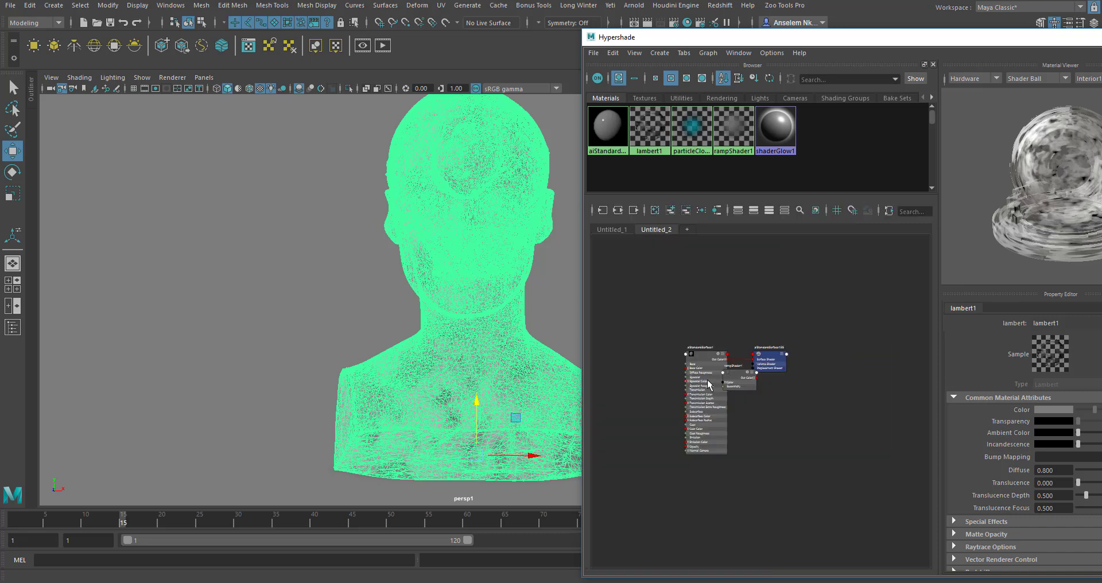
scroll(707, 380, up, 5)
drag(805, 383, 931, 475)
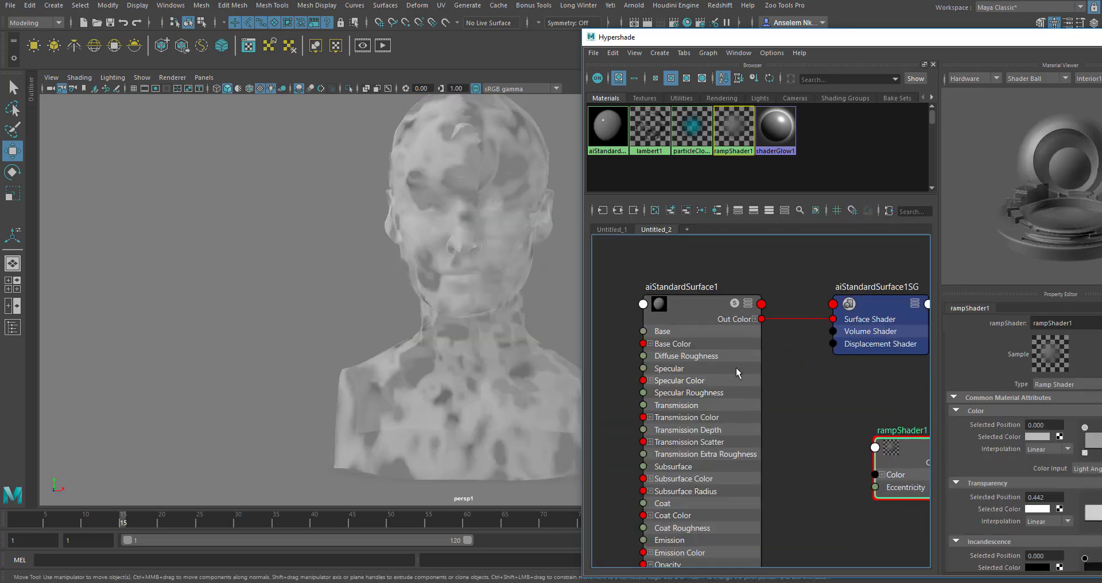
- Assign the existing aiStandardSurface1 material to the bust and deselect it
click(442, 190)
right_click(456, 163)
mouse_move(470, 479)
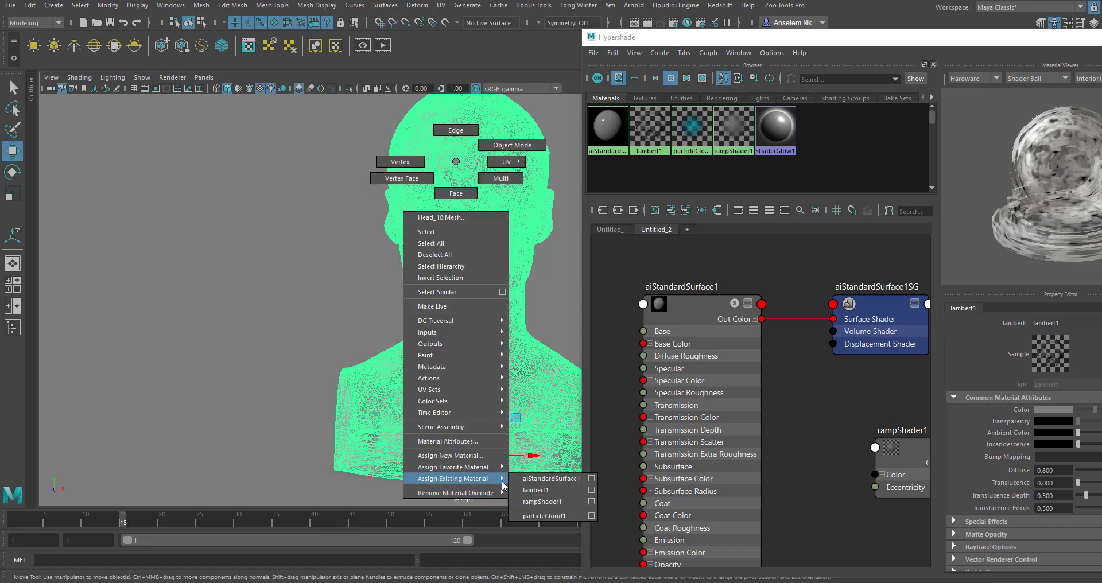
click(547, 480)
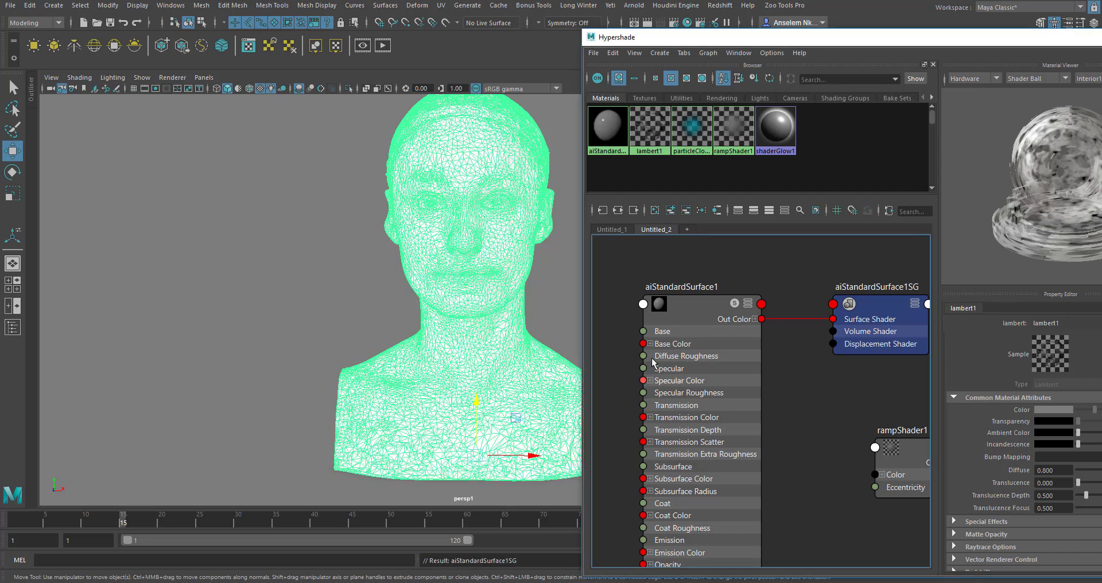
click(321, 222)
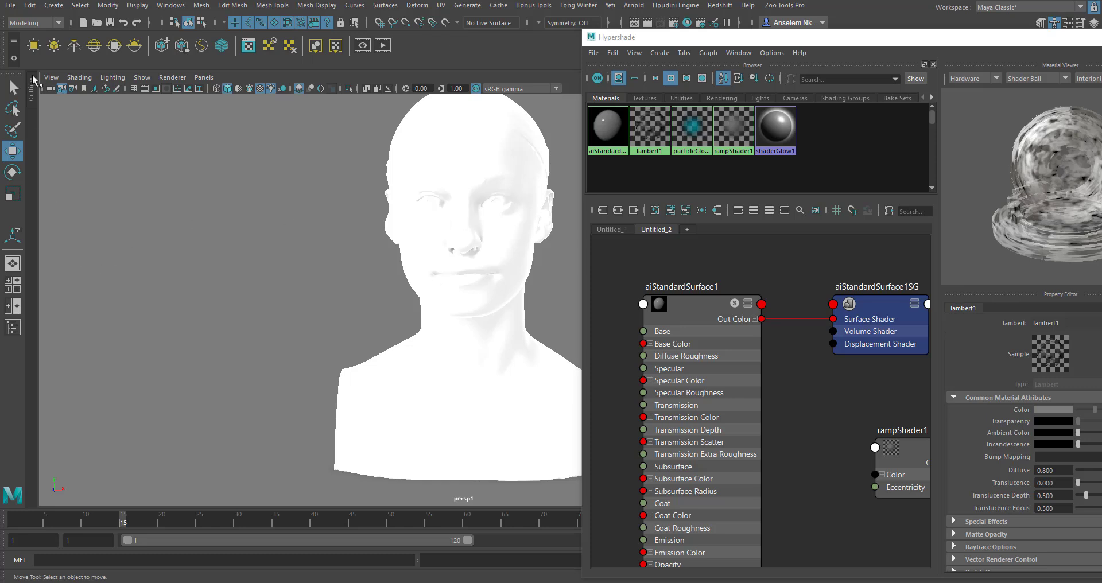
- Hide areaLight1 and turn off the use of all scene lights in the viewport
click(33, 88)
click(82, 205)
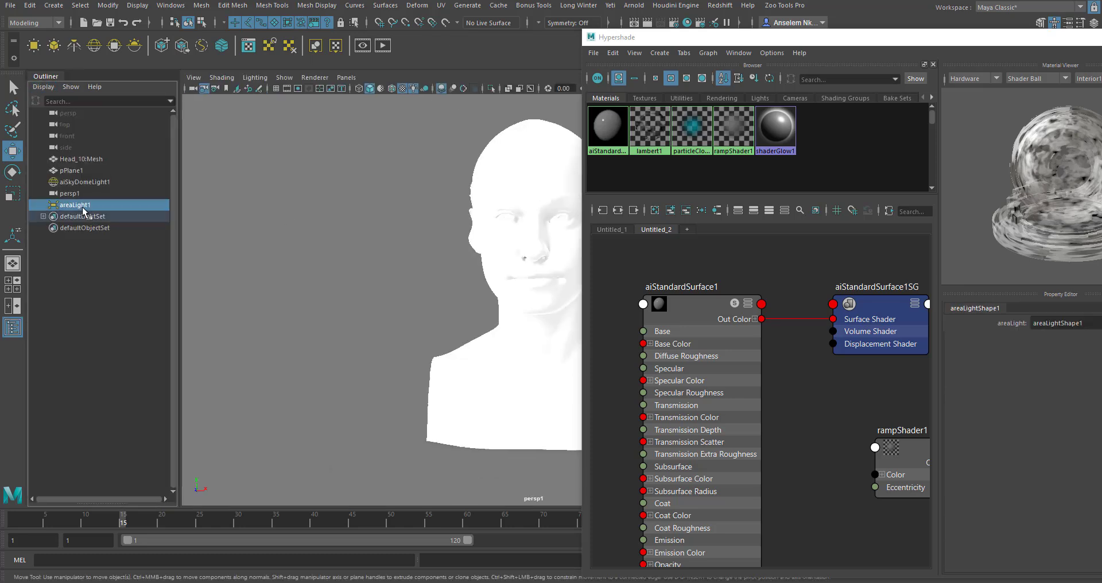
key(h)
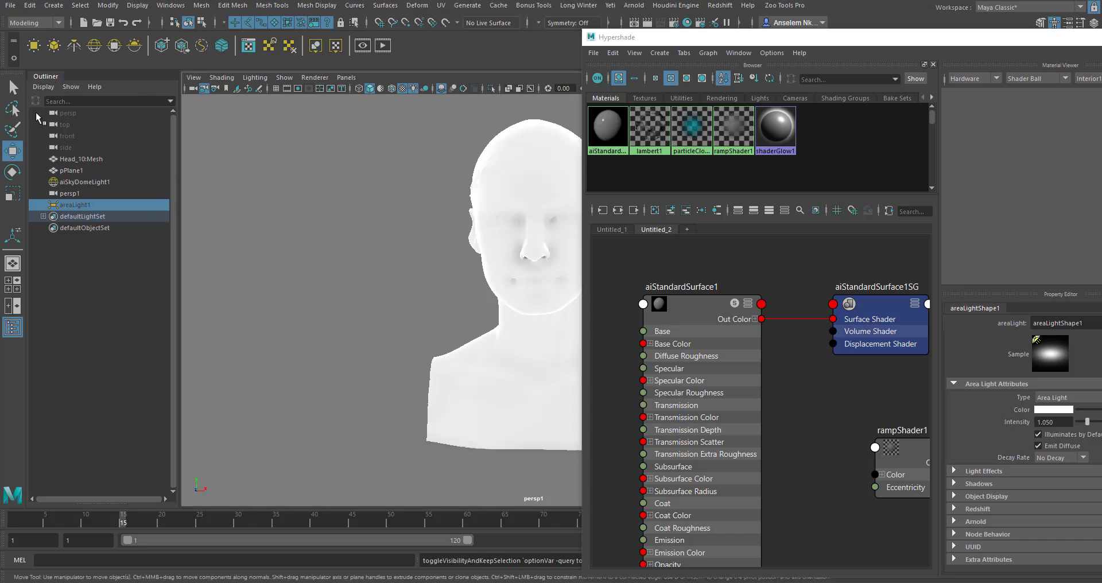
click(42, 79)
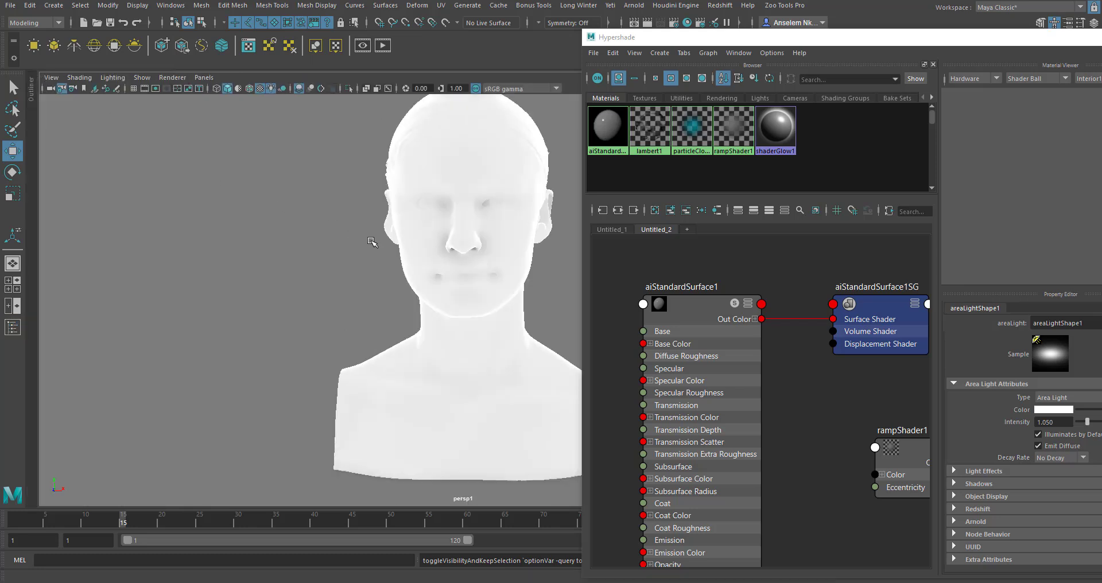
click(272, 87)
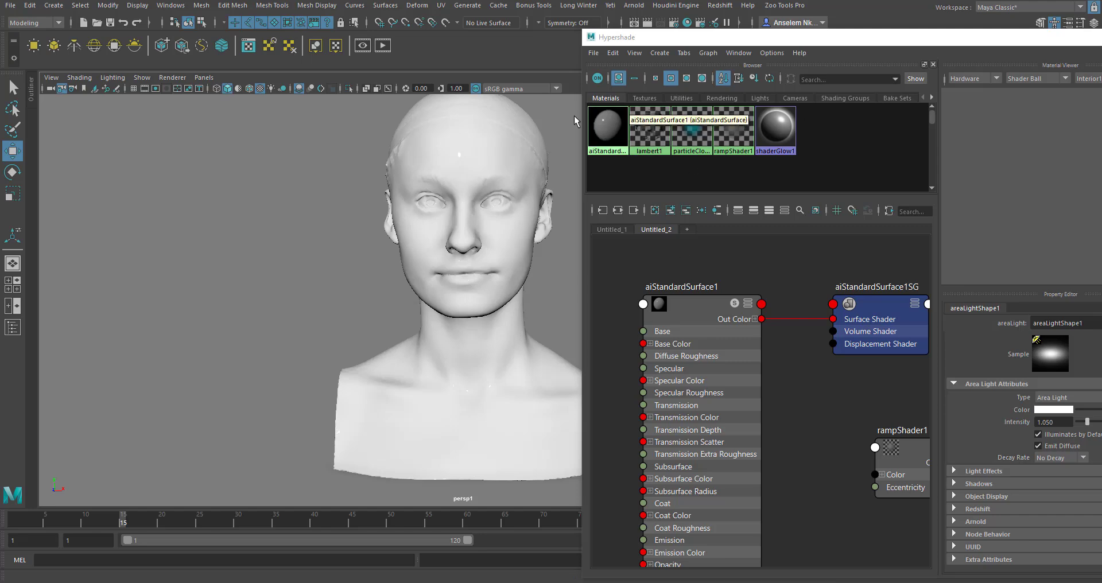
- Show the bust's aiStandardSurface1 settings, render the persp1 view in Arnold RenderView, and shrink and move the render window clear of the node graph
click(450, 149)
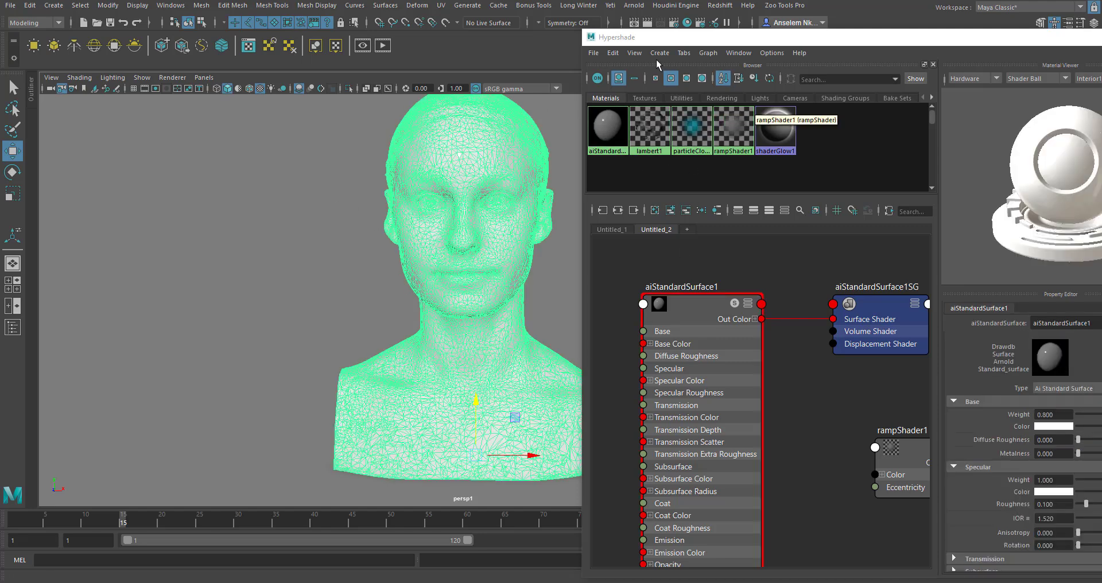
drag(619, 40, 539, 6)
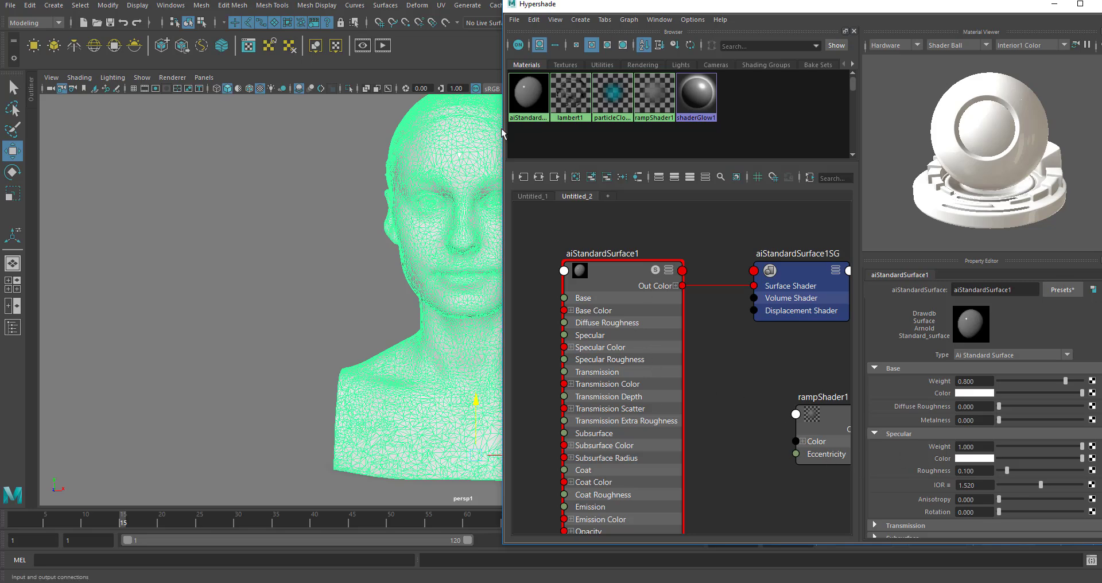
click(363, 47)
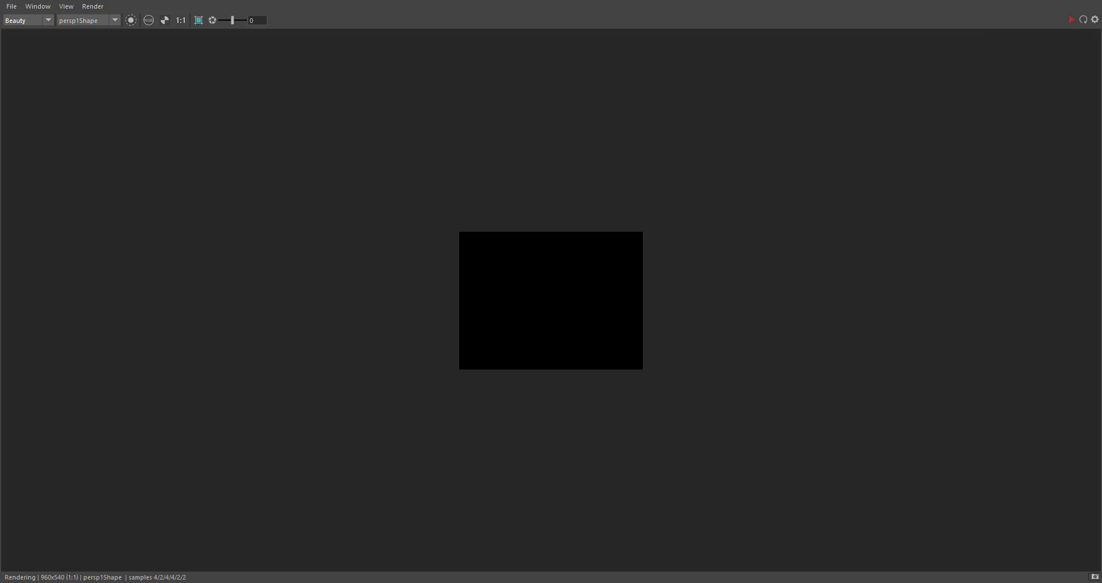
click(1072, 20)
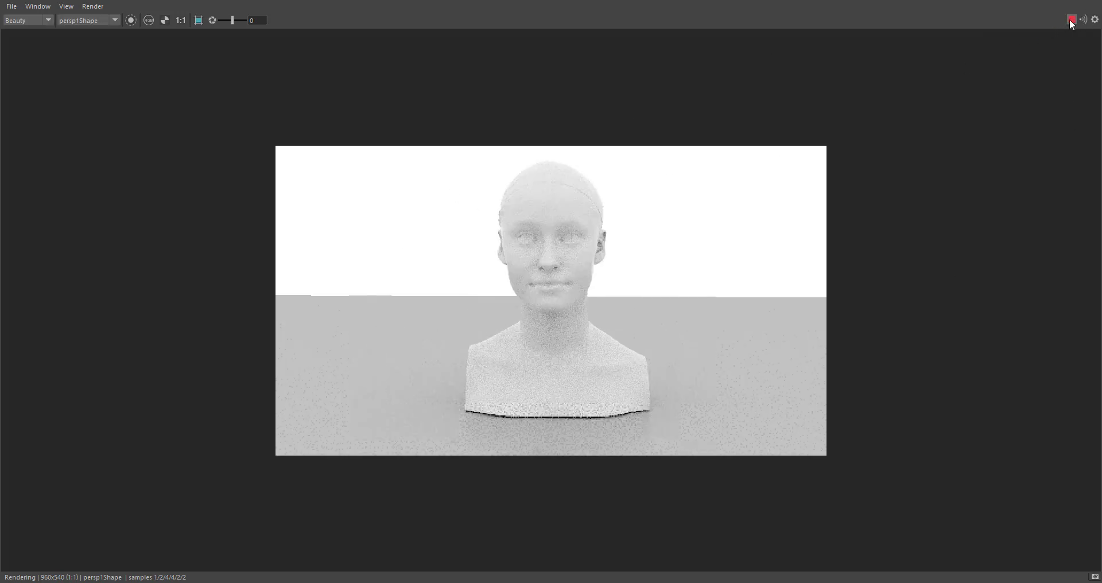
drag(922, 1, 1101, 45)
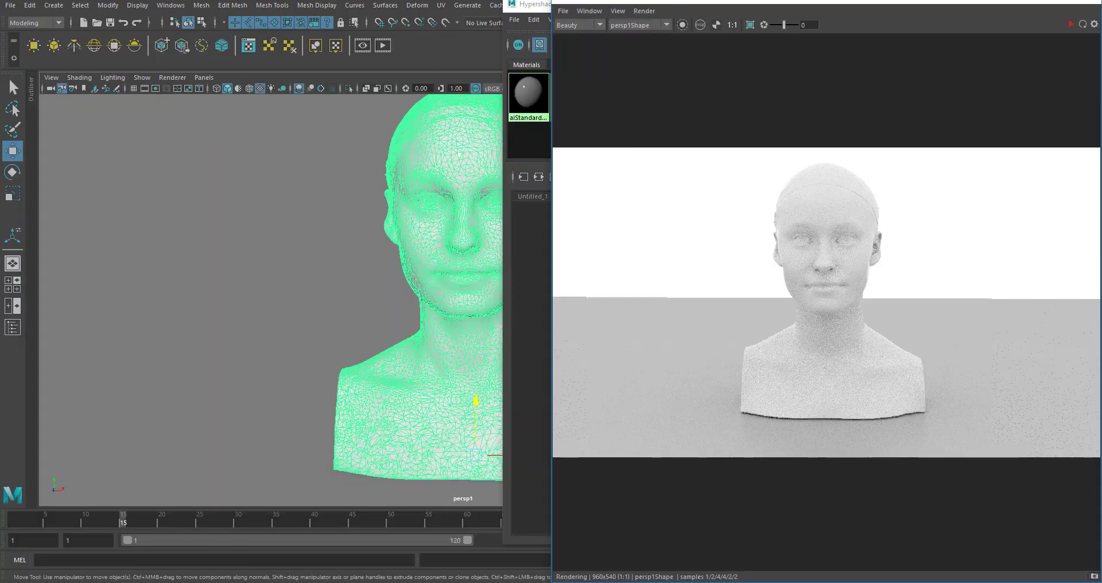
drag(689, 1, 728, 246)
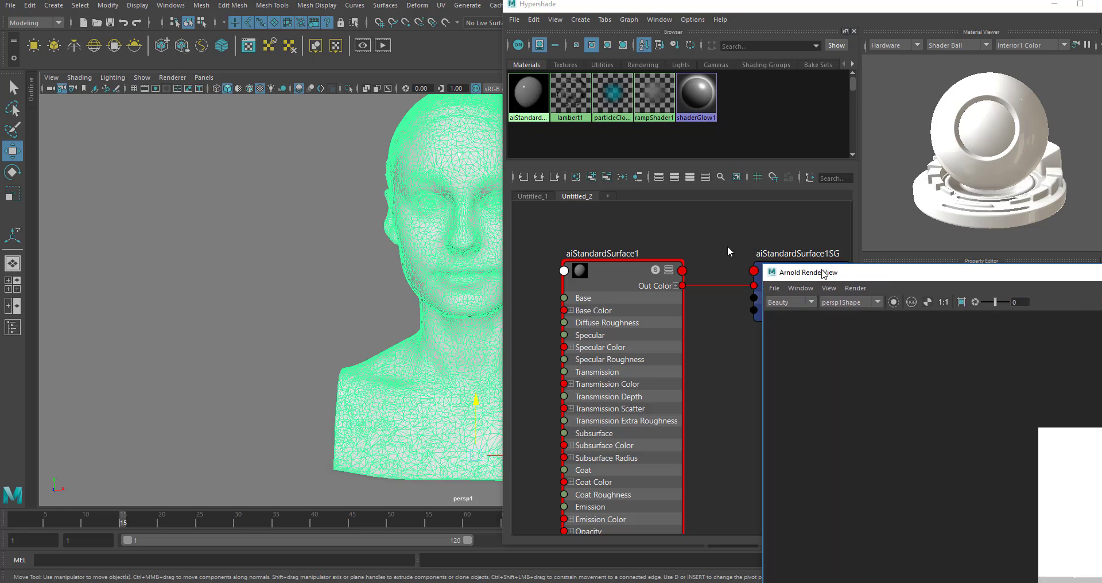
- Move the Arnold RenderView window out of the way and shift the aiStandardSurface1 node up slightly in the node graph
drag(825, 274, 0, 81)
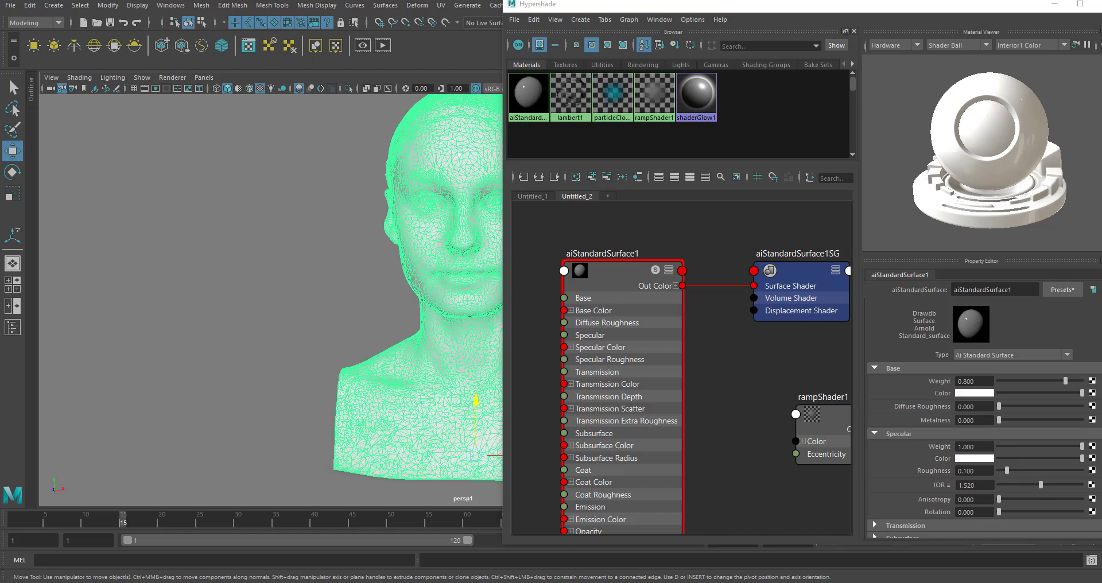
drag(0, 81, 0, 54)
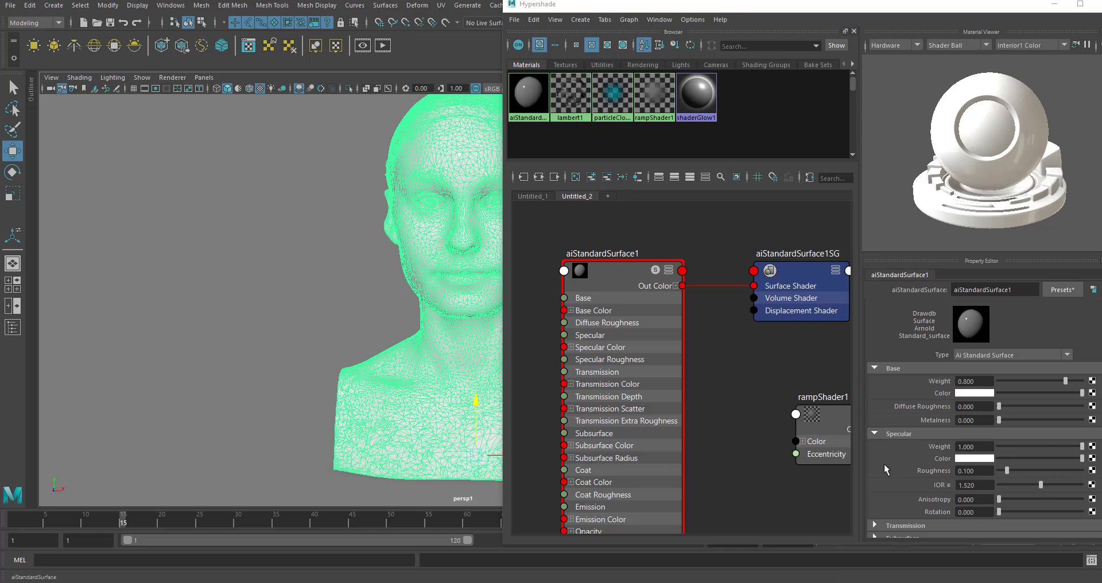
mouse_move(653, 276)
mouse_down()
mouse_move(616, 279)
mouse_move(646, 258)
mouse_up()
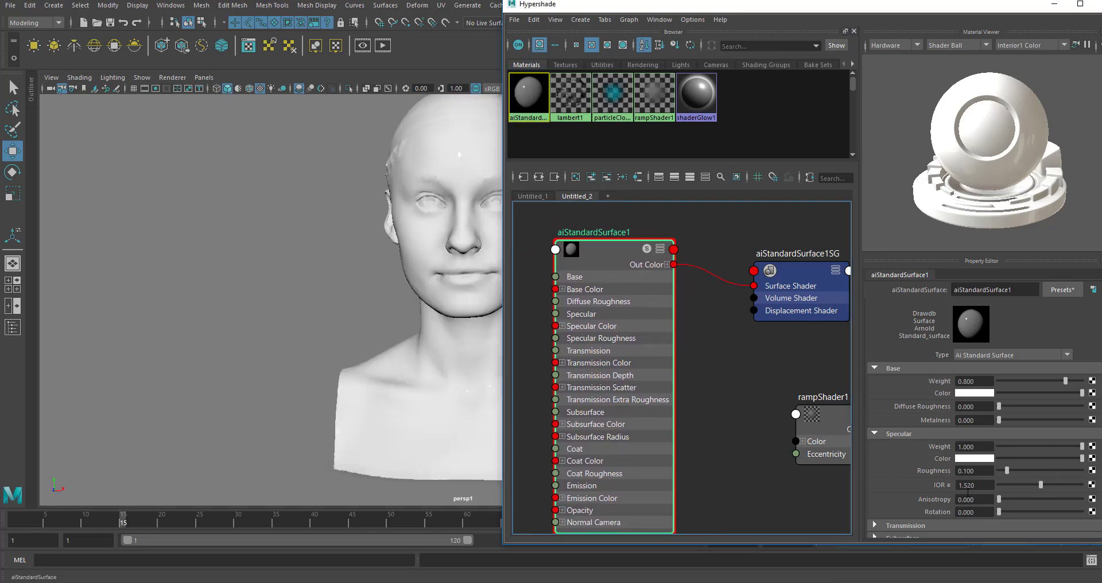
- Lower the aiStandardSurface1 Geometry Opacity to nearly black, keeping Thin Walled off
scroll(897, 449, down, 3)
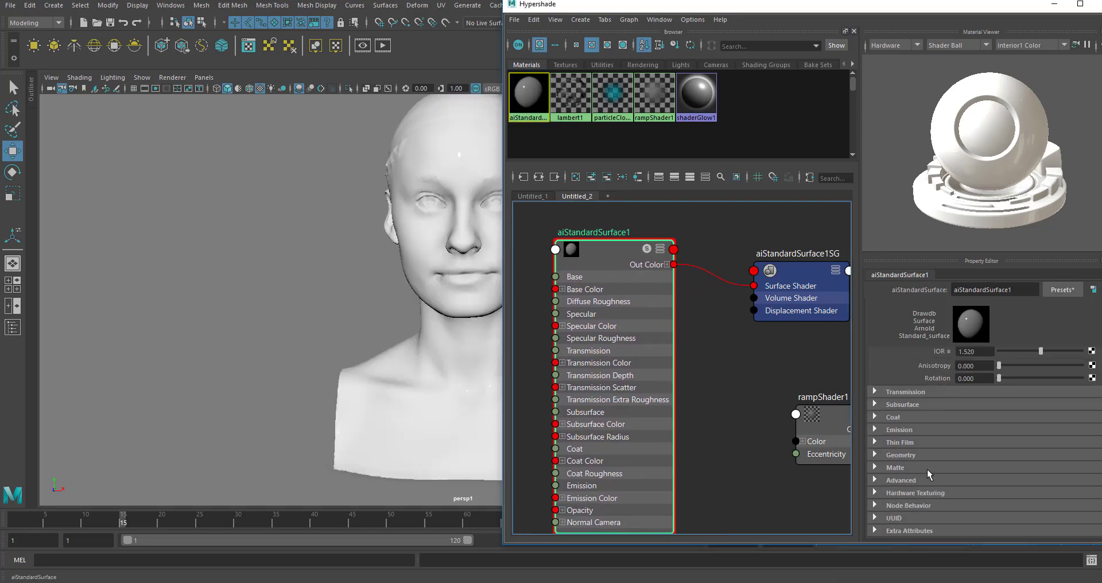
click(877, 453)
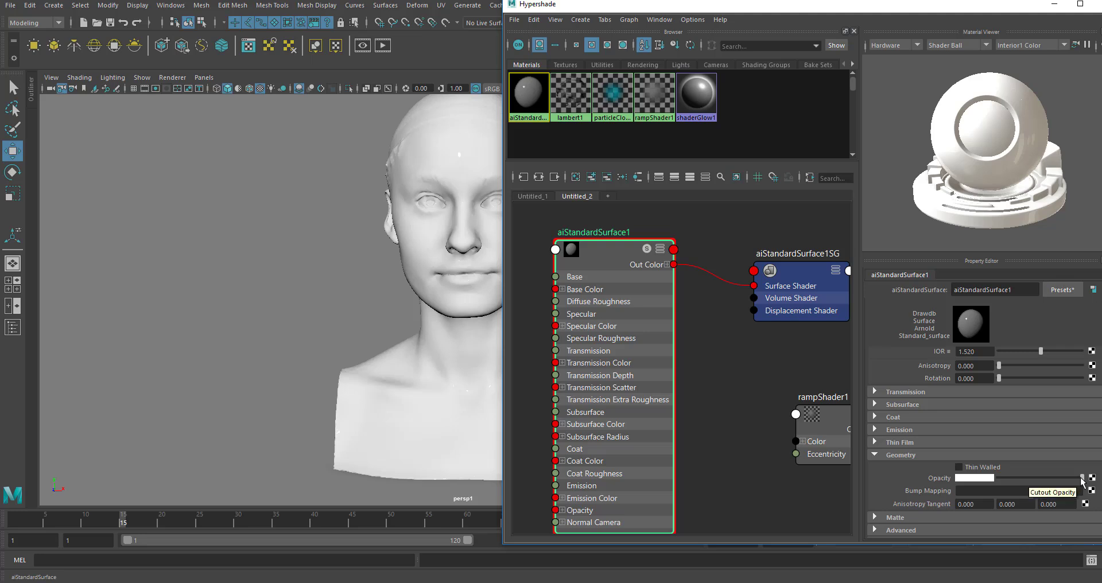
drag(1083, 479, 1000, 478)
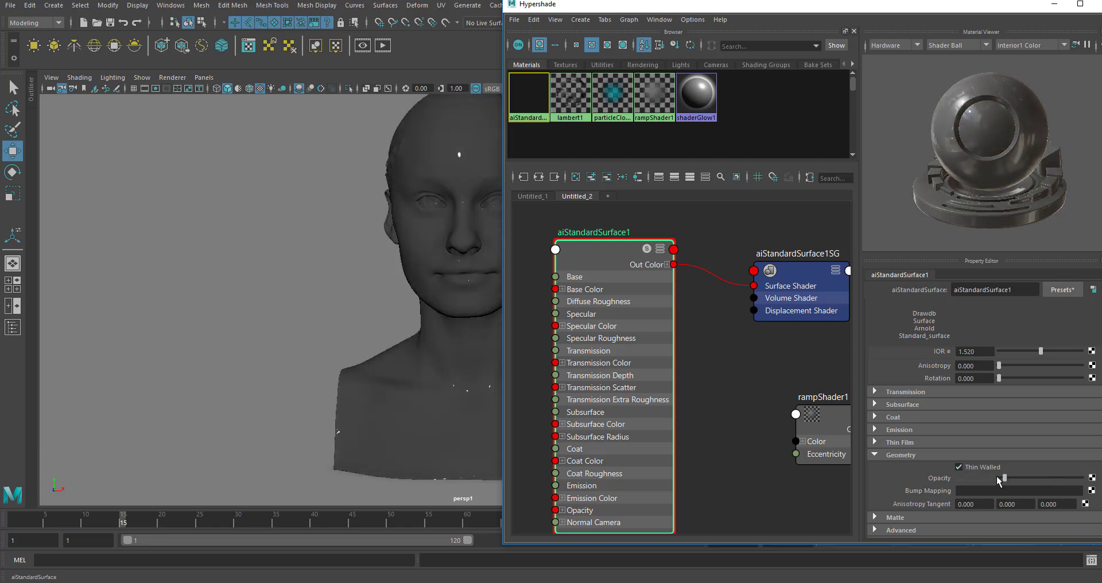
click(984, 468)
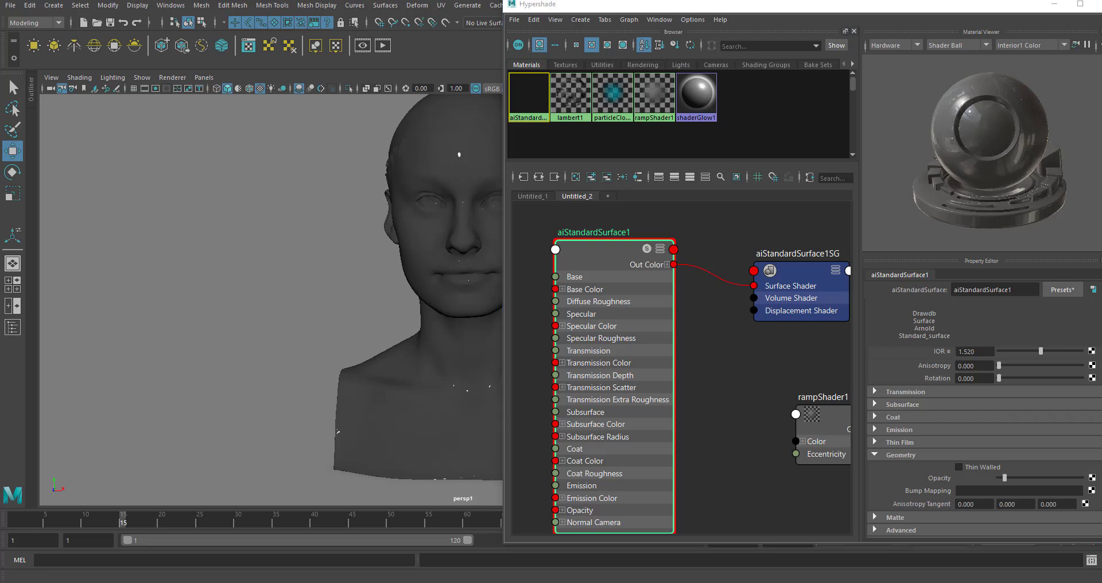
- Preview the bust with the lowered opacity through persp1 in Arnold RenderView, stop the live render and move its window aside
key(alt+Tab)
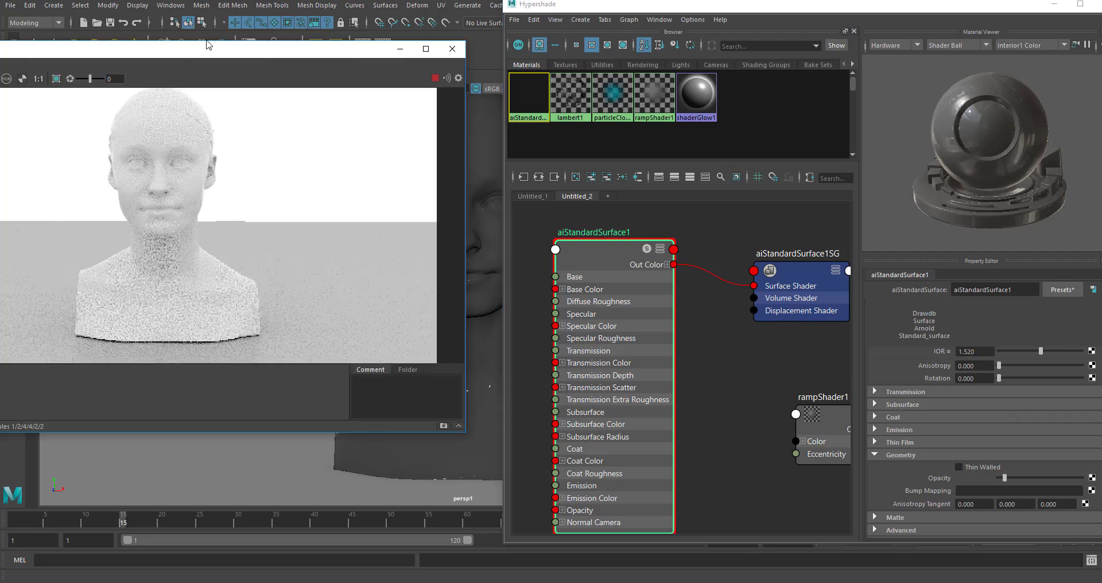
click(434, 80)
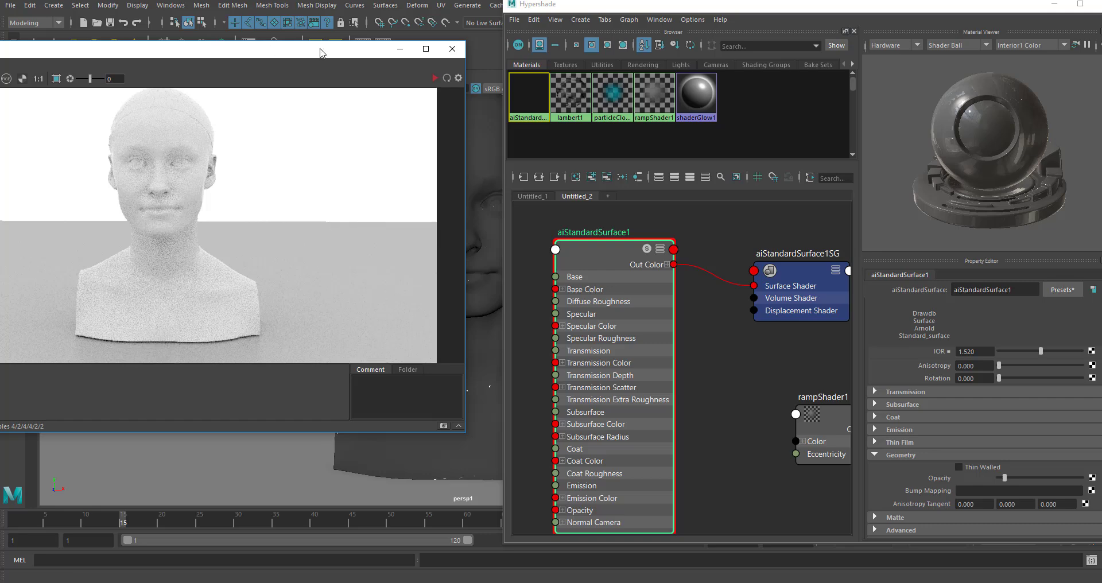
drag(322, 50, 607, 67)
click(722, 97)
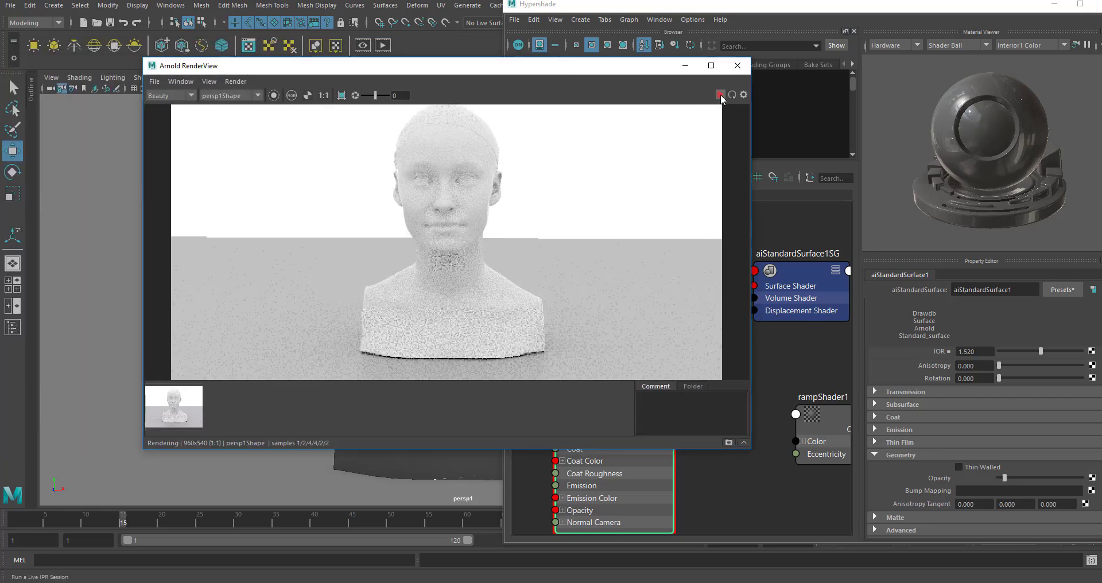
click(722, 96)
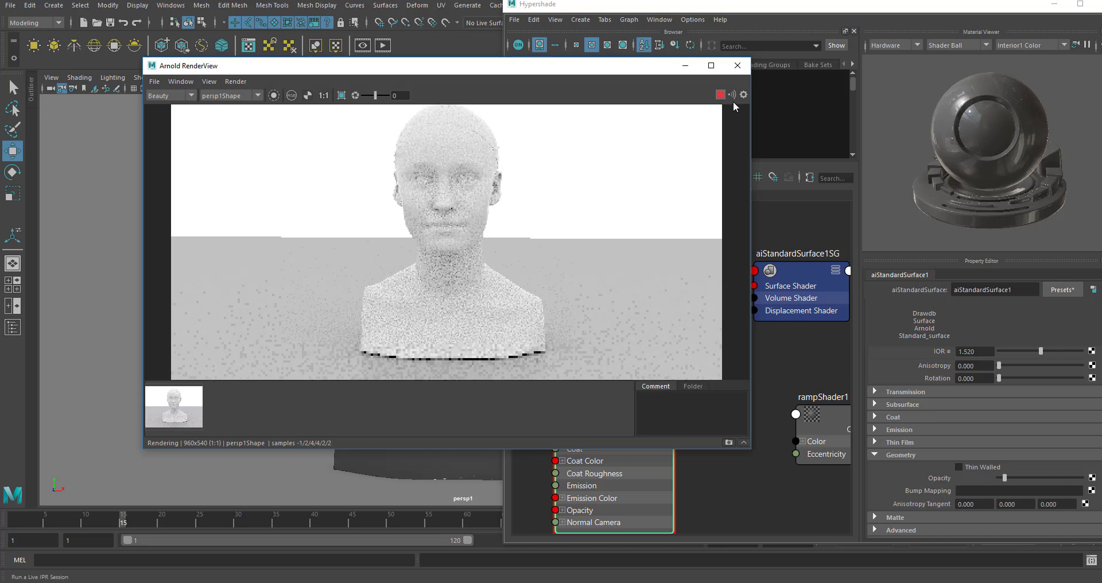
click(721, 95)
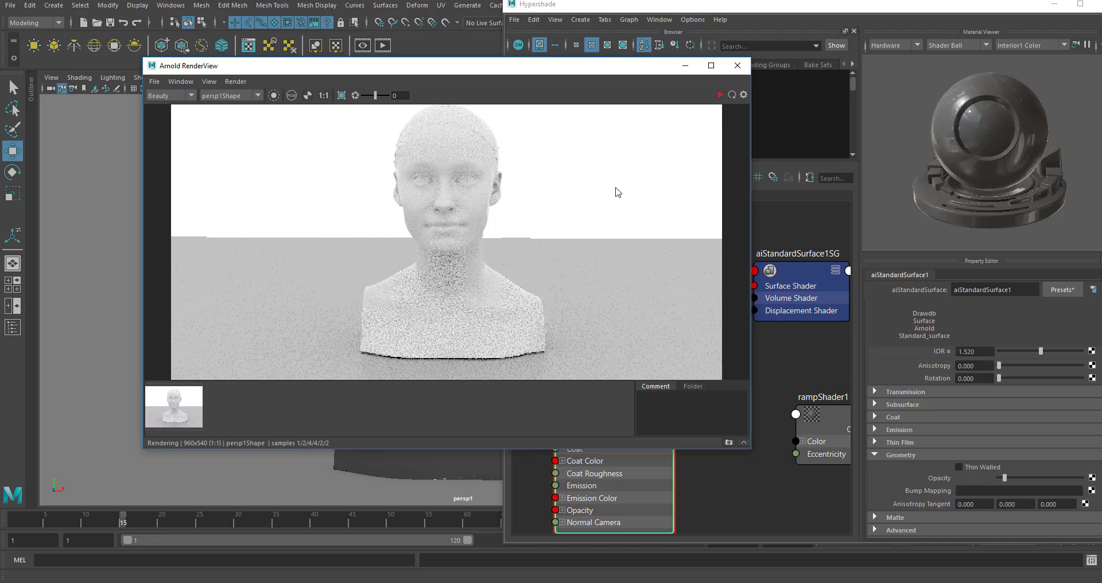
drag(523, 73, 2, 86)
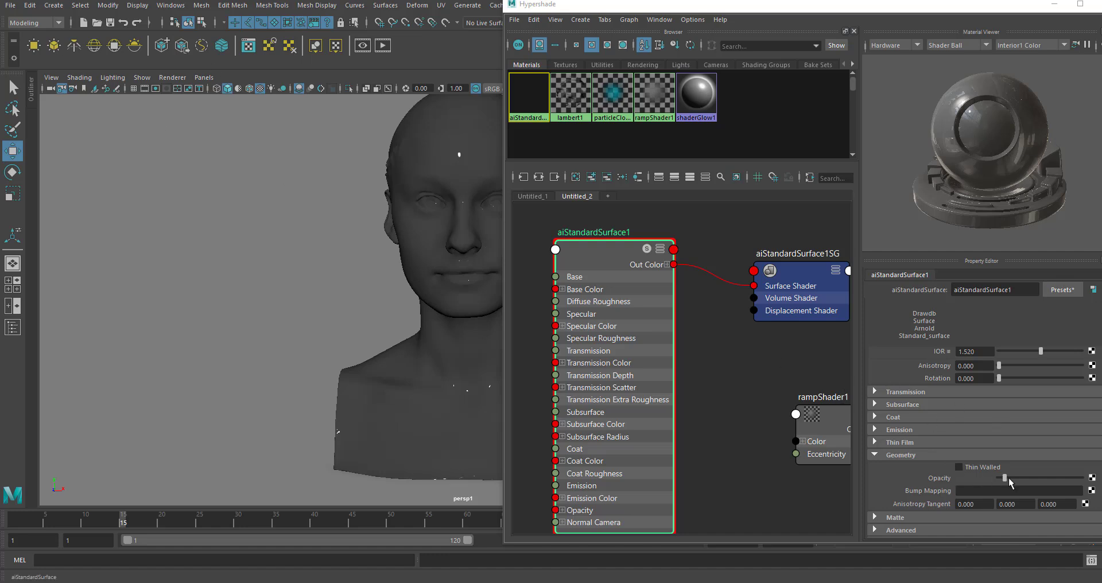
- Restore the aiStandardSurface1 Opacity to full white and raise its Transmission Weight to 0.776
drag(1005, 477, 1082, 478)
scroll(974, 461, up, 5)
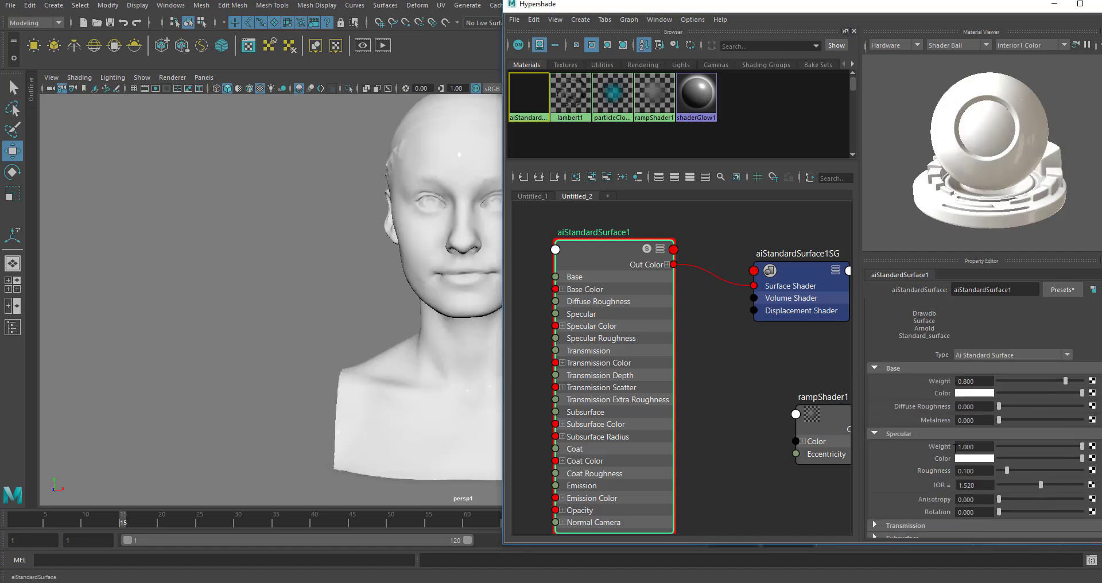
scroll(924, 473, down, 3)
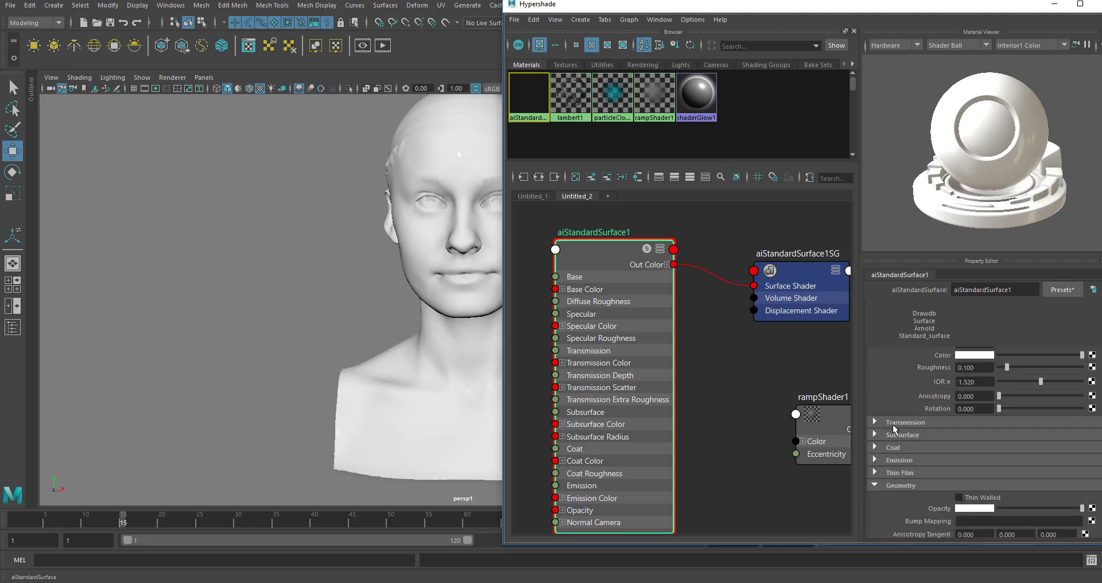
click(893, 423)
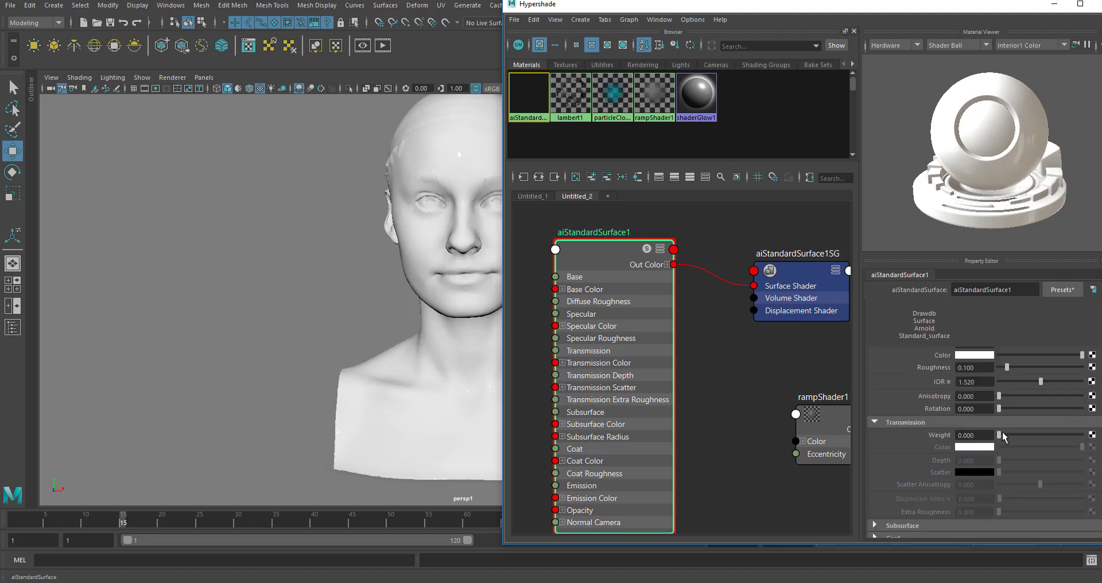
drag(1004, 437, 1061, 436)
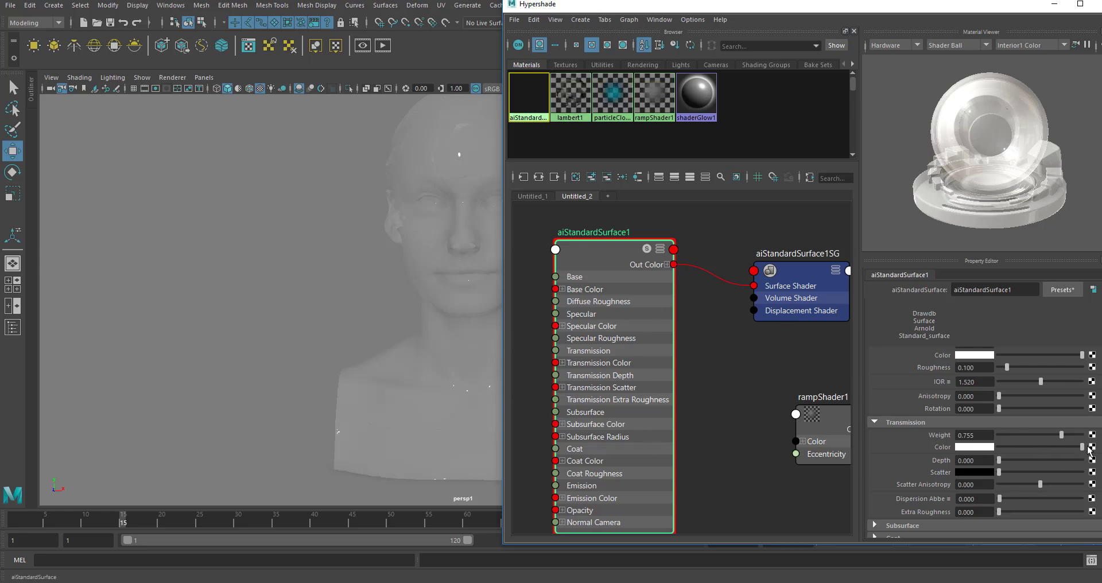
mouse_move(1061, 436)
mouse_down()
mouse_move(1015, 435)
mouse_move(1091, 441)
mouse_move(1063, 436)
mouse_up()
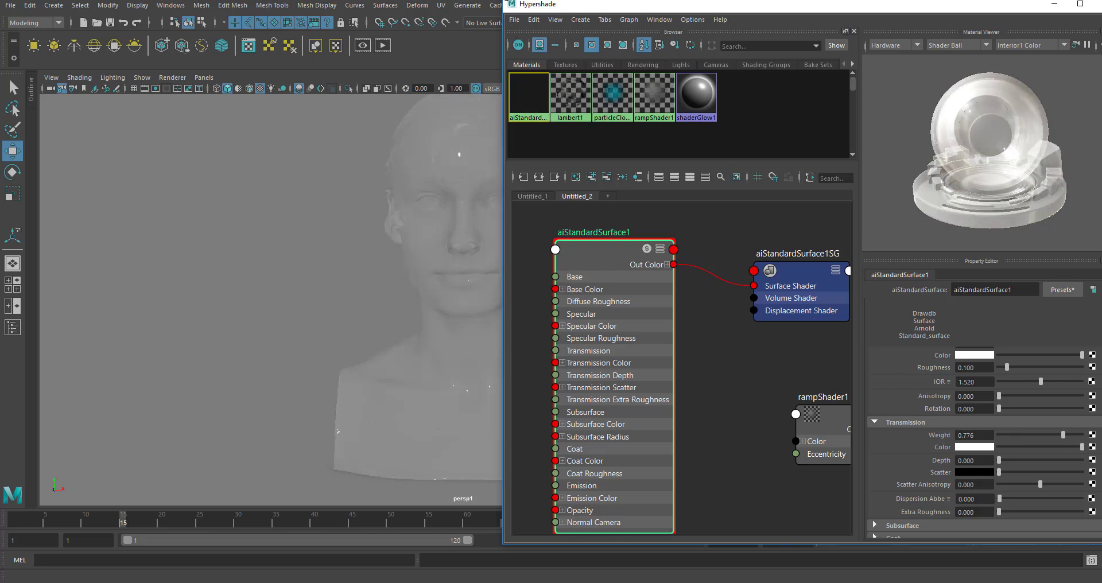
- Move Hypershade clear of the main toolbar, open the Render Settings and set the renderer to Arnold Renderer
drag(504, 0, 587, 79)
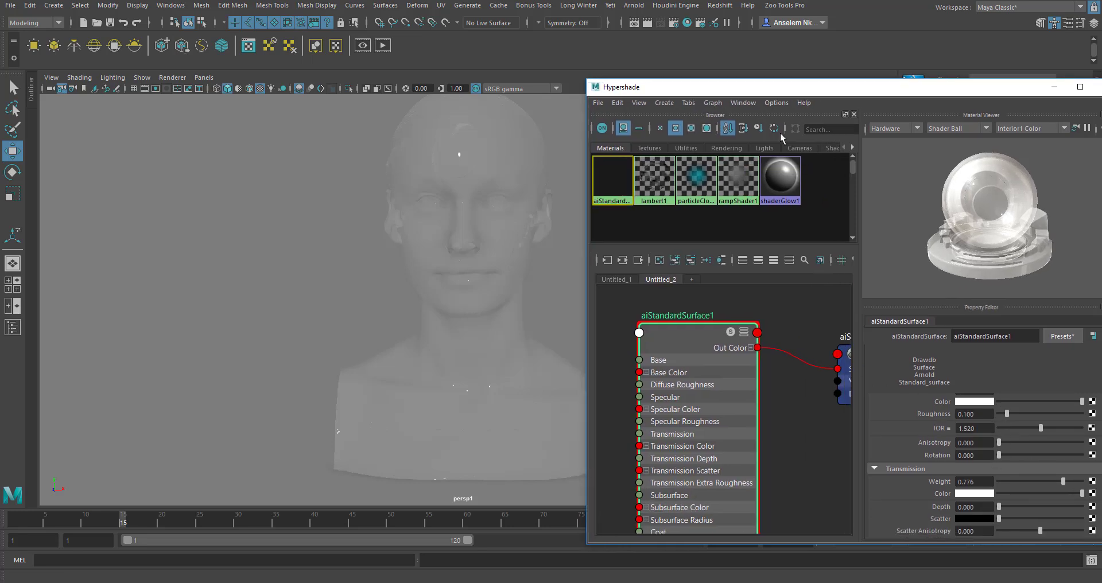
click(676, 25)
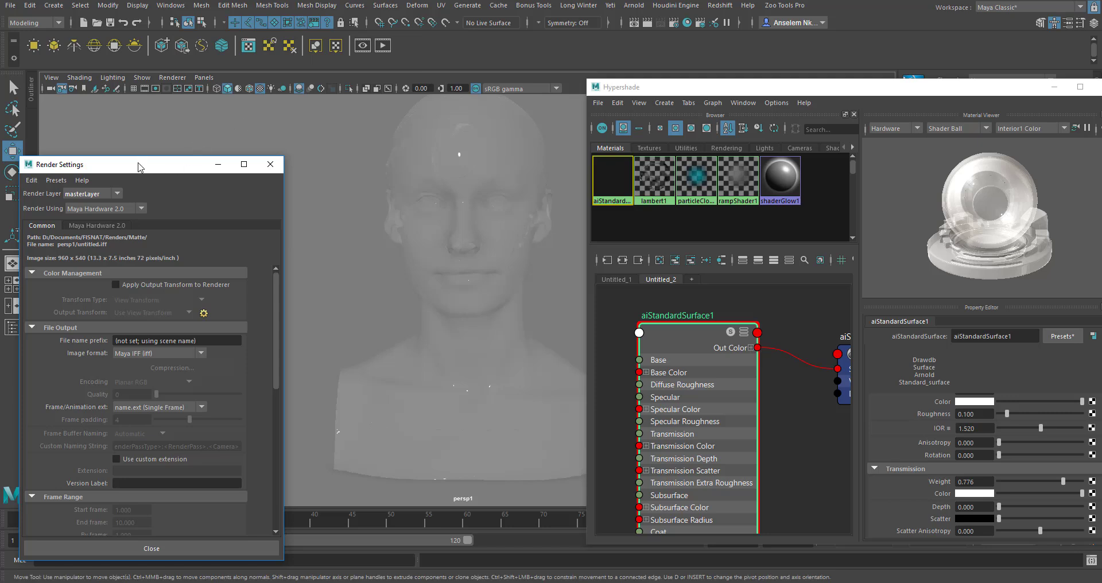
drag(137, 165, 341, 85)
click(301, 115)
click(342, 114)
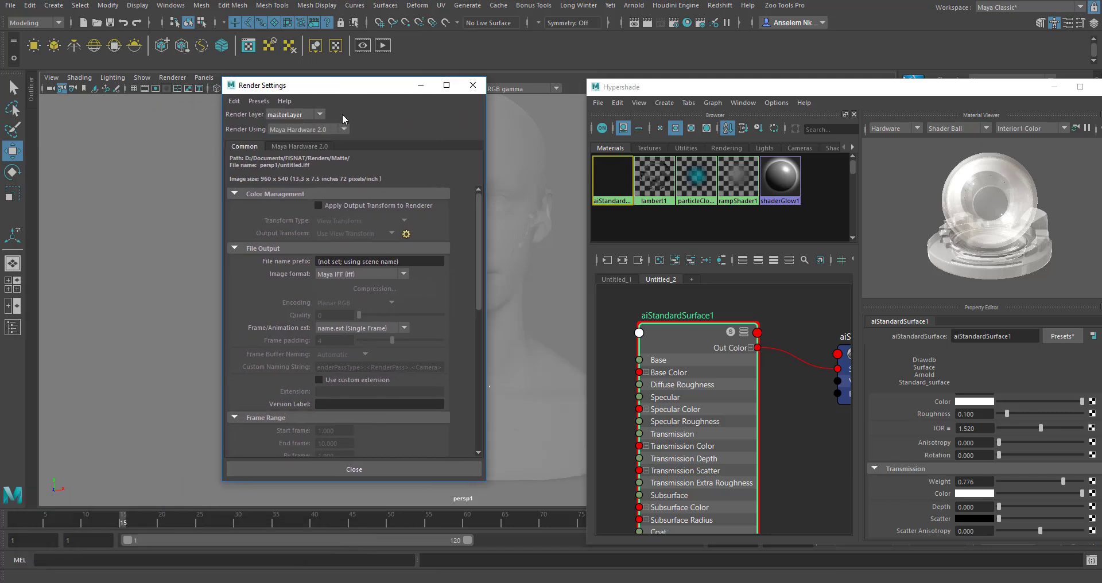
click(343, 129)
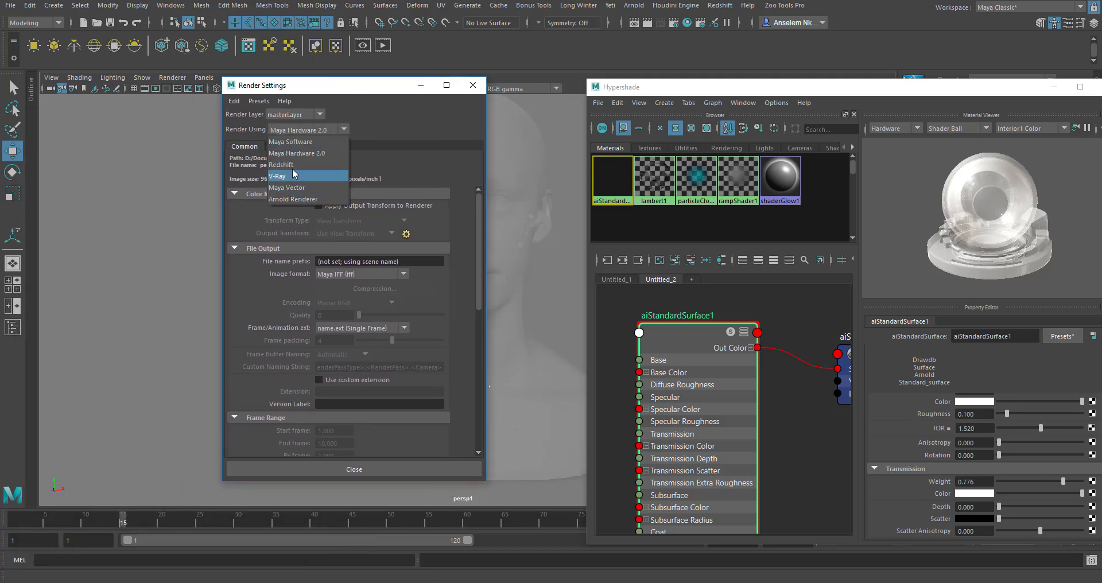
click(296, 198)
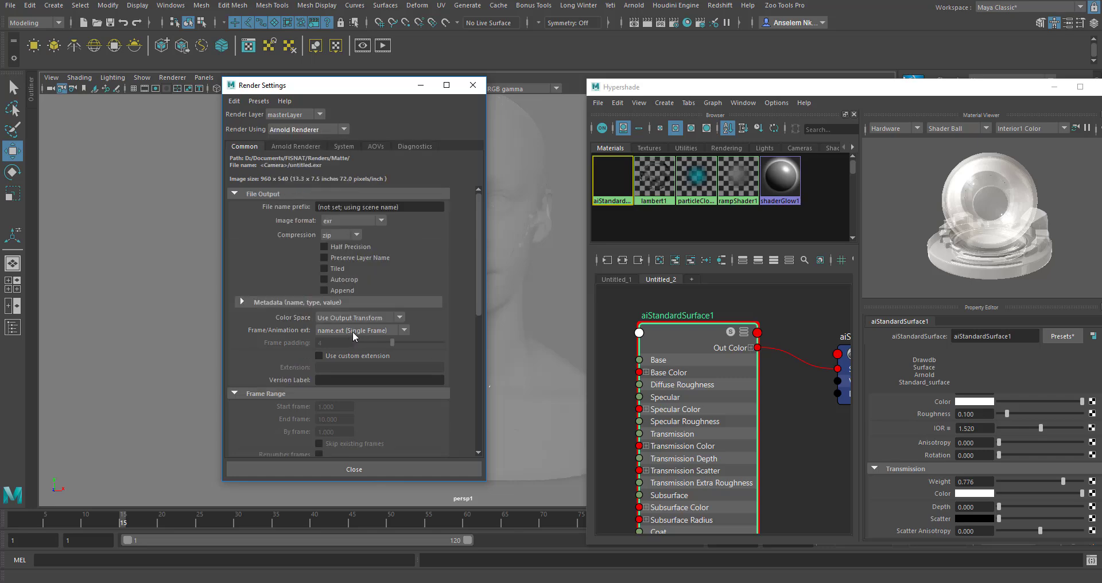
- Set the Arnold Specular samples to 2, check the Ray Depth values and put the Render Settings away
scroll(411, 319, down, 7)
scroll(398, 310, up, 4)
click(296, 146)
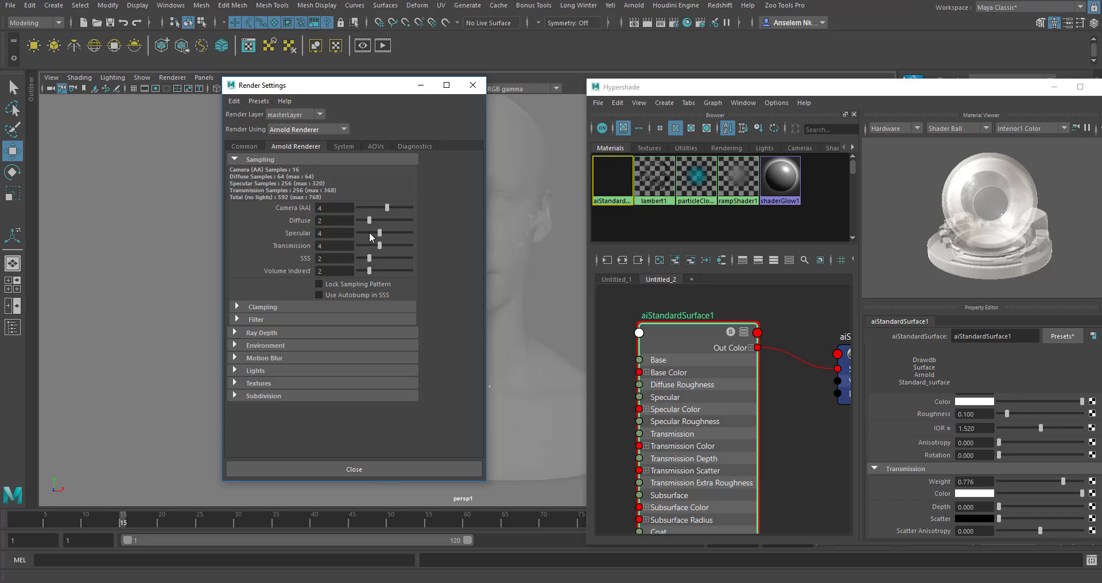
drag(366, 232, 370, 232)
click(250, 338)
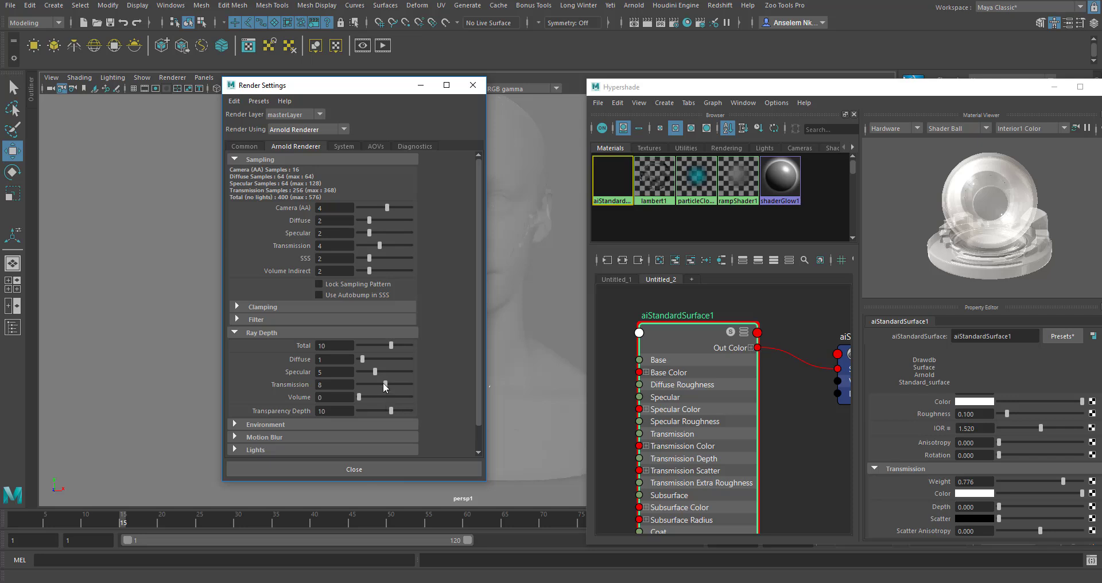
click(236, 332)
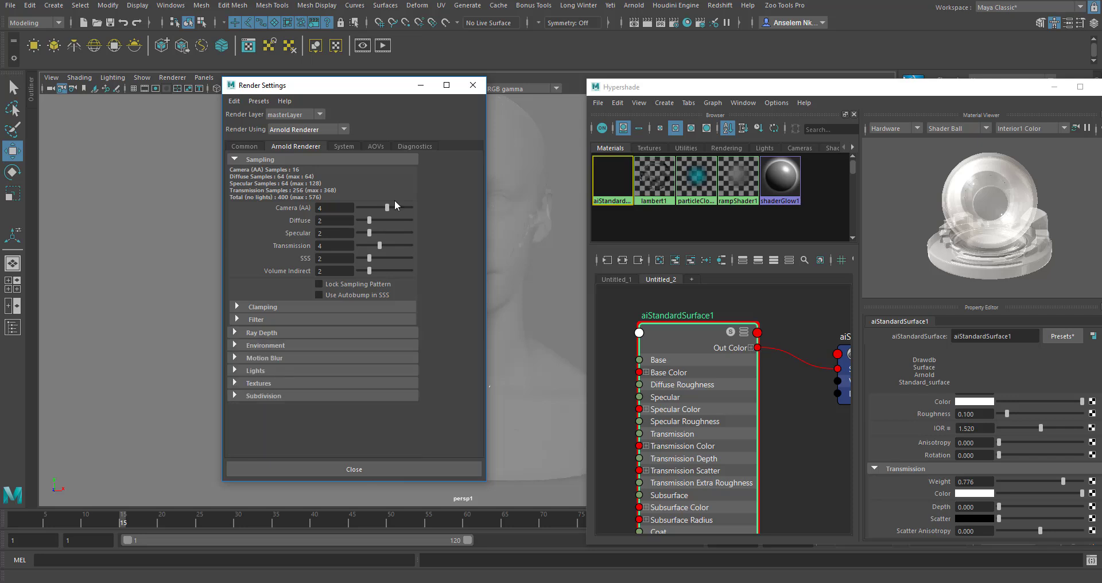
click(421, 86)
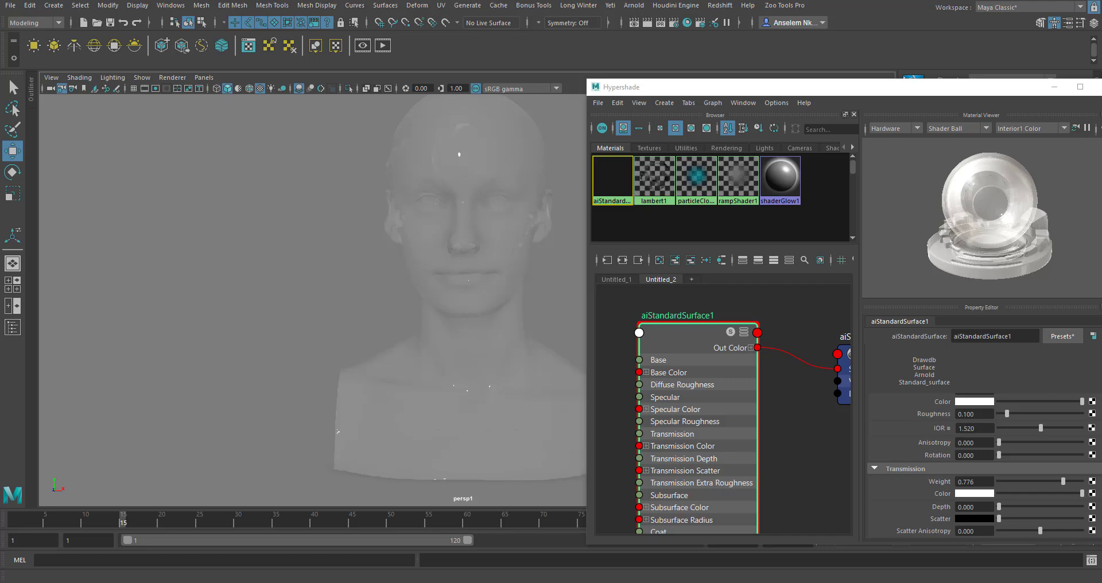
- Render the transmissive bust through persp1 in Arnold RenderView, stop the live render and store a snapshot
drag(84, 13, 459, 87)
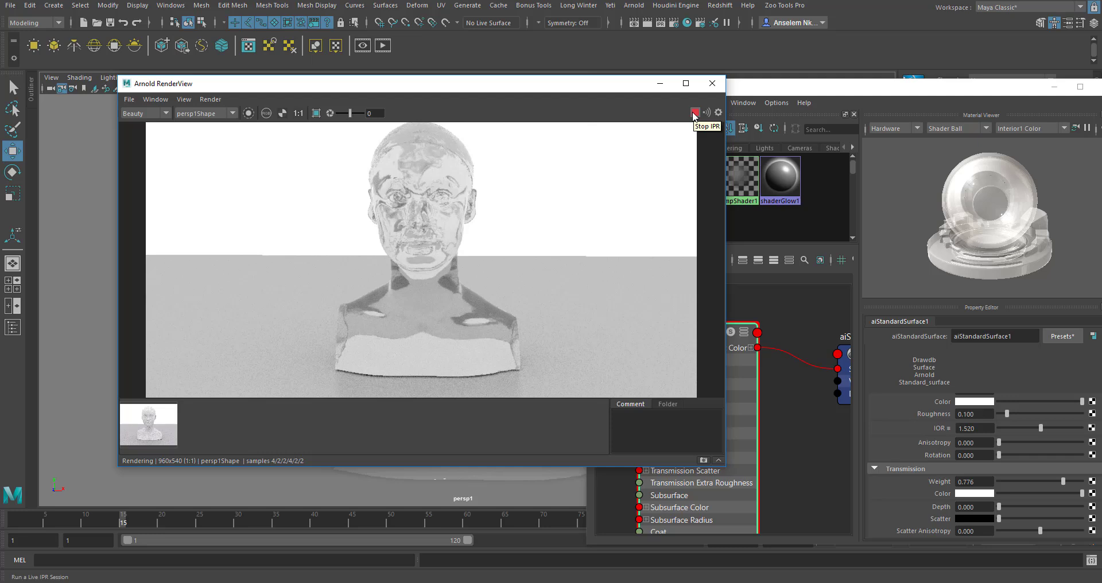
click(695, 113)
click(703, 460)
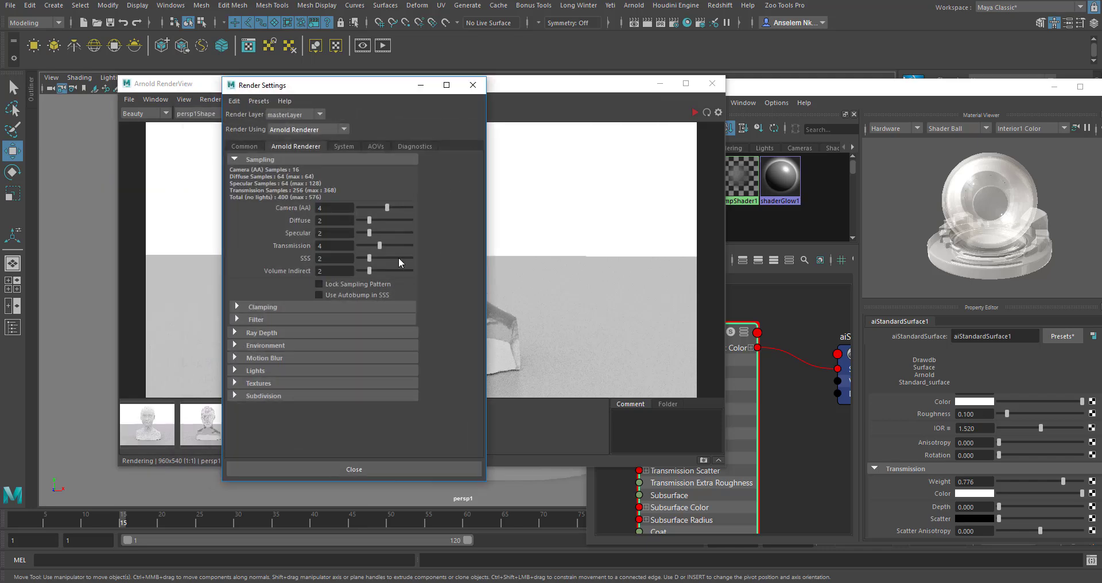
- Set the Arnold Transmission samples to 6, raise the Transmission ray depth and close the Render Settings
click(252, 147)
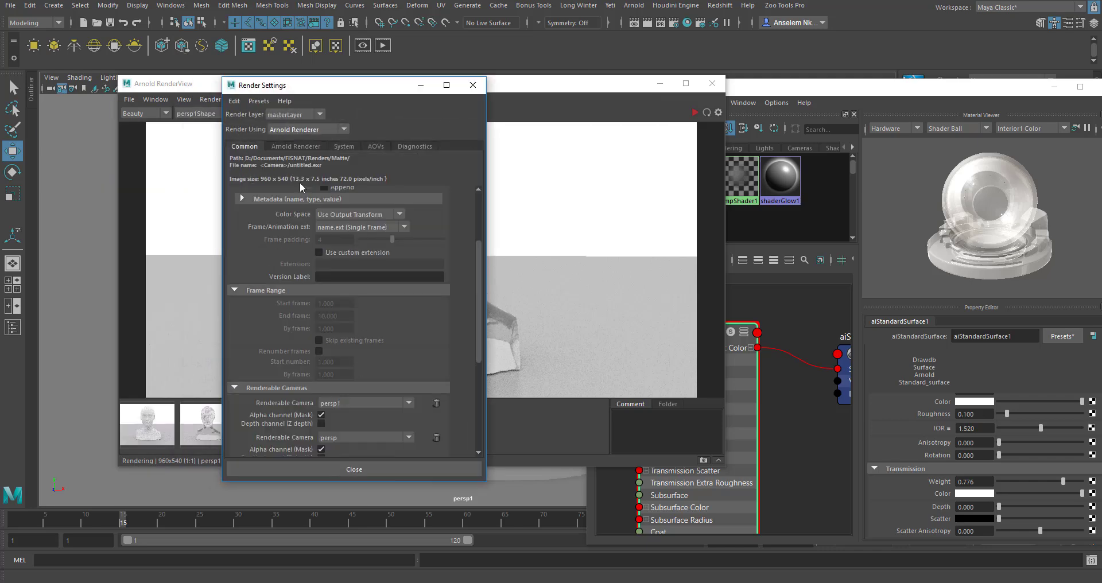
click(285, 148)
drag(380, 247, 386, 246)
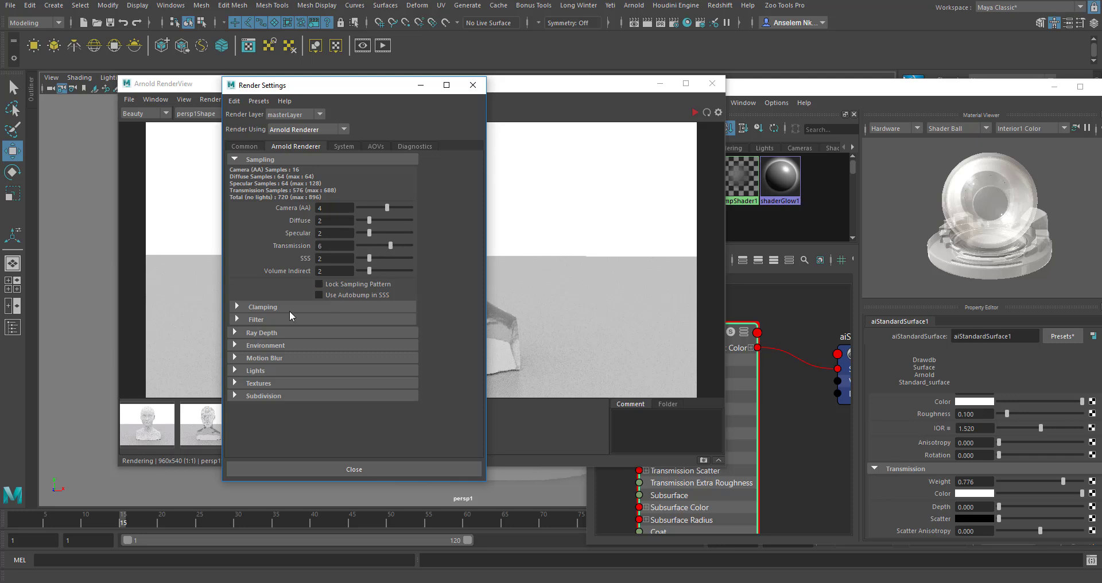
click(255, 334)
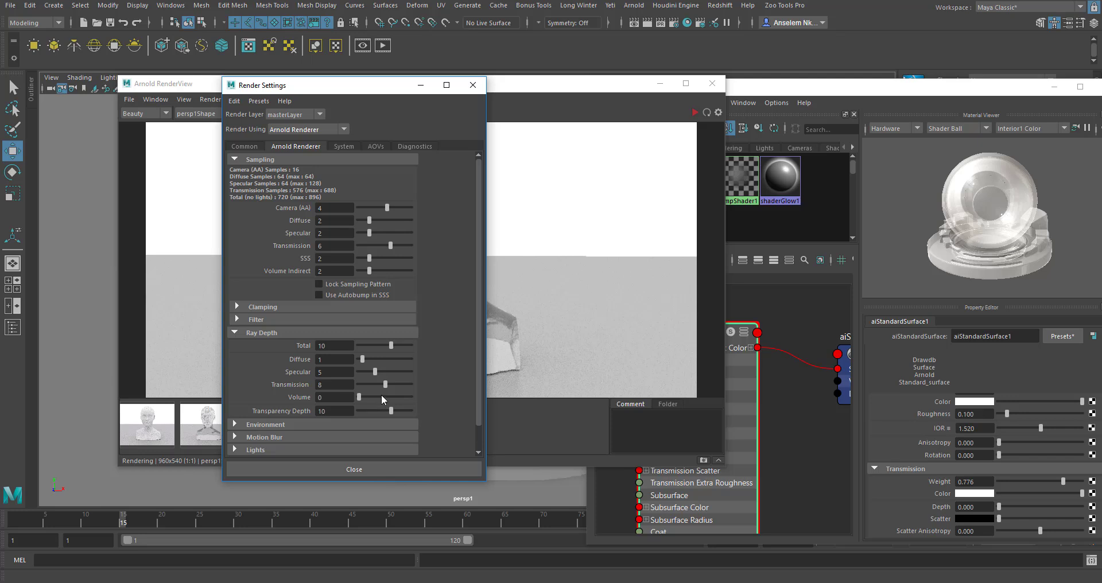
drag(386, 384, 392, 384)
click(473, 85)
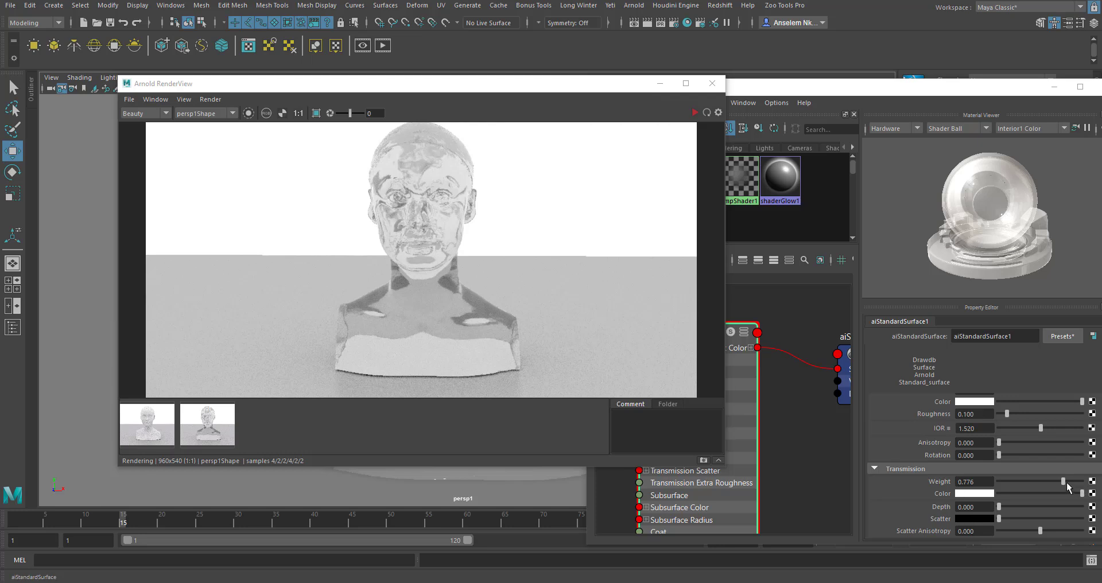
- Set the aiStandardSurface1 Transmission Weight to 1.000 and render the persp1 view again in Arnold RenderView
drag(1066, 482, 1093, 487)
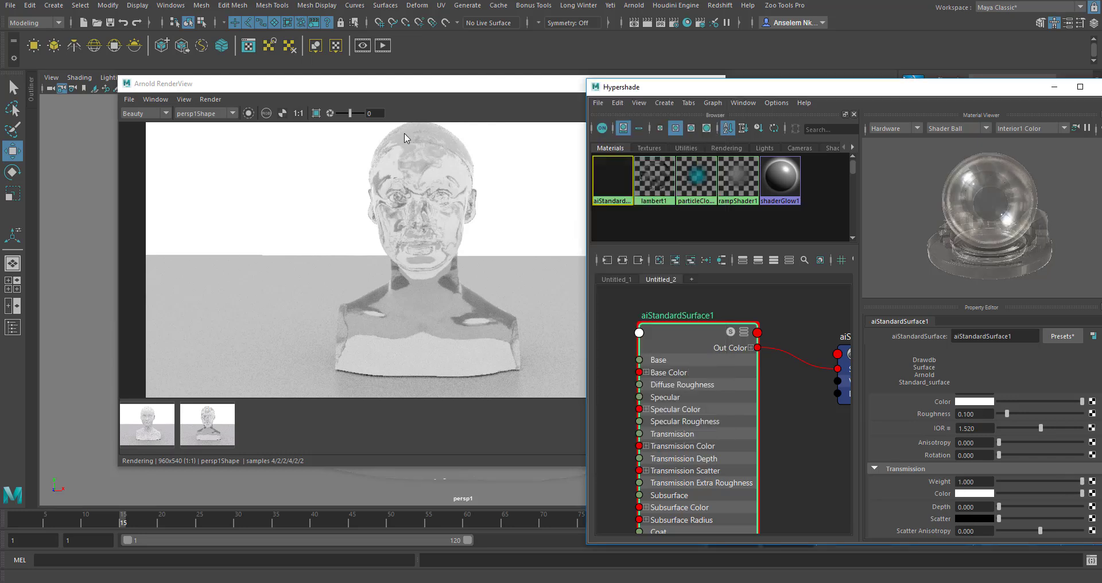
click(401, 92)
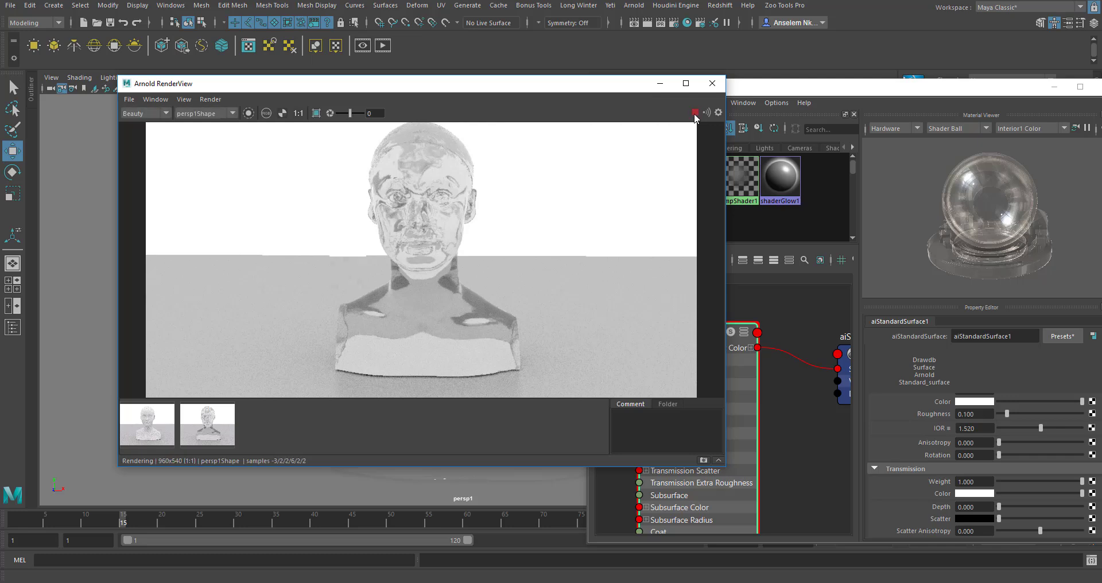
click(695, 112)
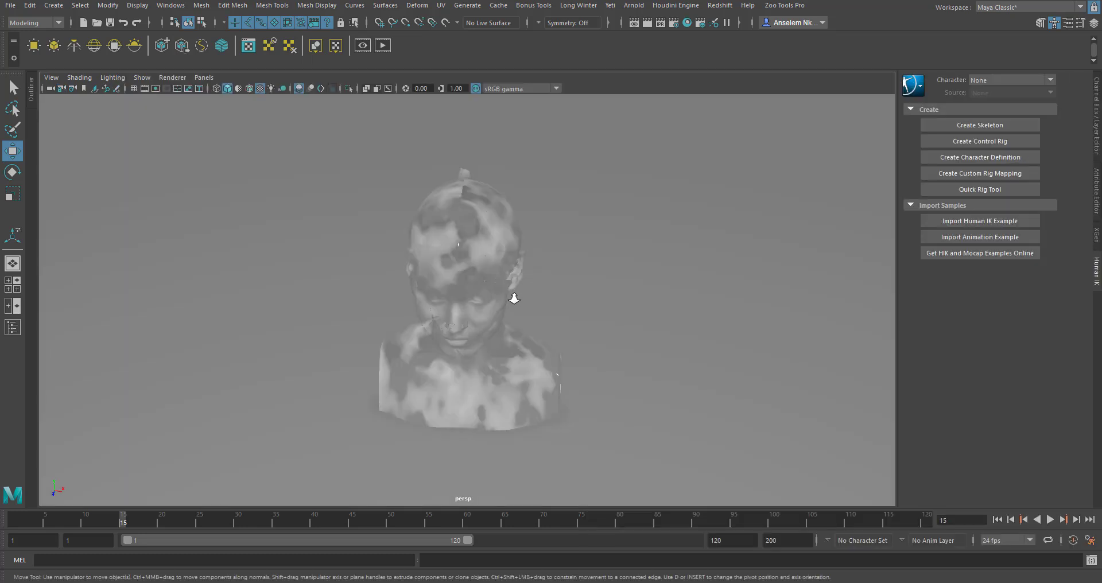
scroll(502, 282, up, 5)
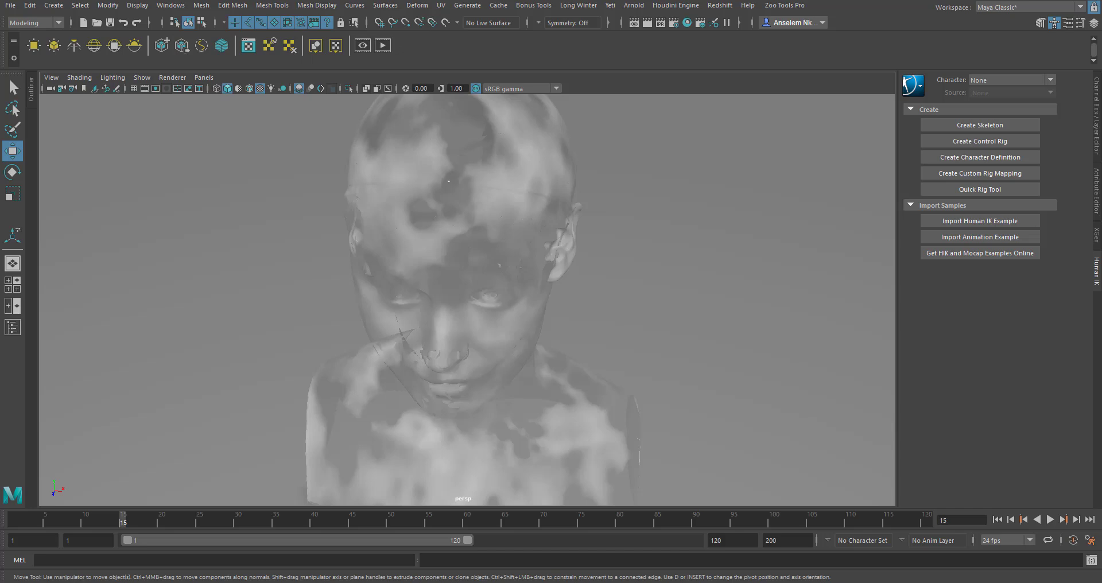
alt+drag(469, 273, 453, 280)
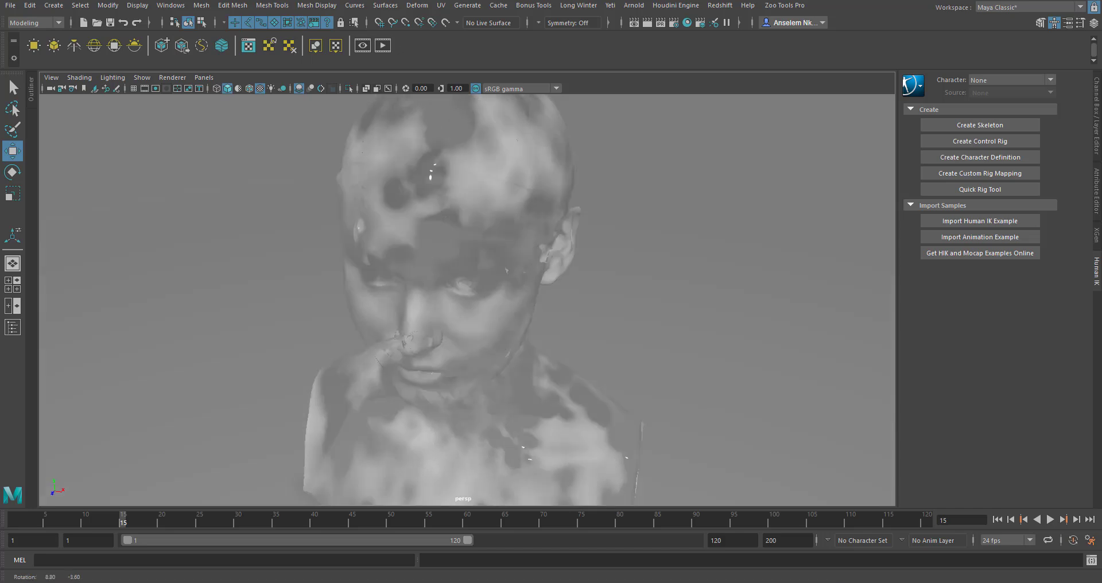